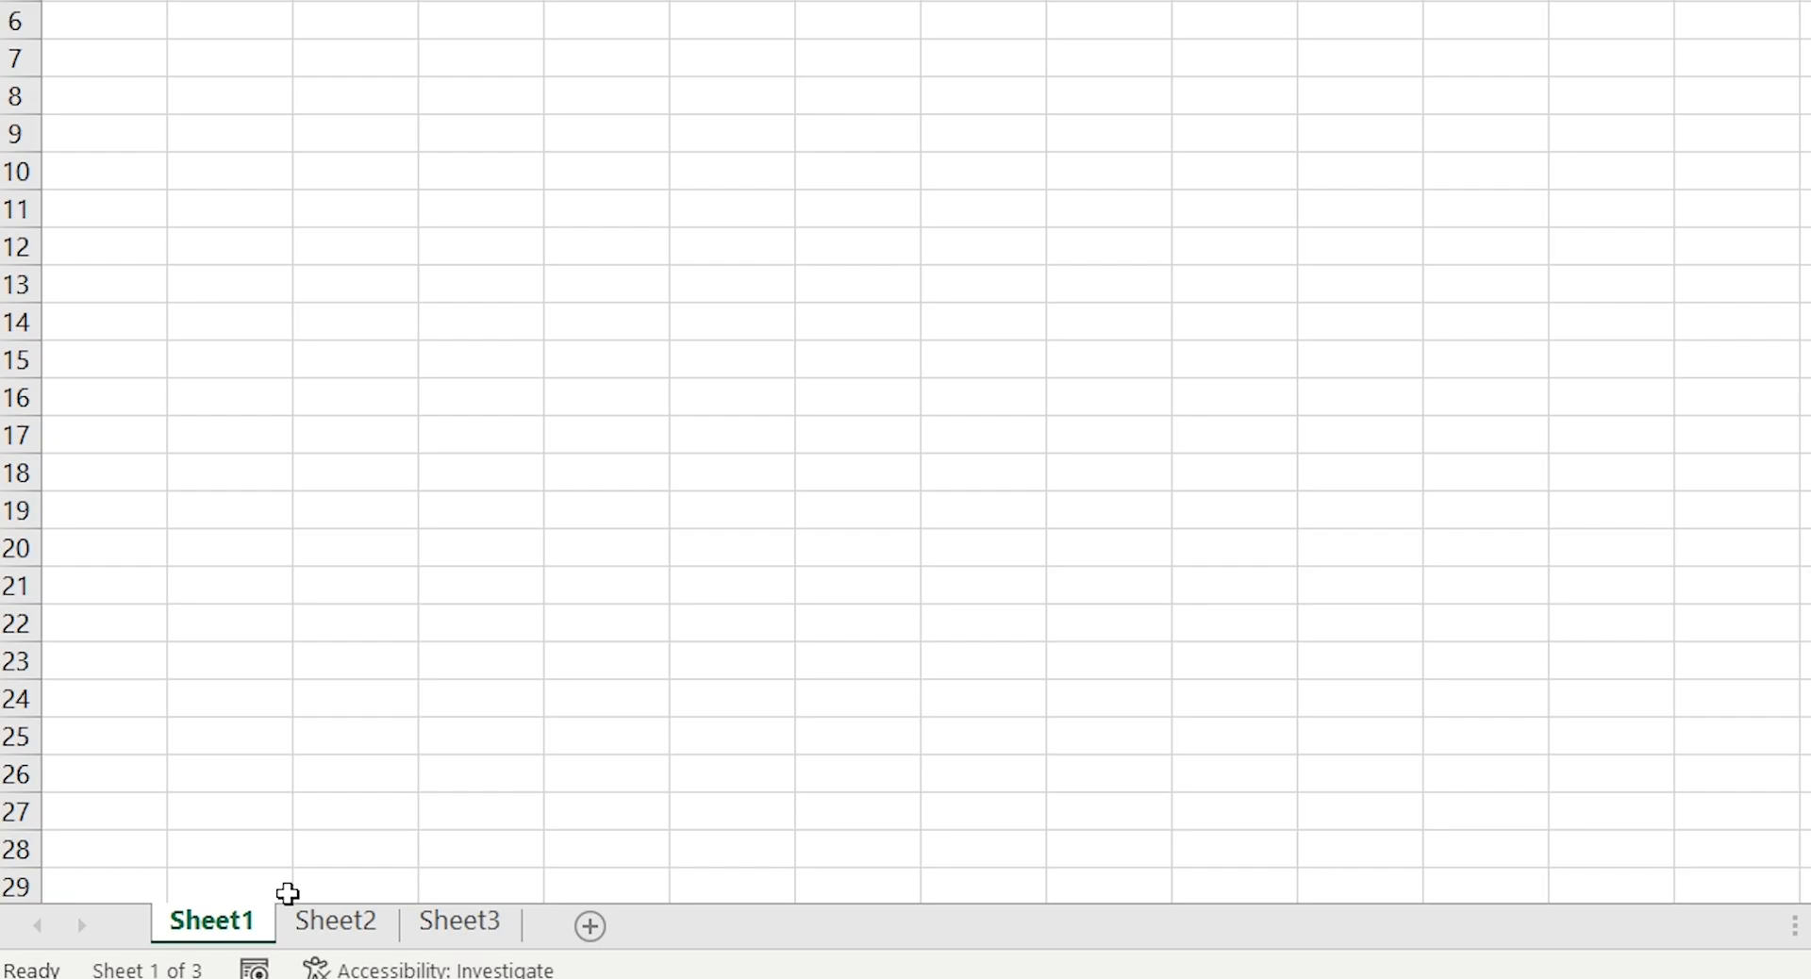
# Add a new blank worksheet directly after Sheet2
pyautogui.click(346, 939)
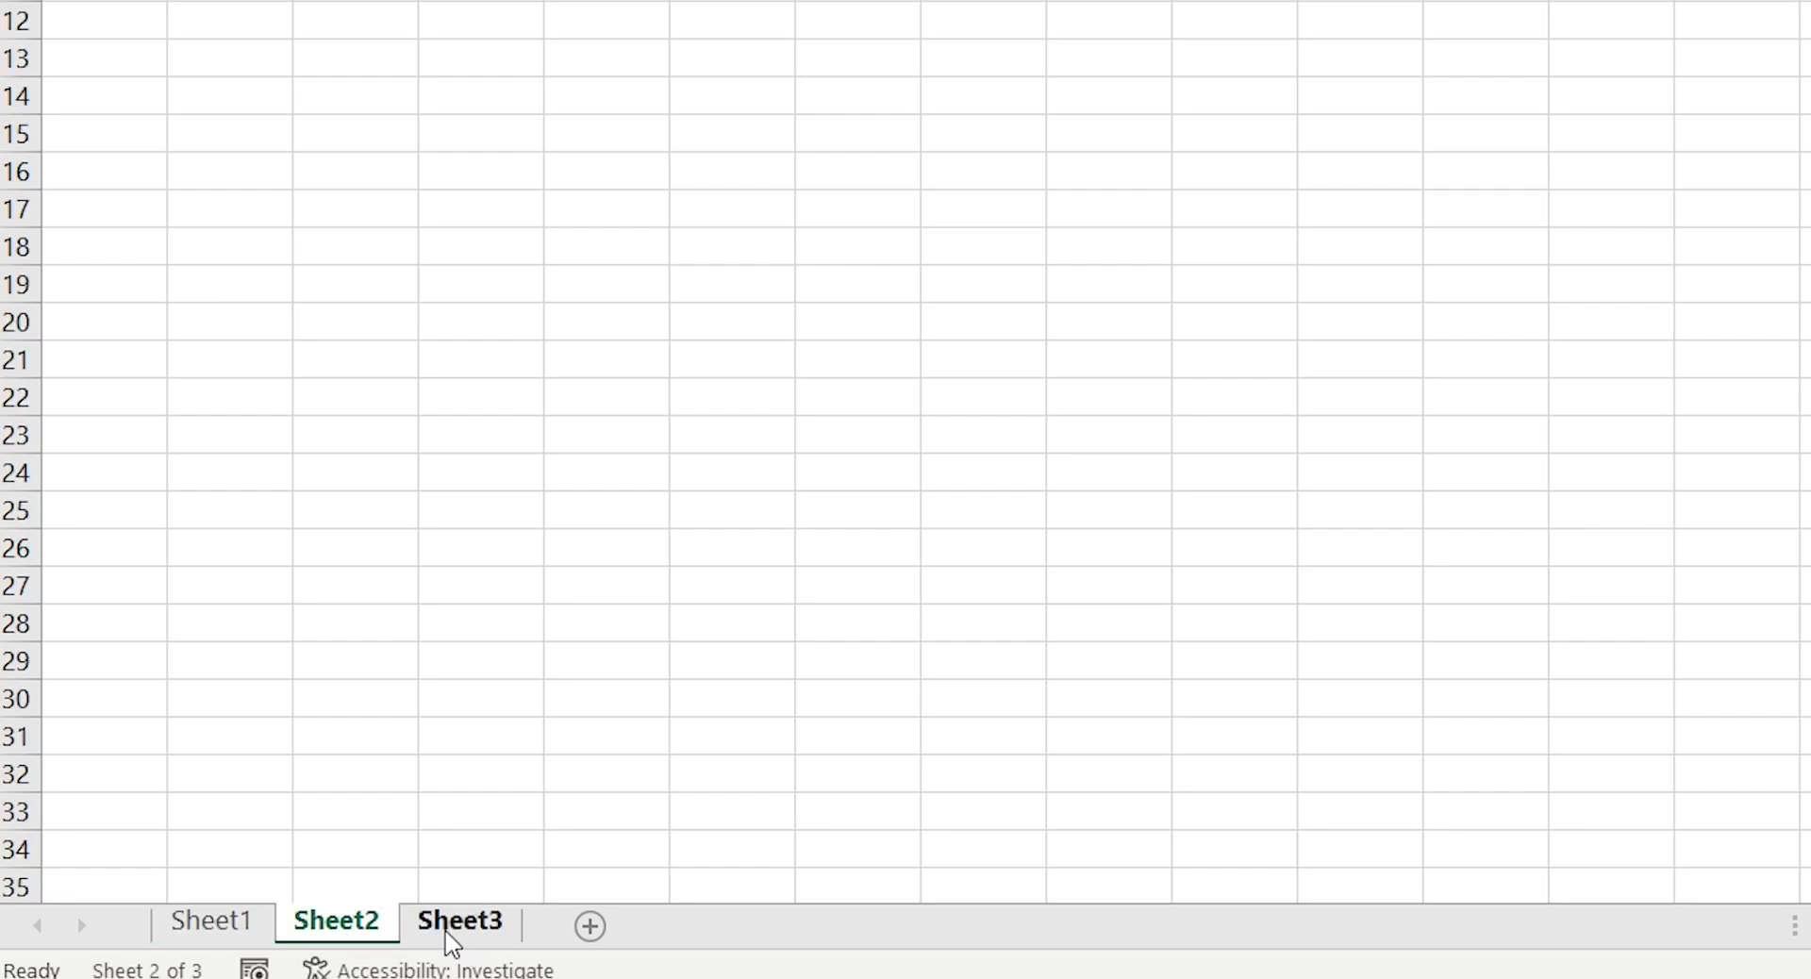
pyautogui.click(589, 928)
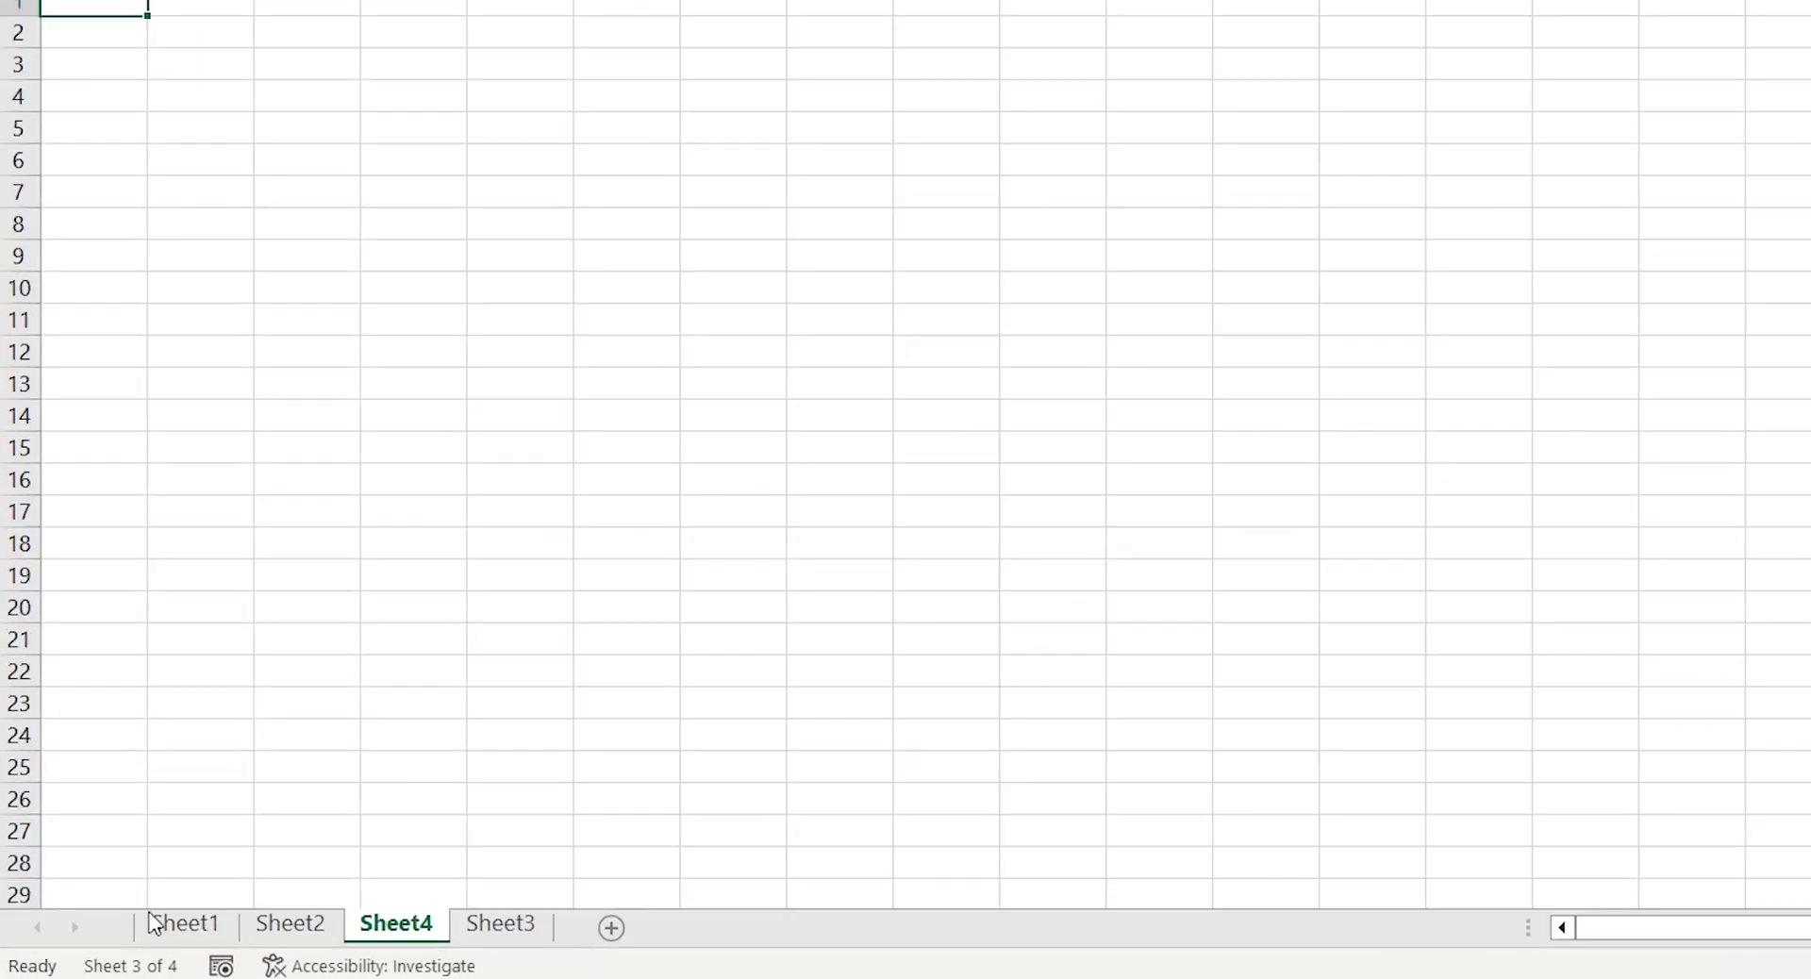
# Rename the Sheet1 worksheet as Office Budget
pyautogui.click(132, 924)
pyautogui.doubleClick(132, 924)
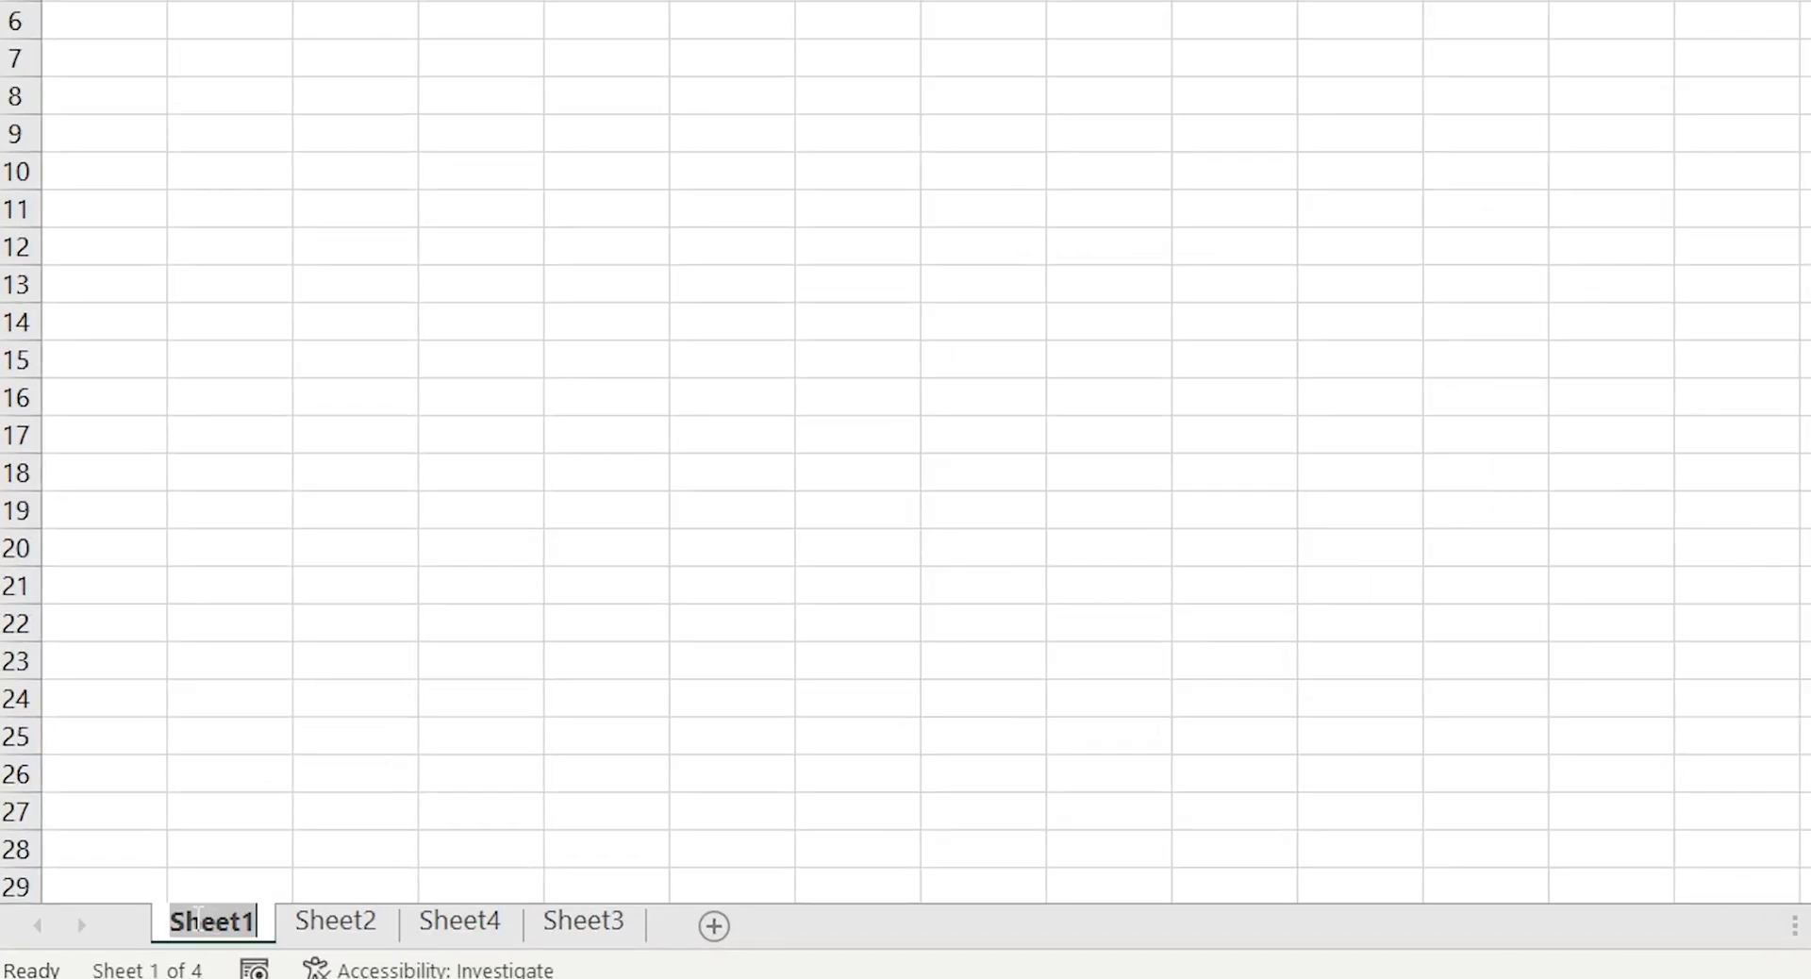
pyautogui.write('Office Budget')
pyautogui.press('Return')
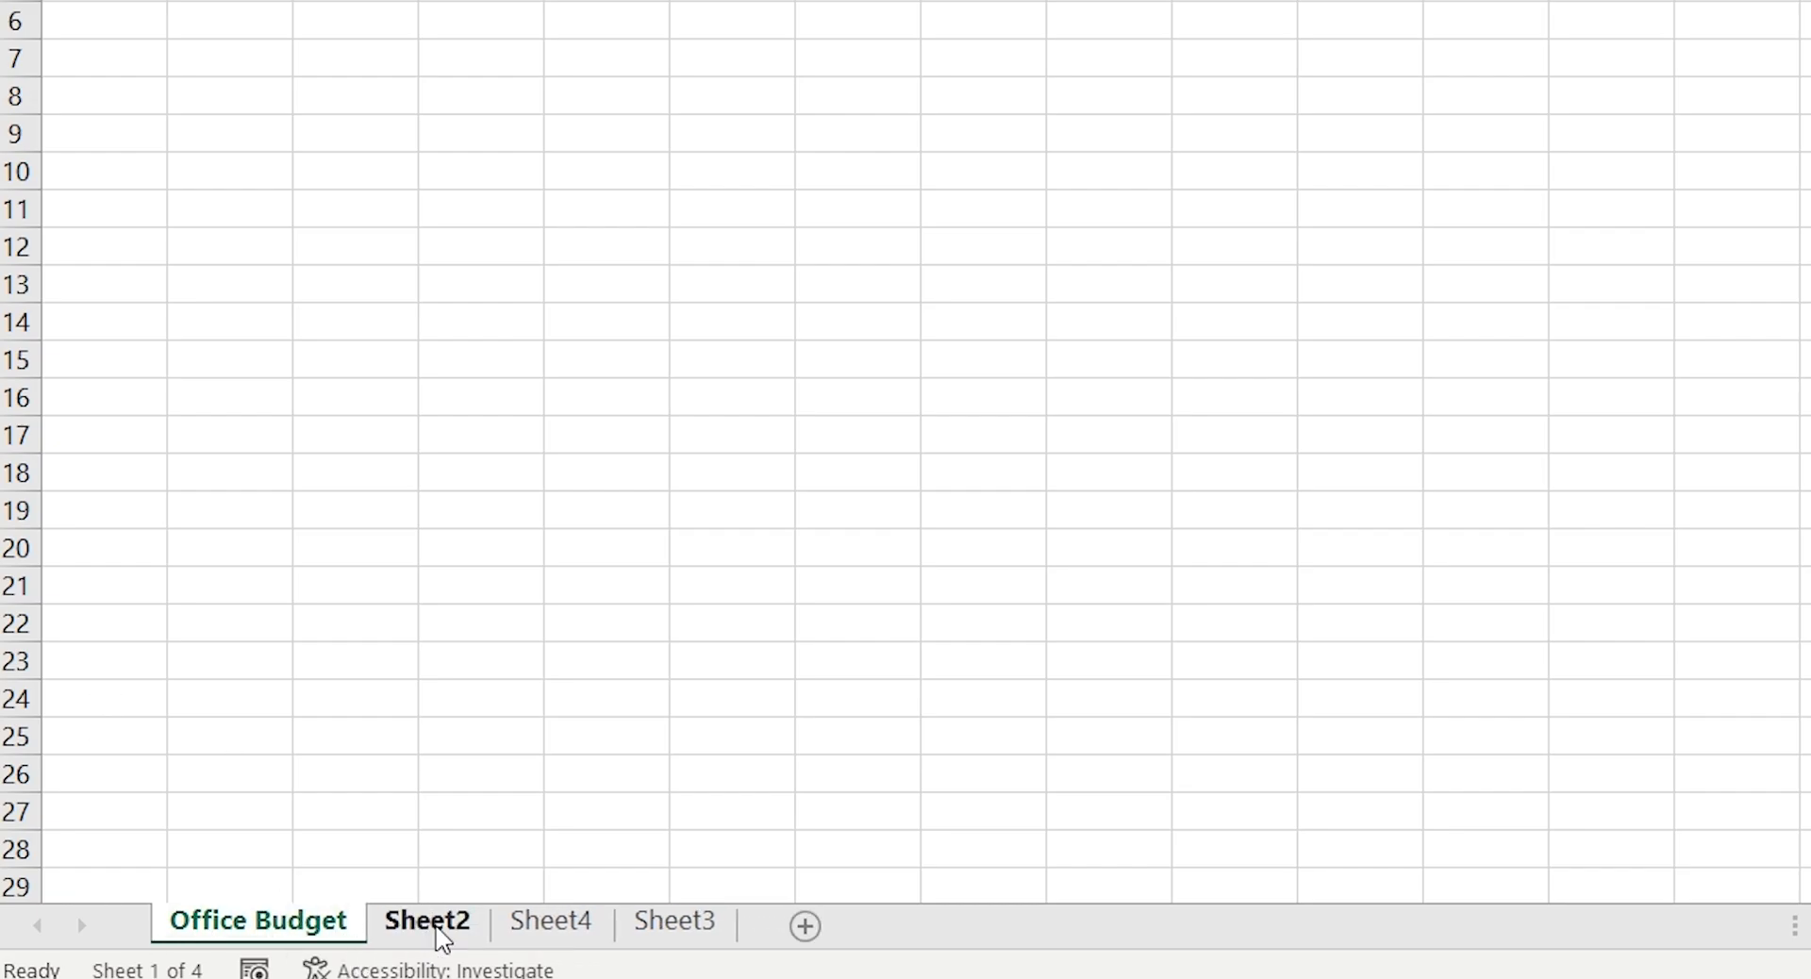
# Rename the Sheet2 worksheet as Home Budget
pyautogui.doubleClick(437, 932)
pyautogui.write('Ho')
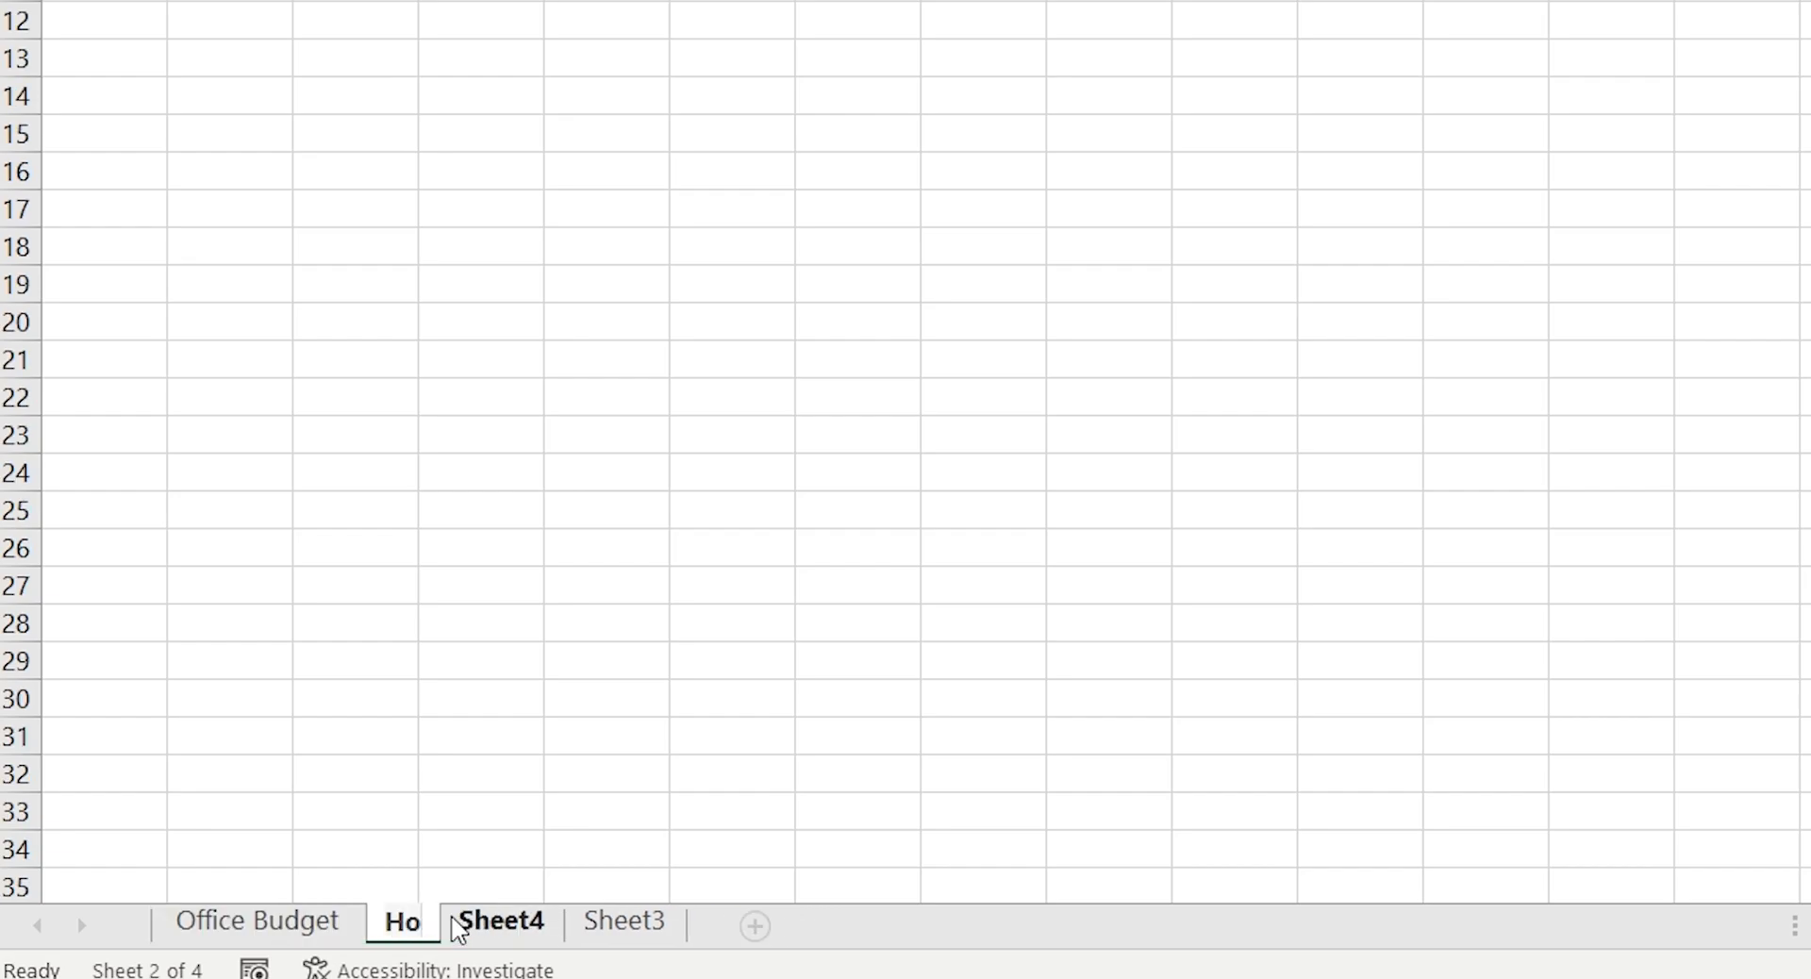
pyautogui.write('me Budget')
pyautogui.press('Return')
# Rename the Sheet4 worksheet as Outing Budget
pyautogui.doubleClick(629, 929)
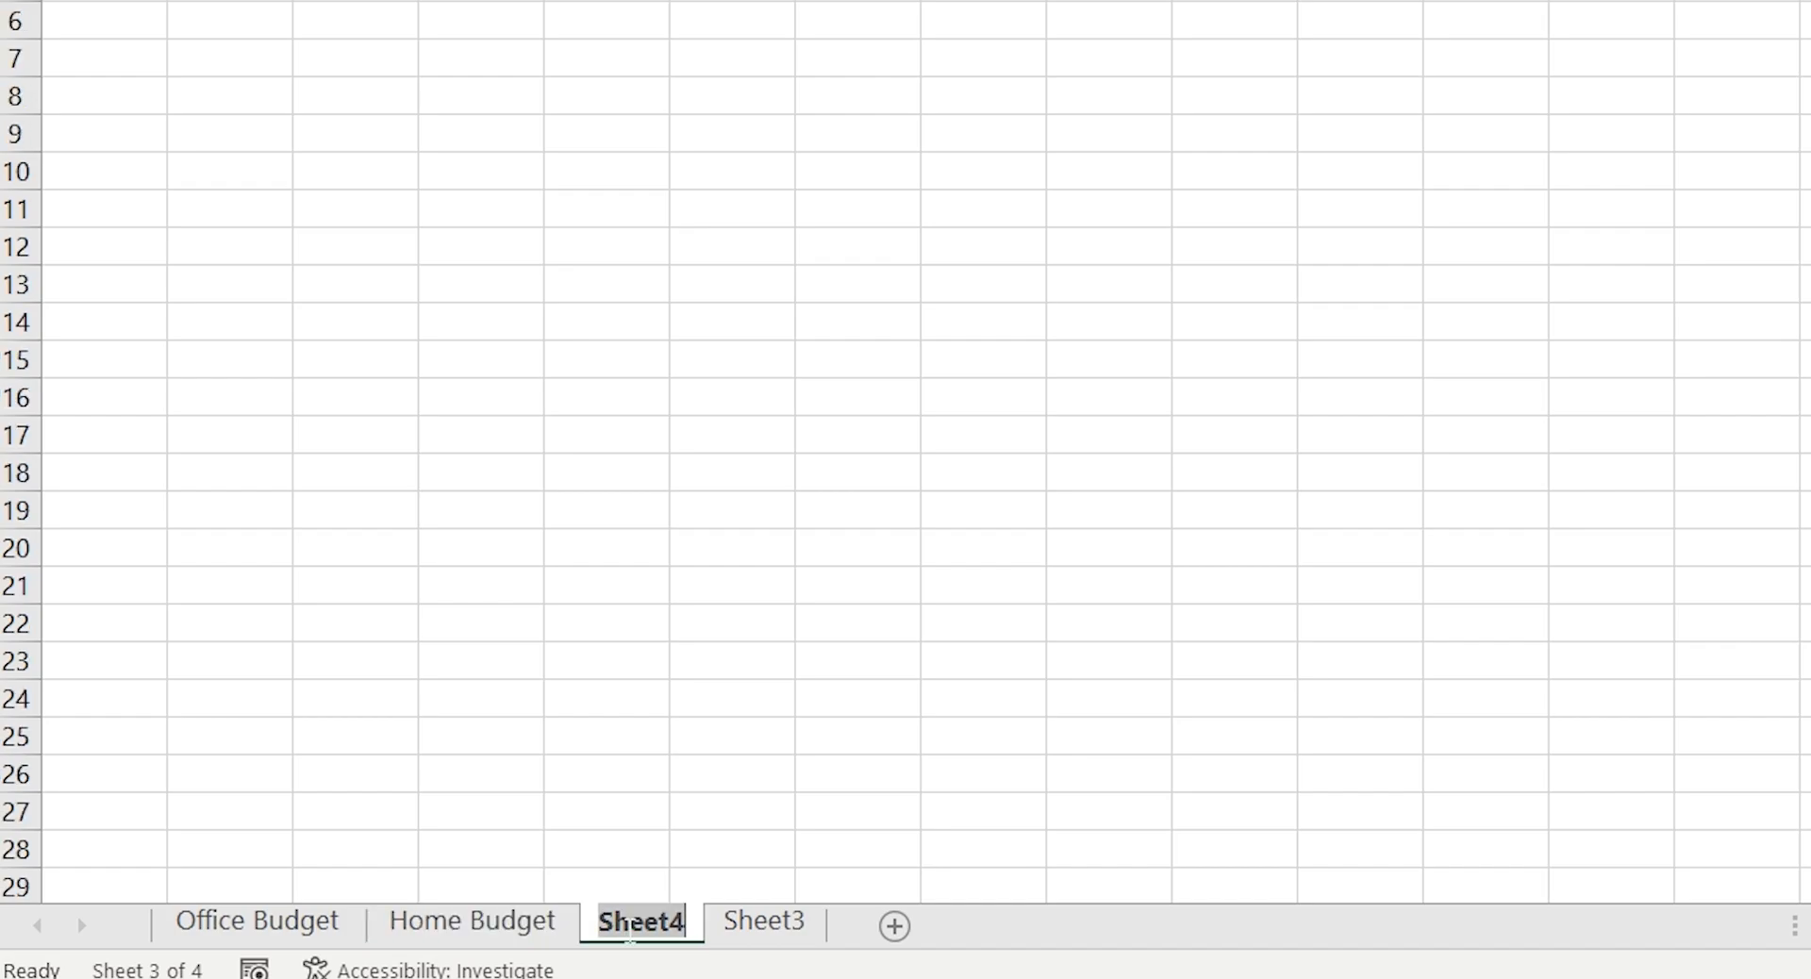
pyautogui.write('Outing Bud')
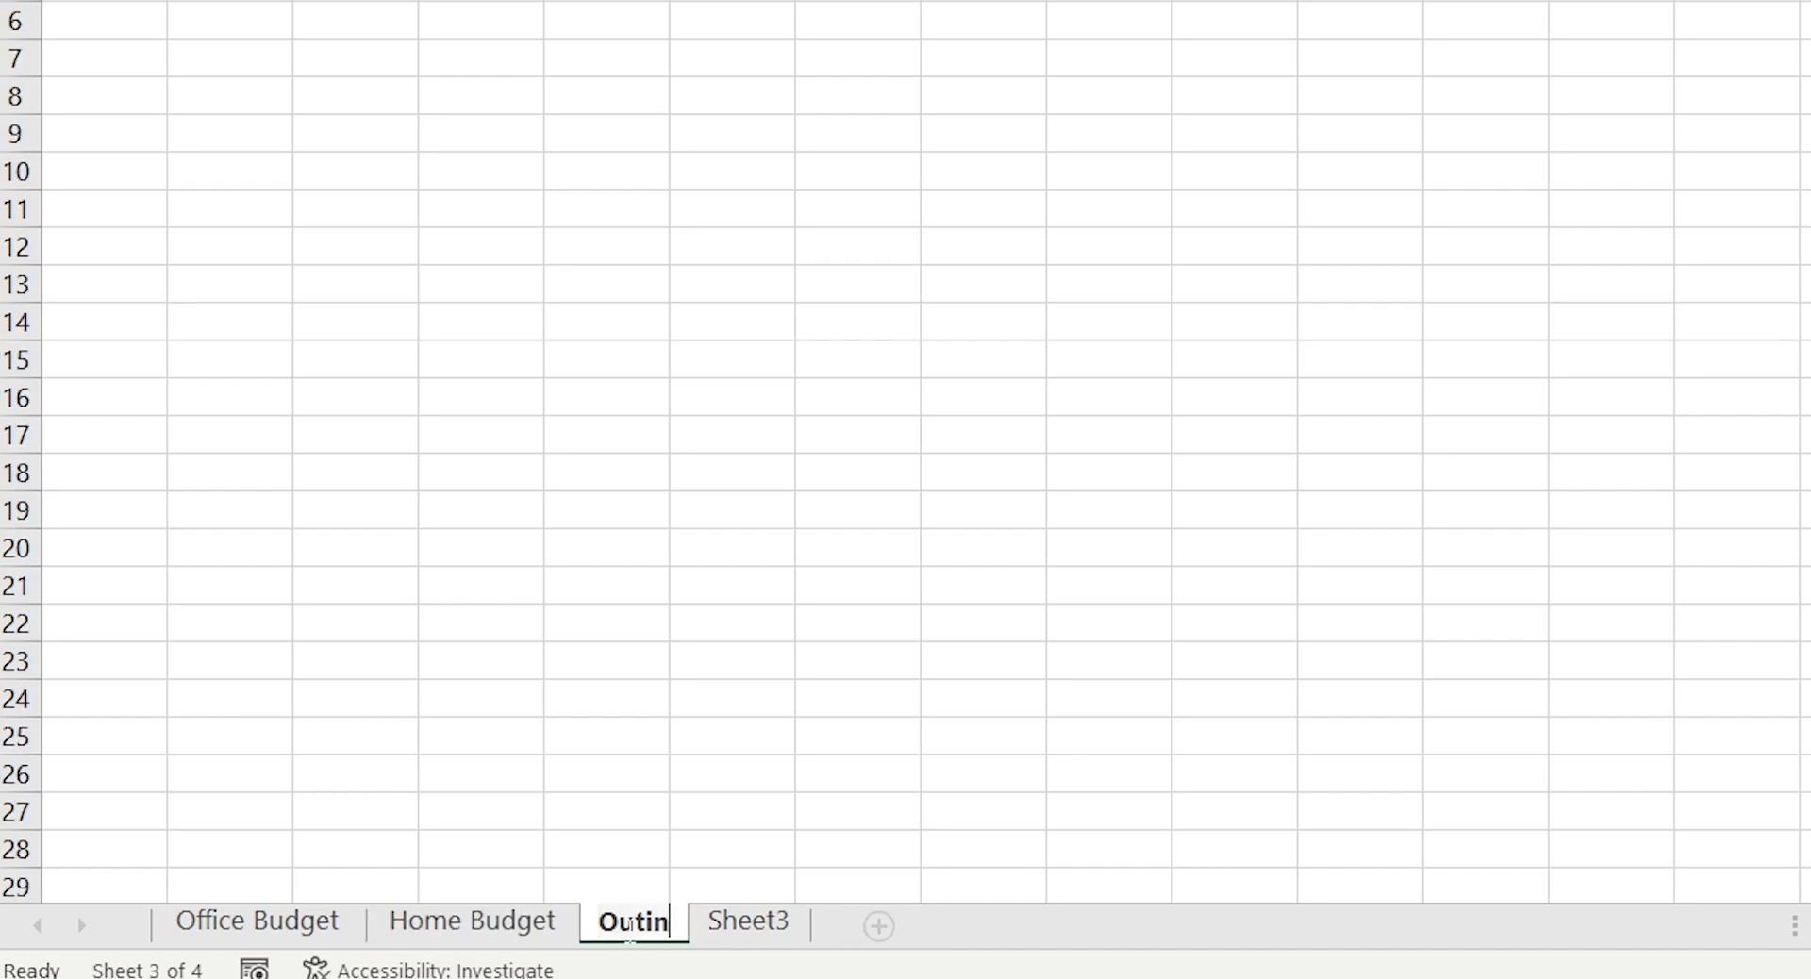
pyautogui.write('get')
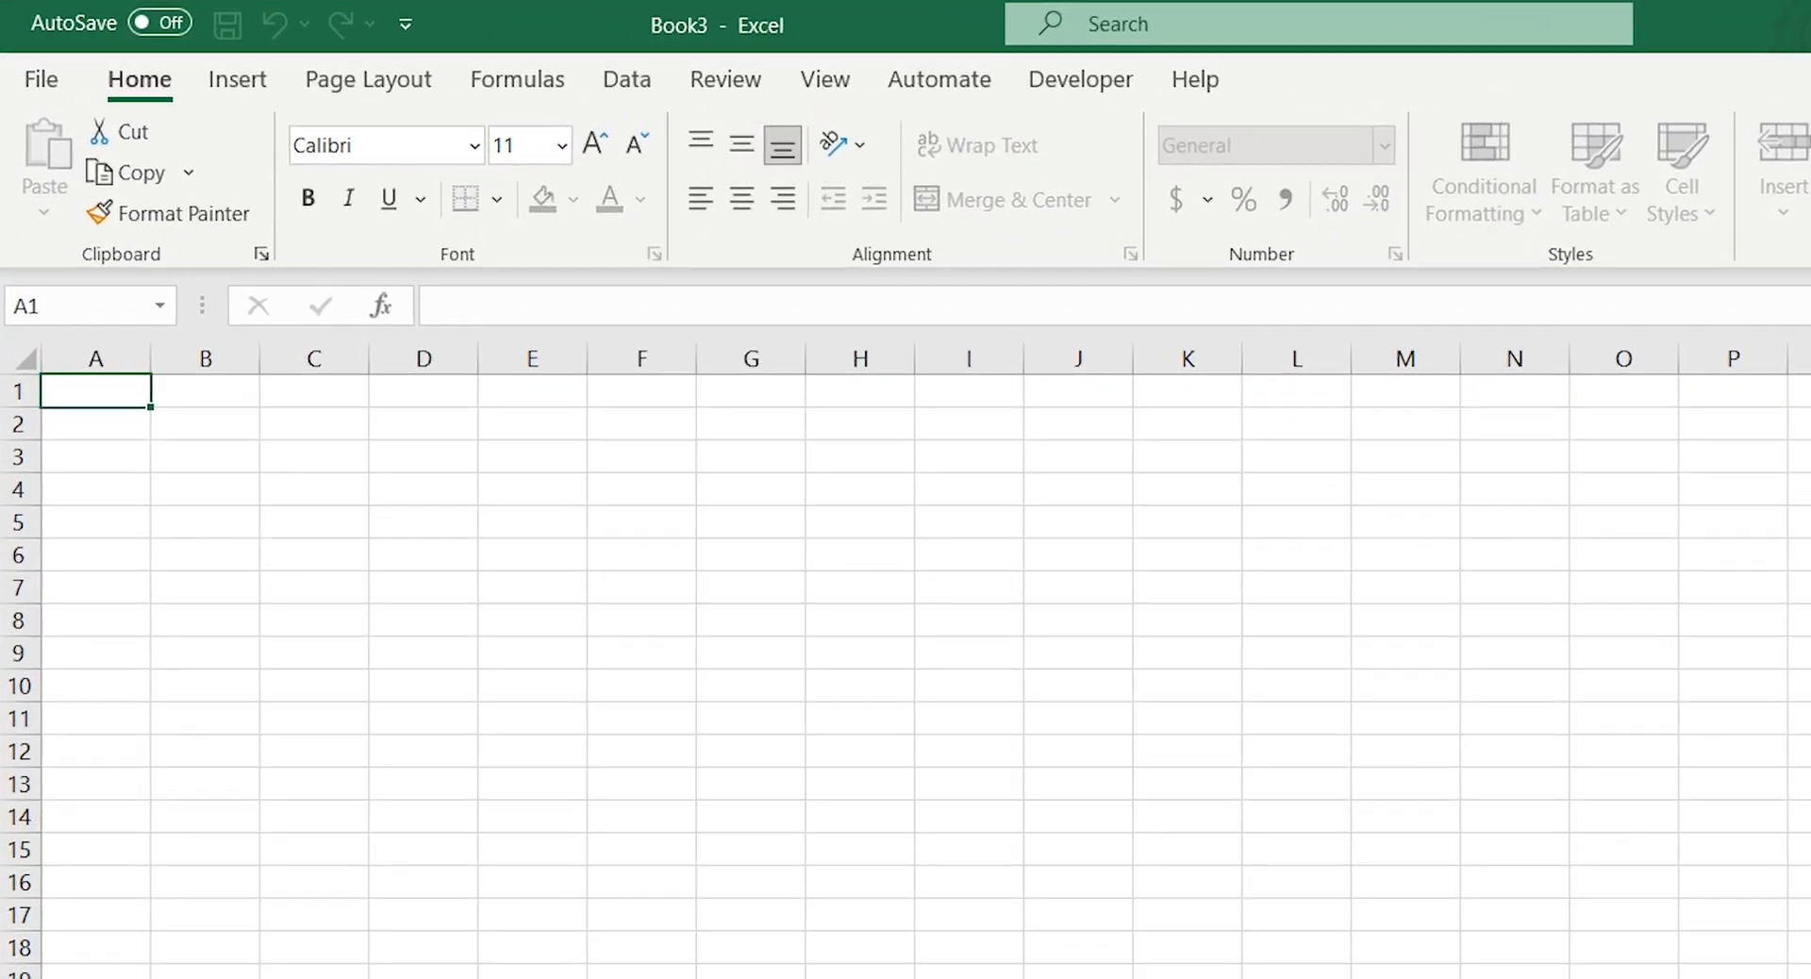
pyautogui.moveTo(124, 390); pyautogui.dragTo(373, 471)
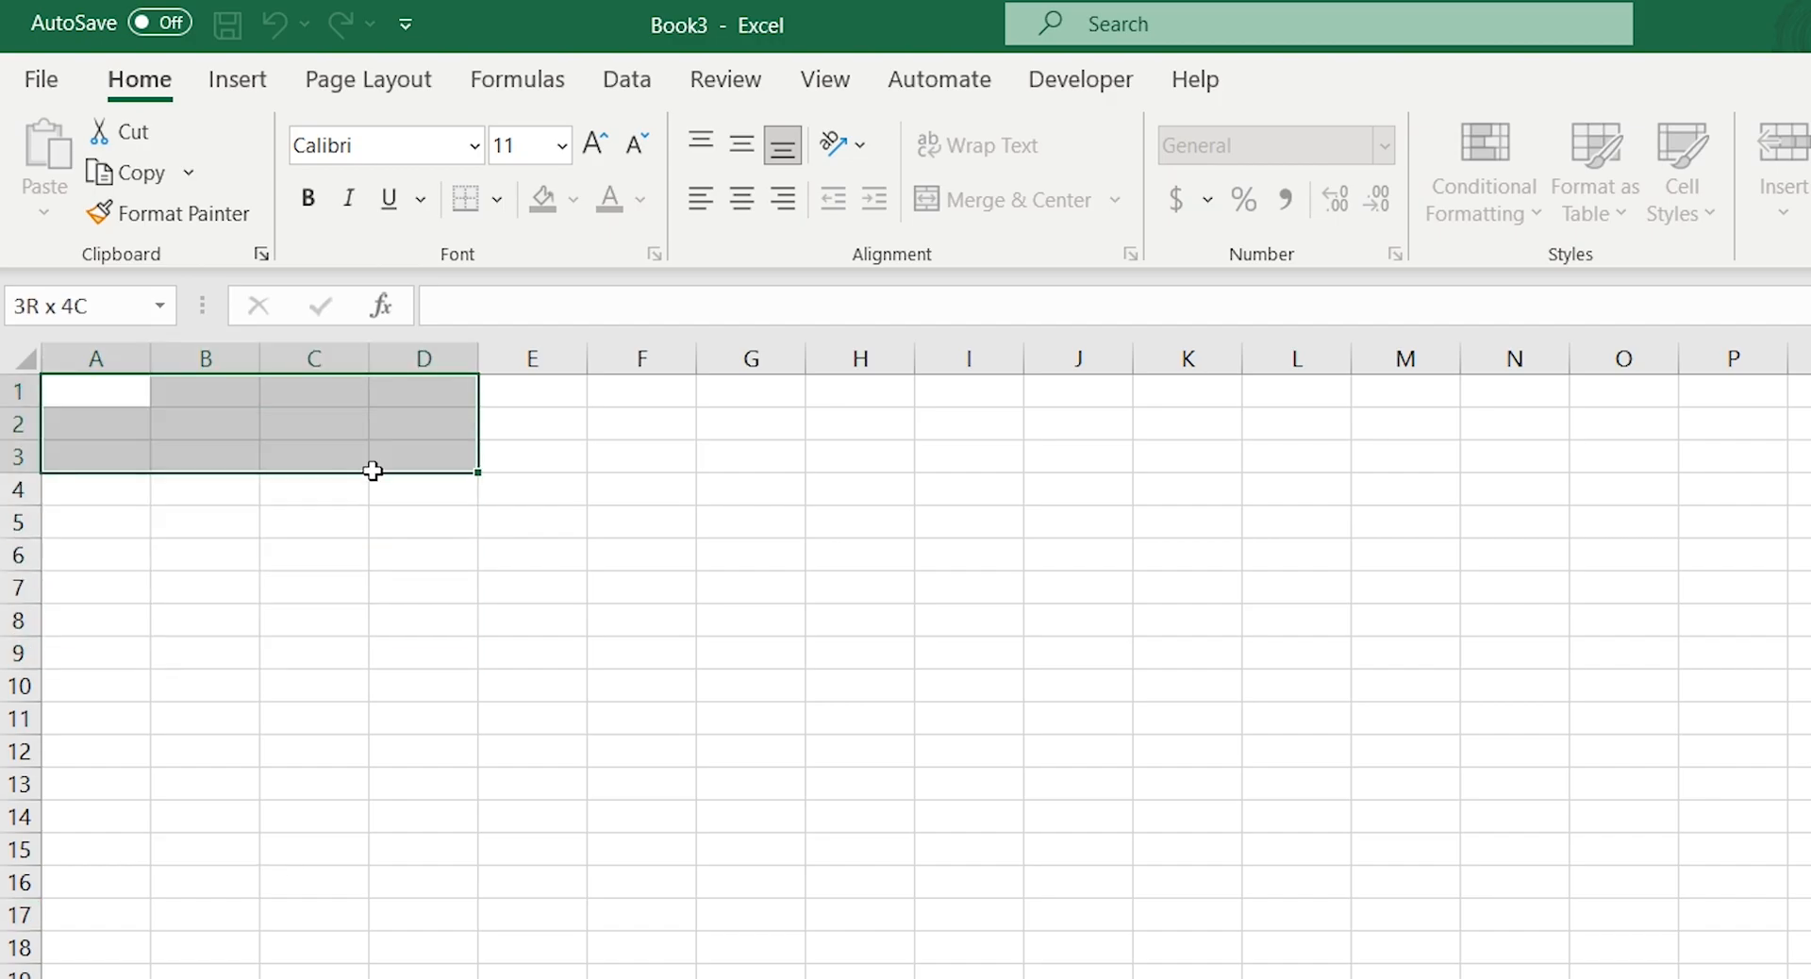
pyautogui.click(85, 391)
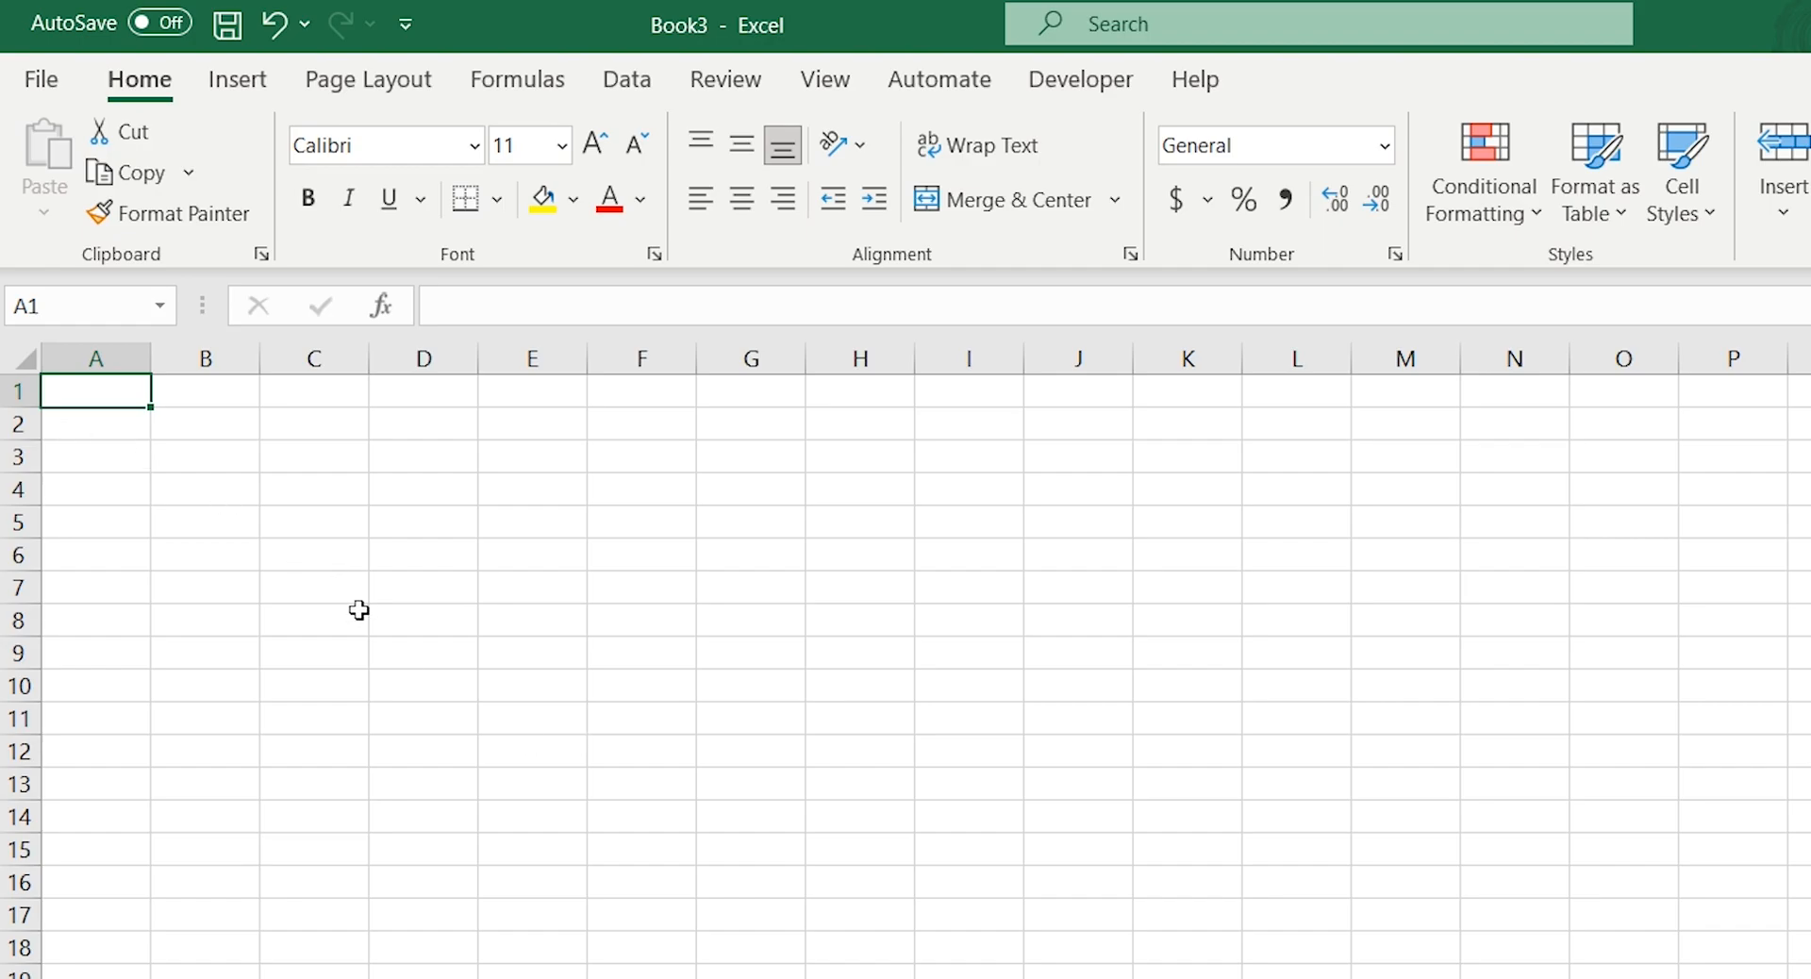
pyautogui.click(946, 685)
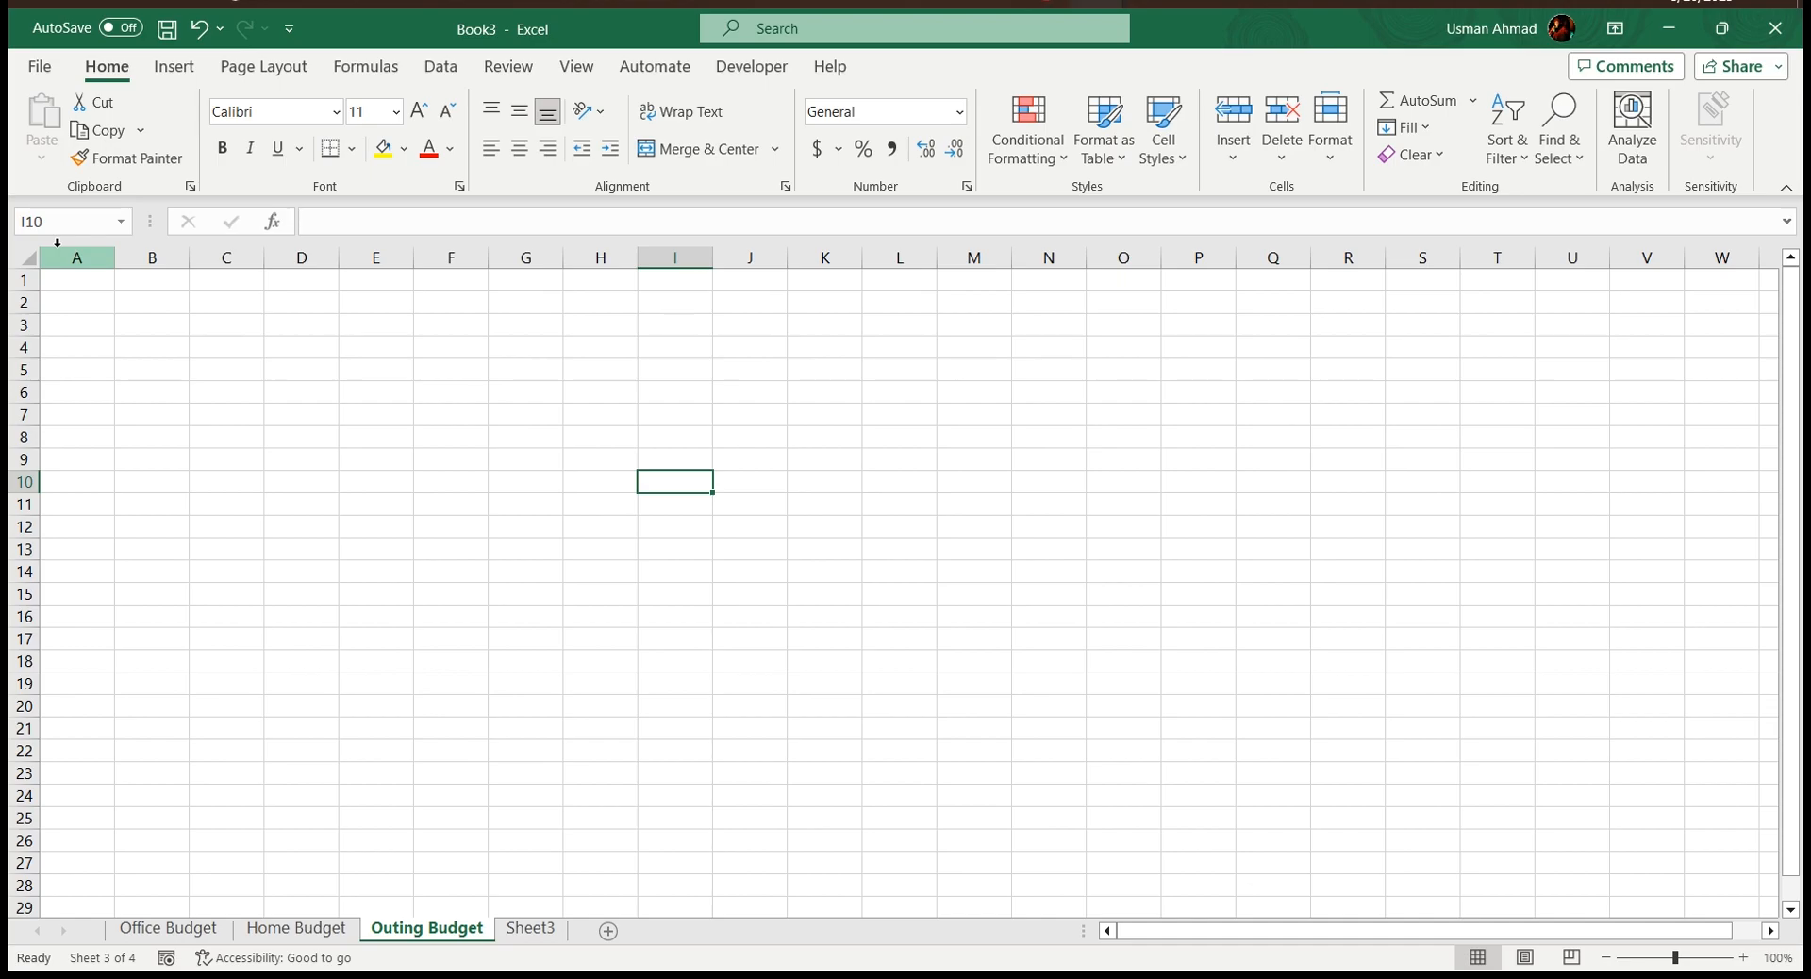
pyautogui.click(227, 347)
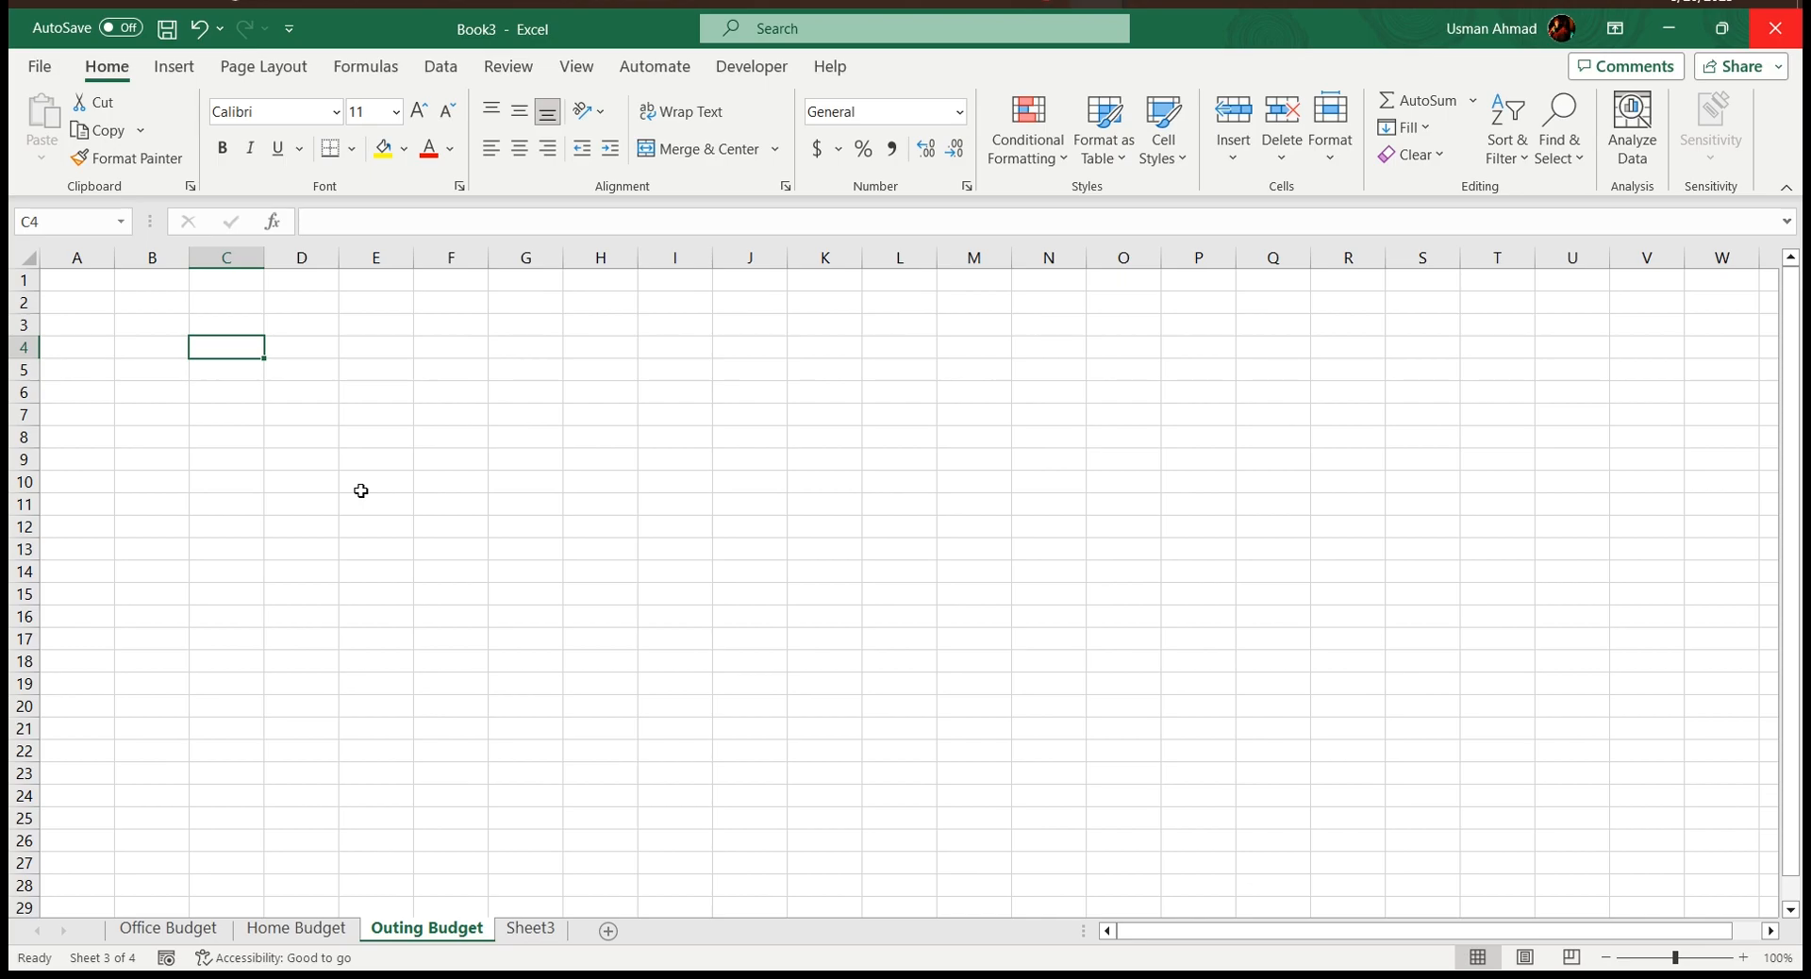
# Enter the number 12345 in B2, the text ABCDE in C2 and the date AUG 19, 2023 in D2
pyautogui.click(159, 307)
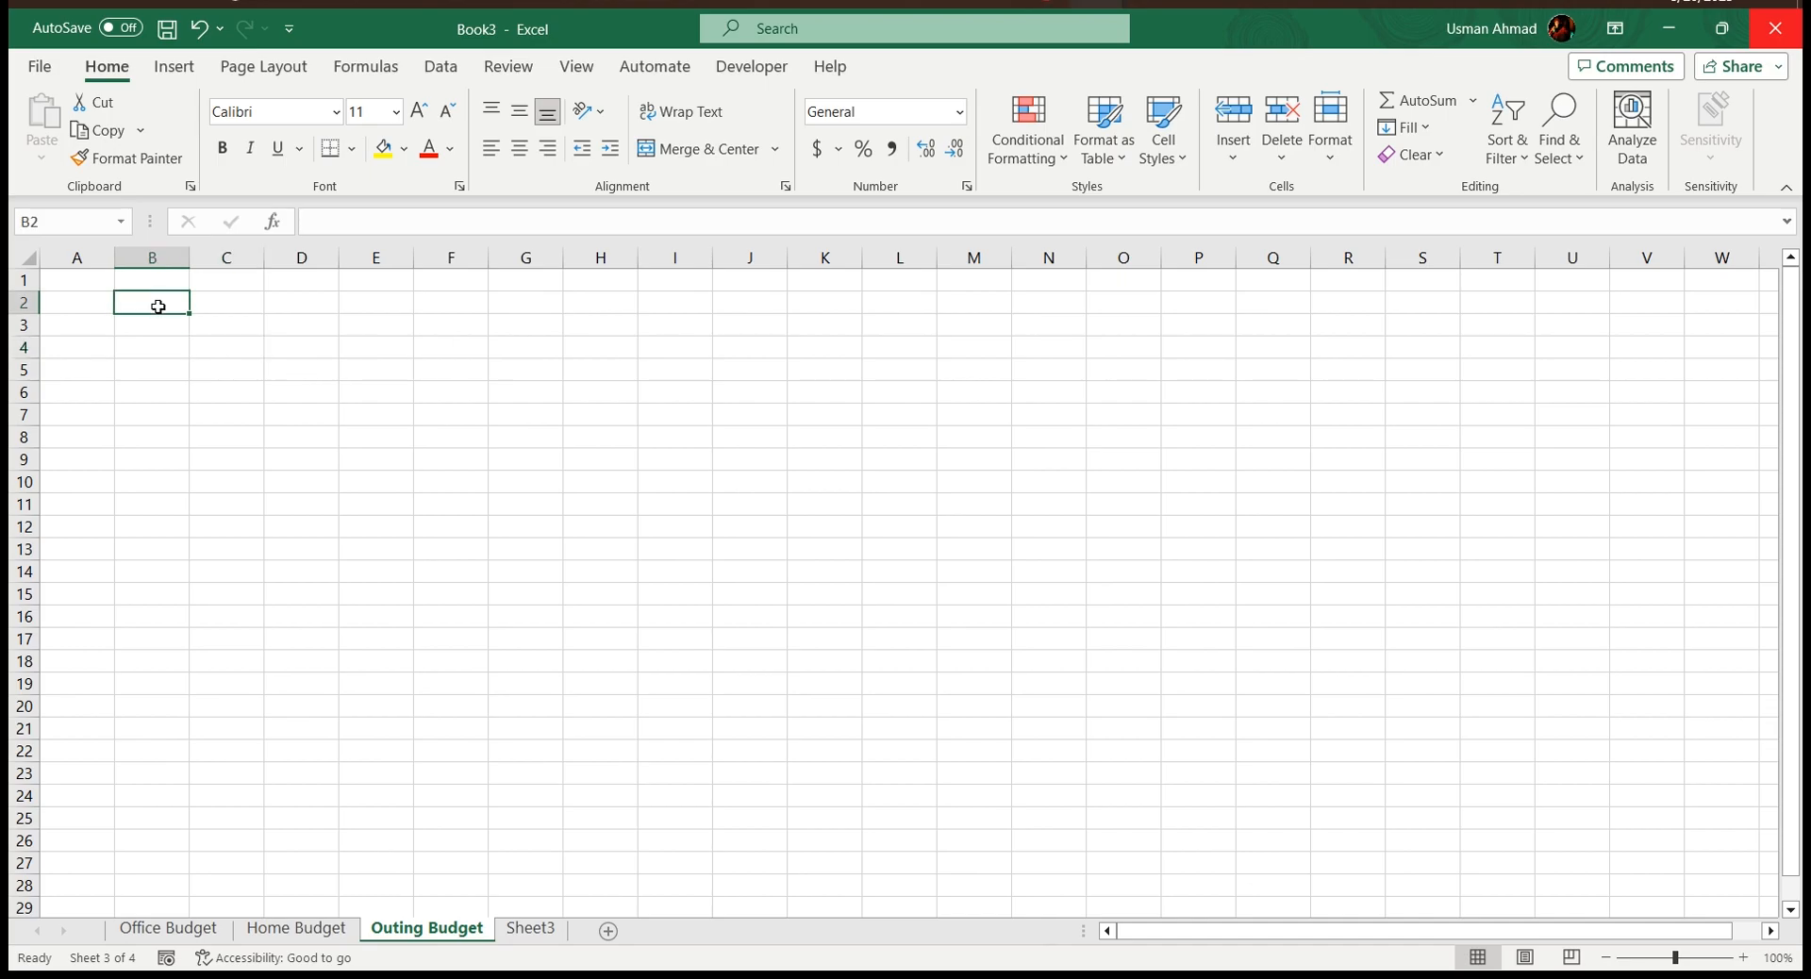
pyautogui.write('12345')
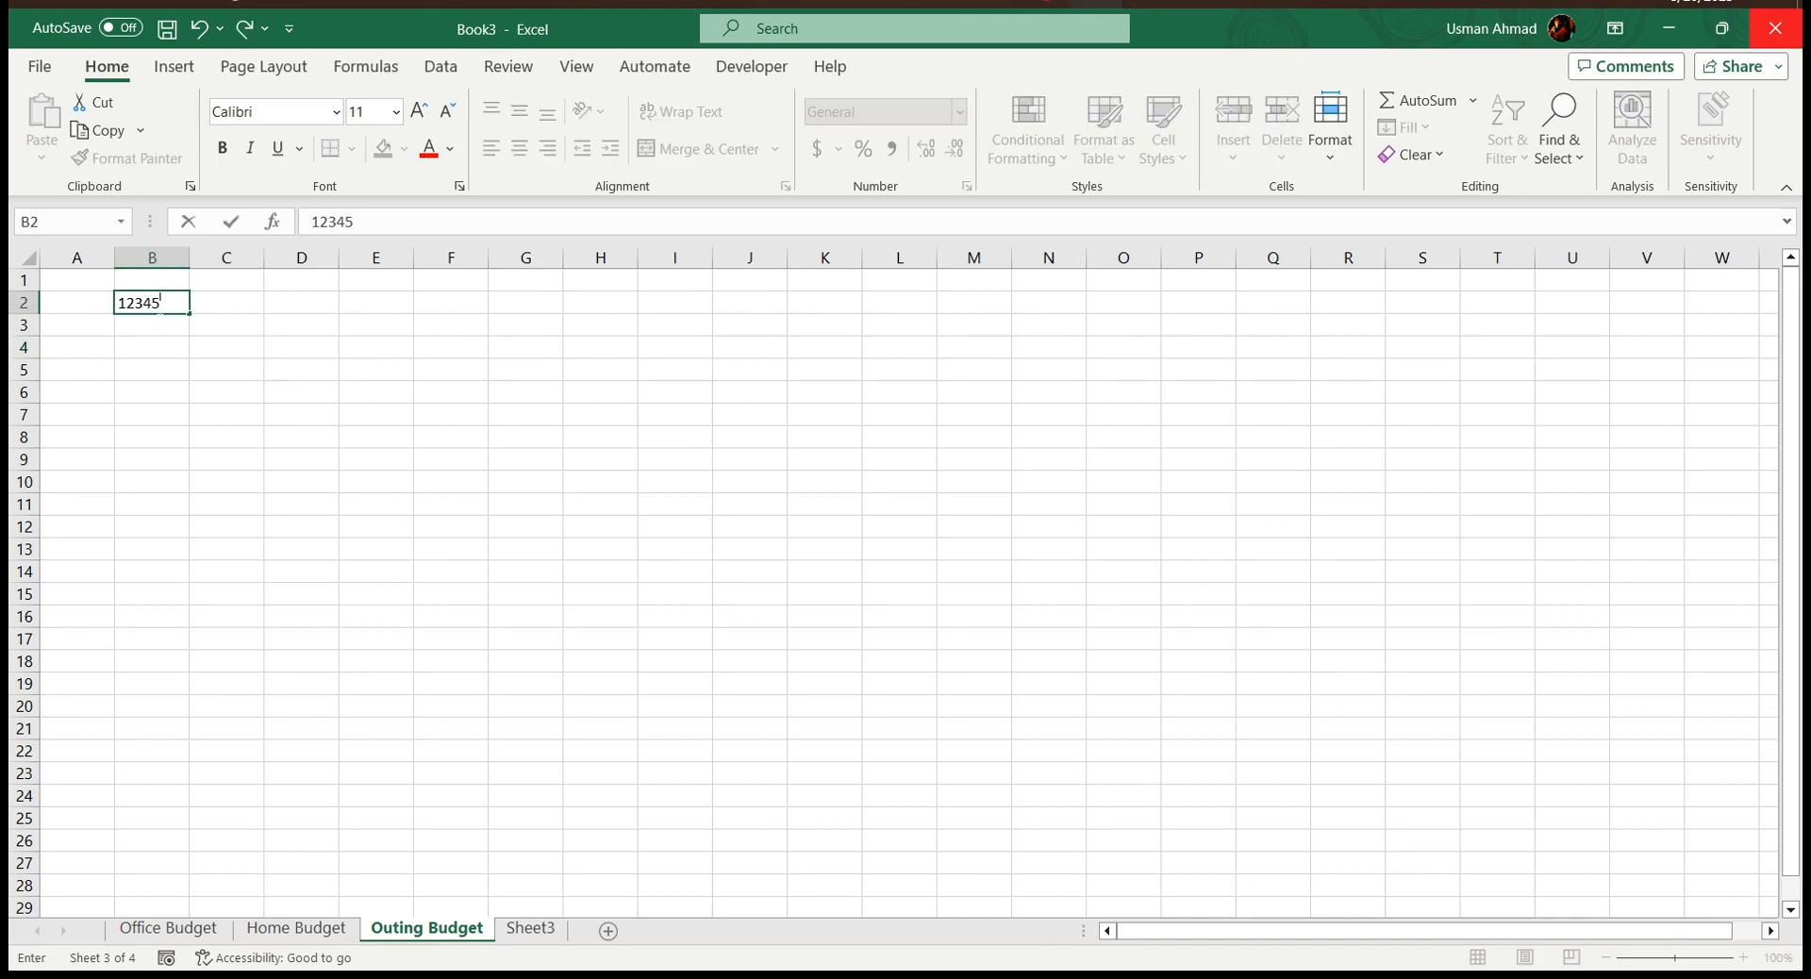
pyautogui.press('Tab')
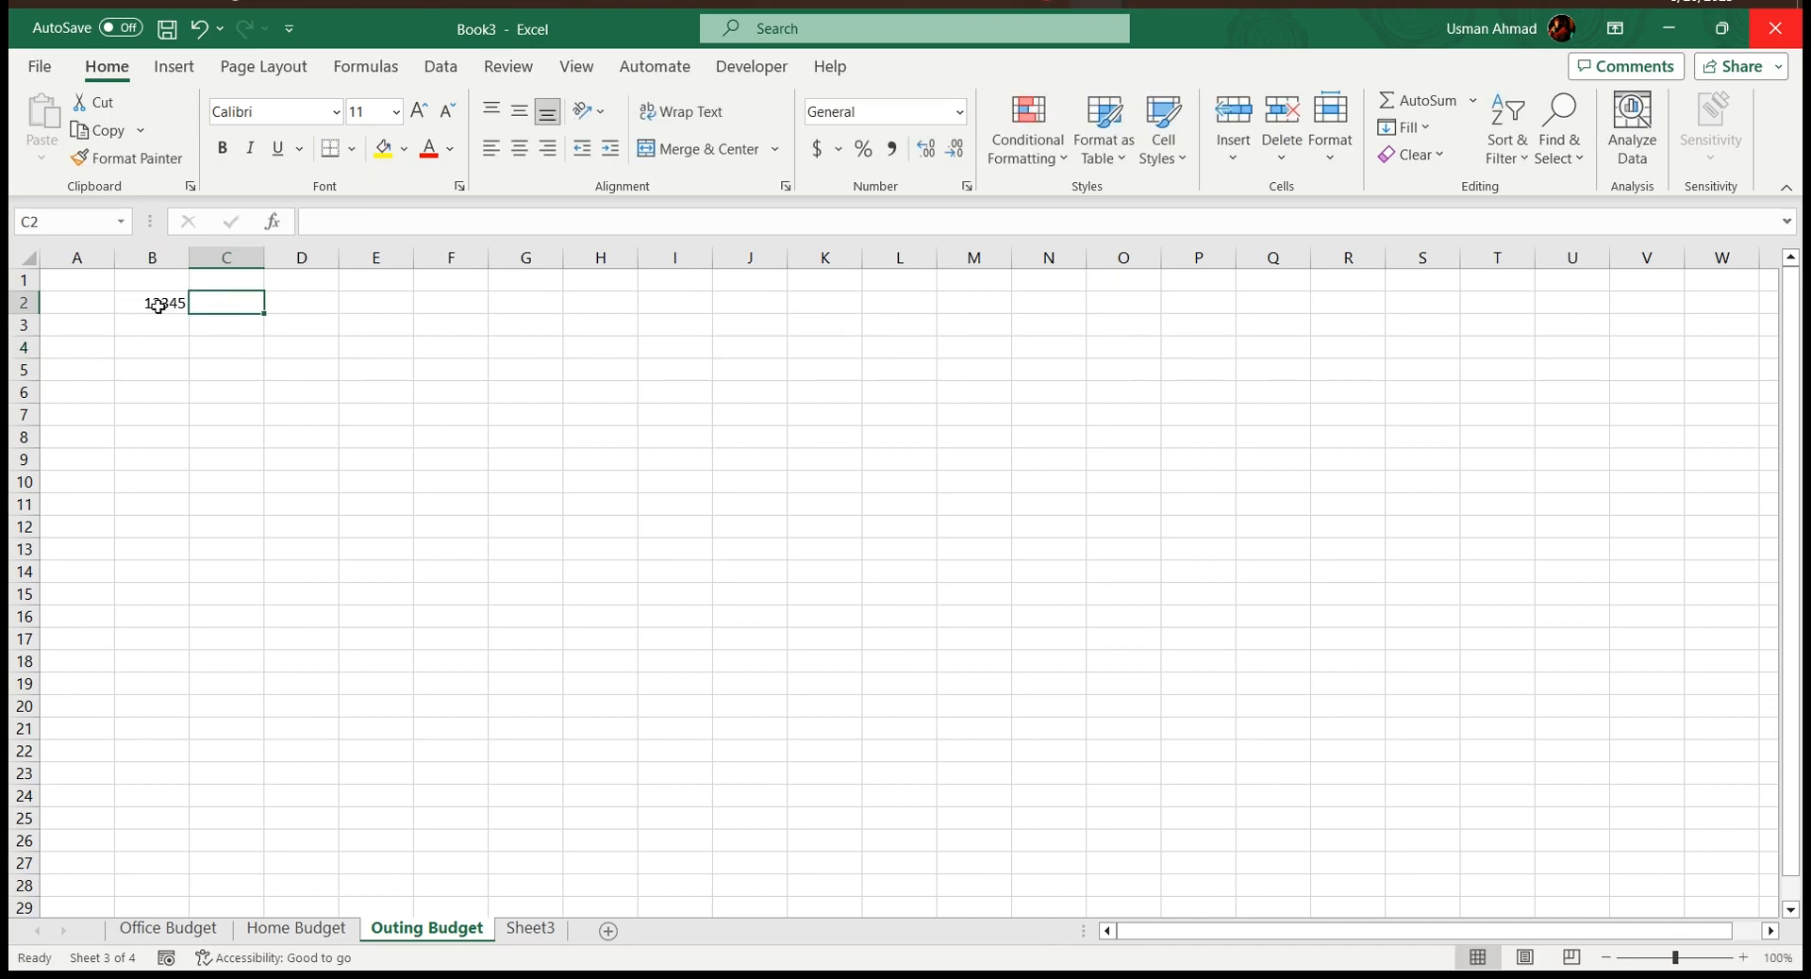
pyautogui.write('ABCDE')
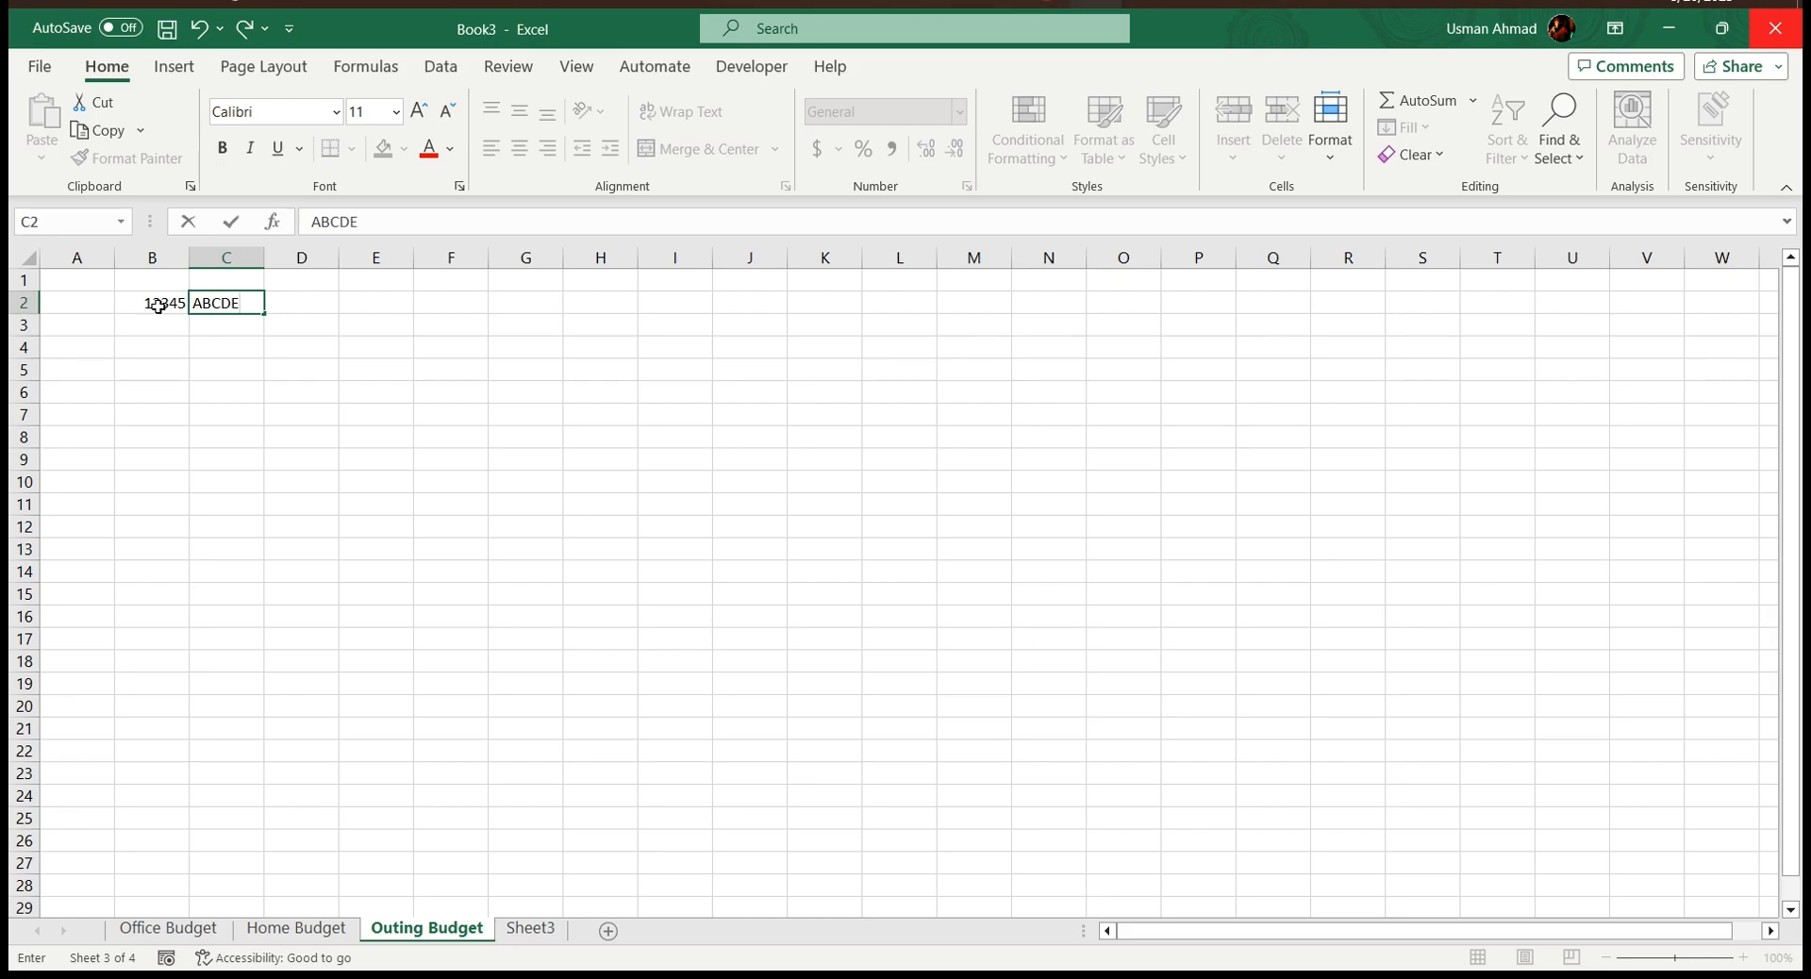
pyautogui.press('Tab')
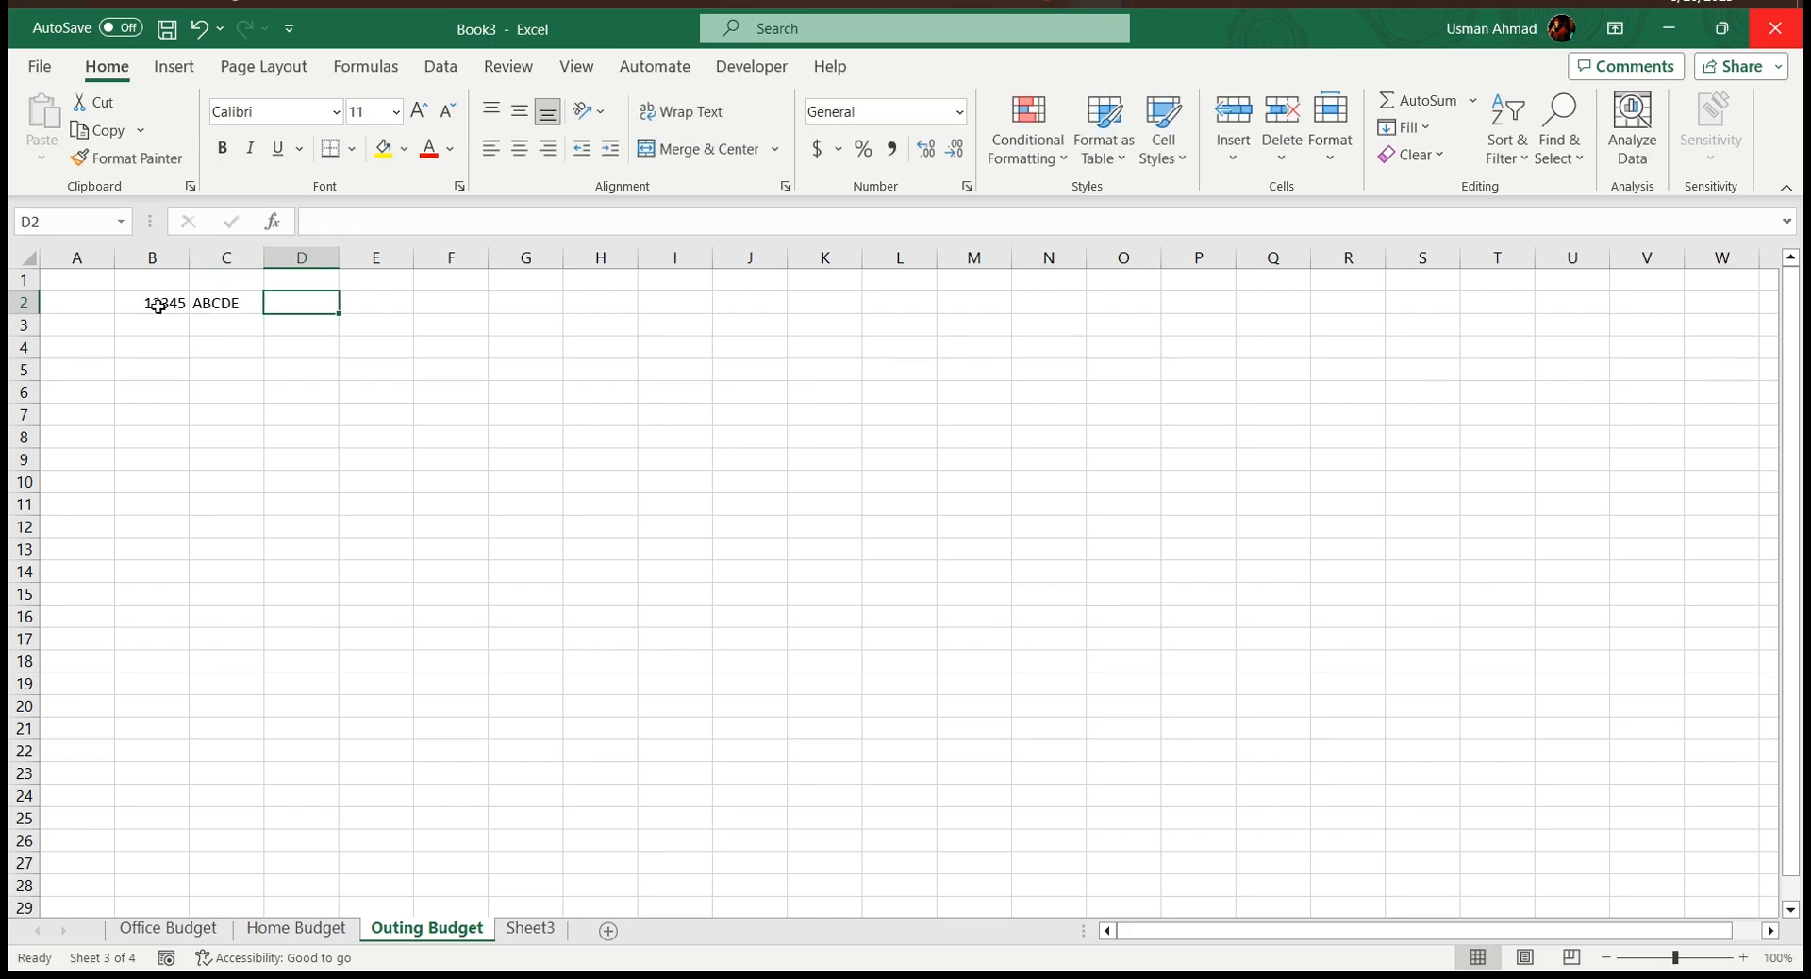
pyautogui.write('AUG 19, 2023')
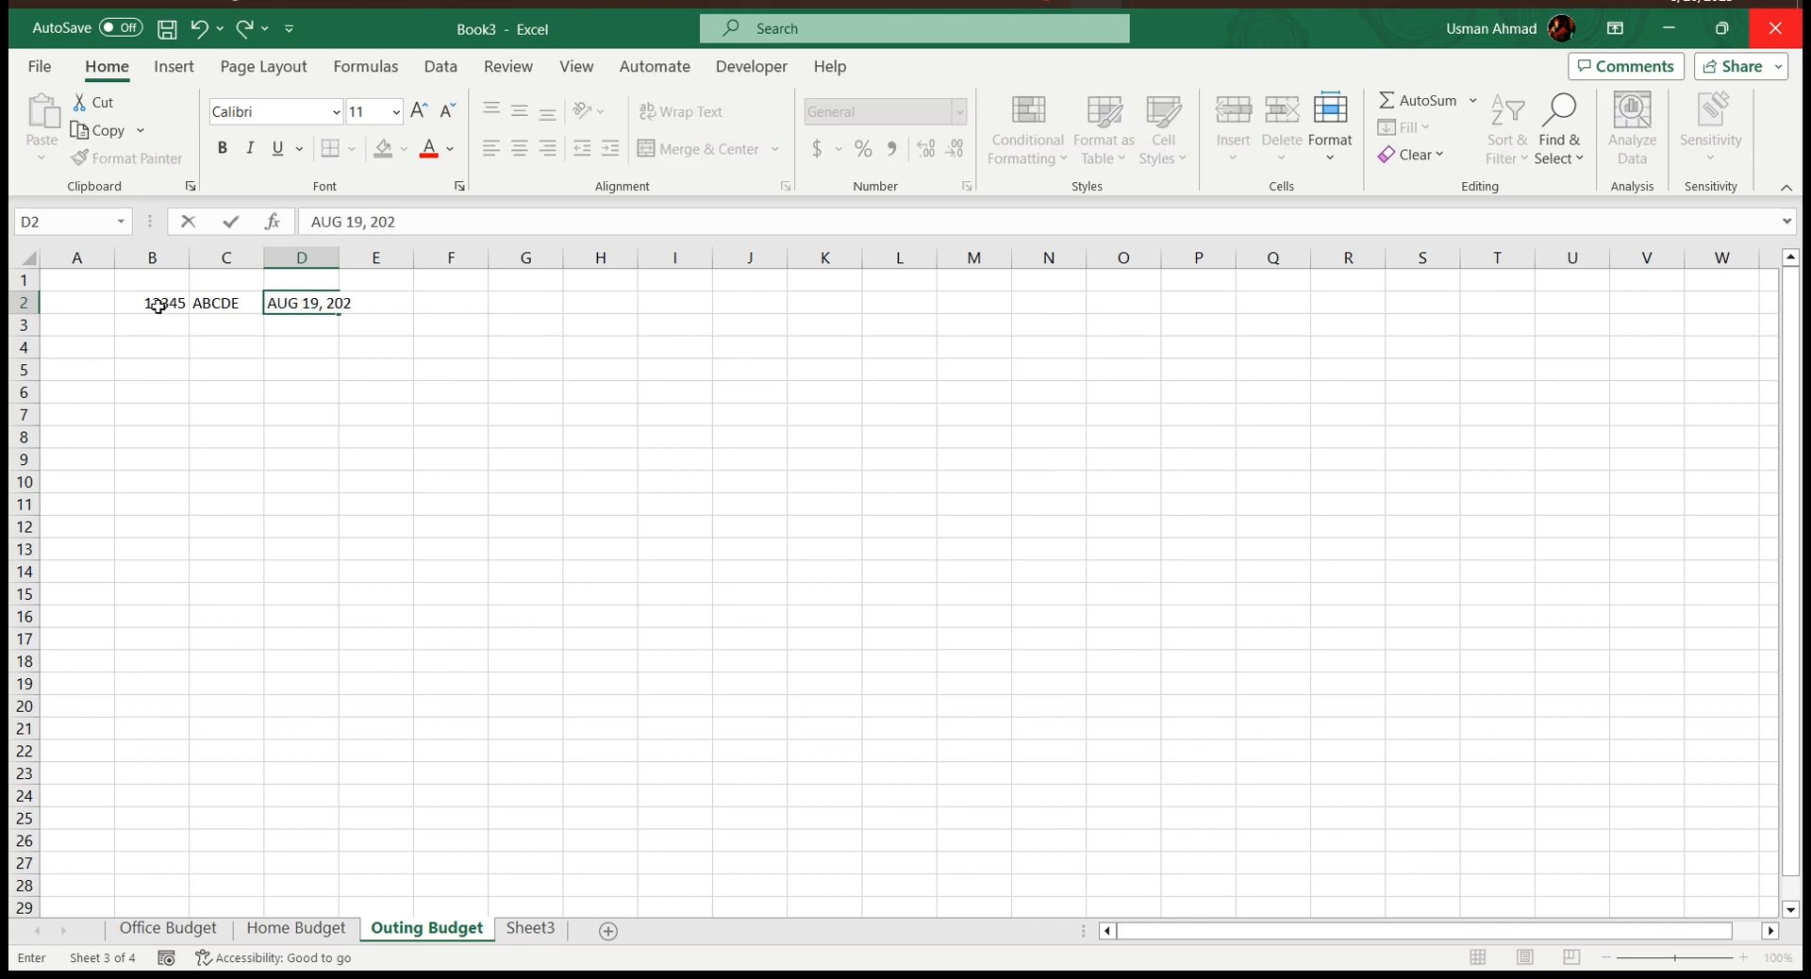
pyautogui.press('Tab')
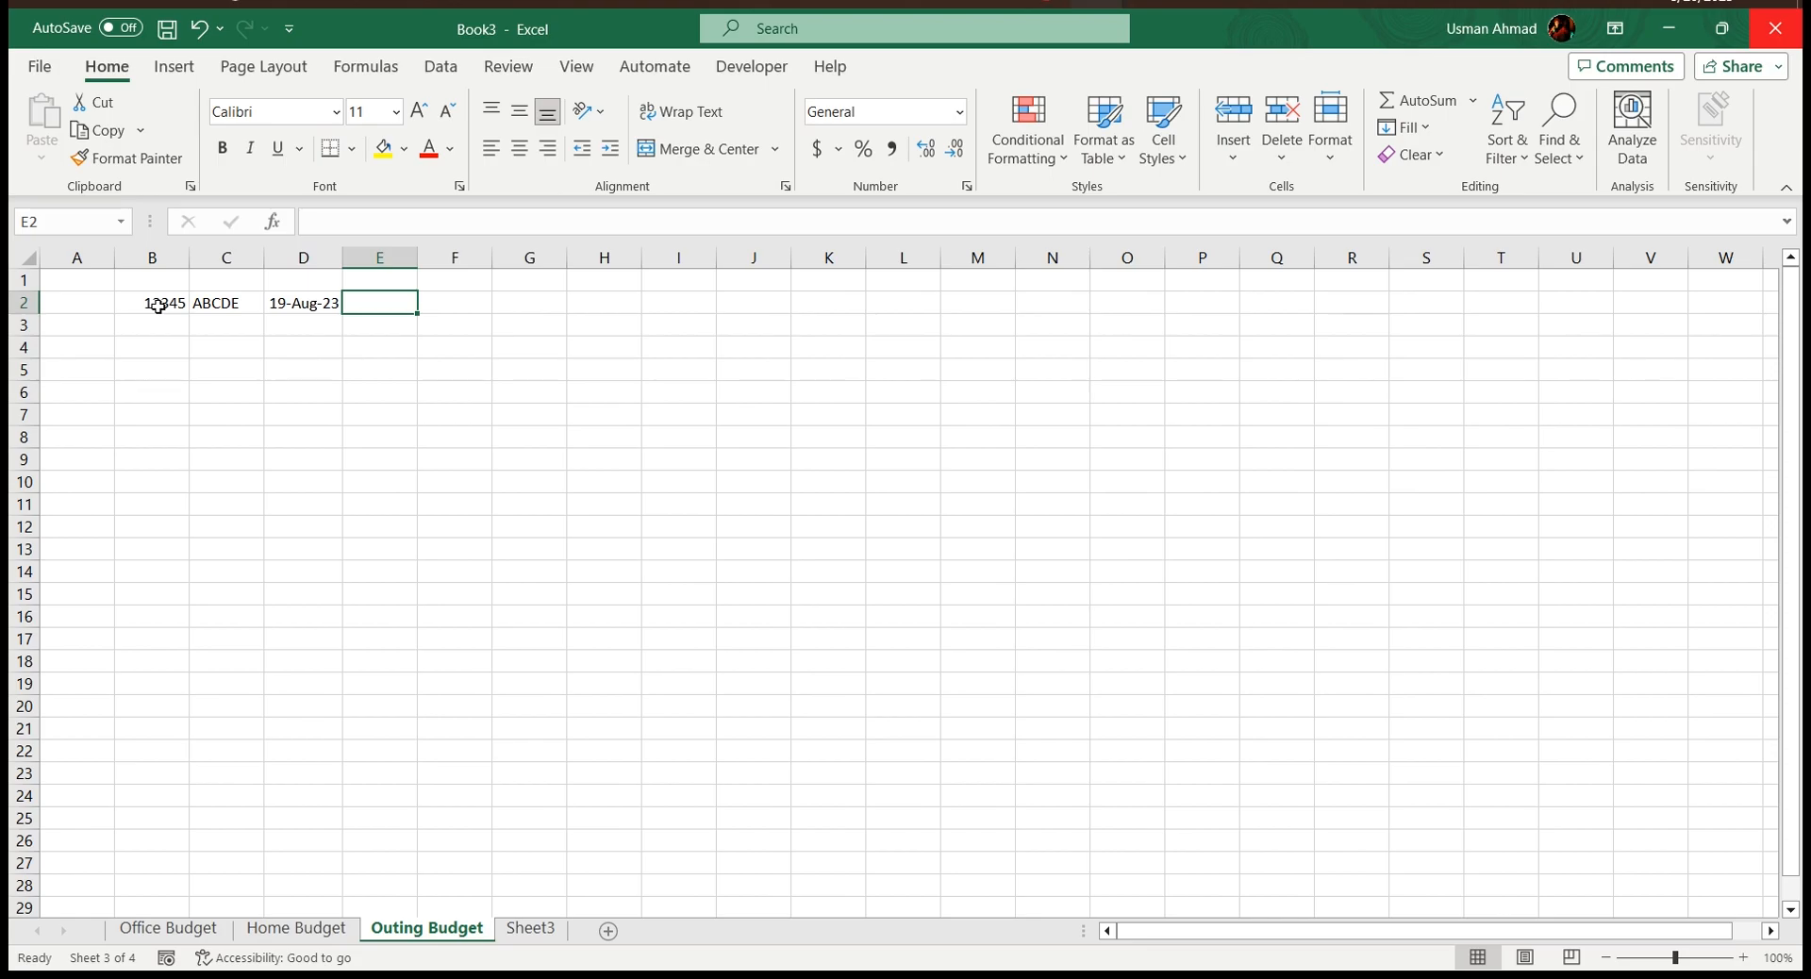
pyautogui.click(278, 304)
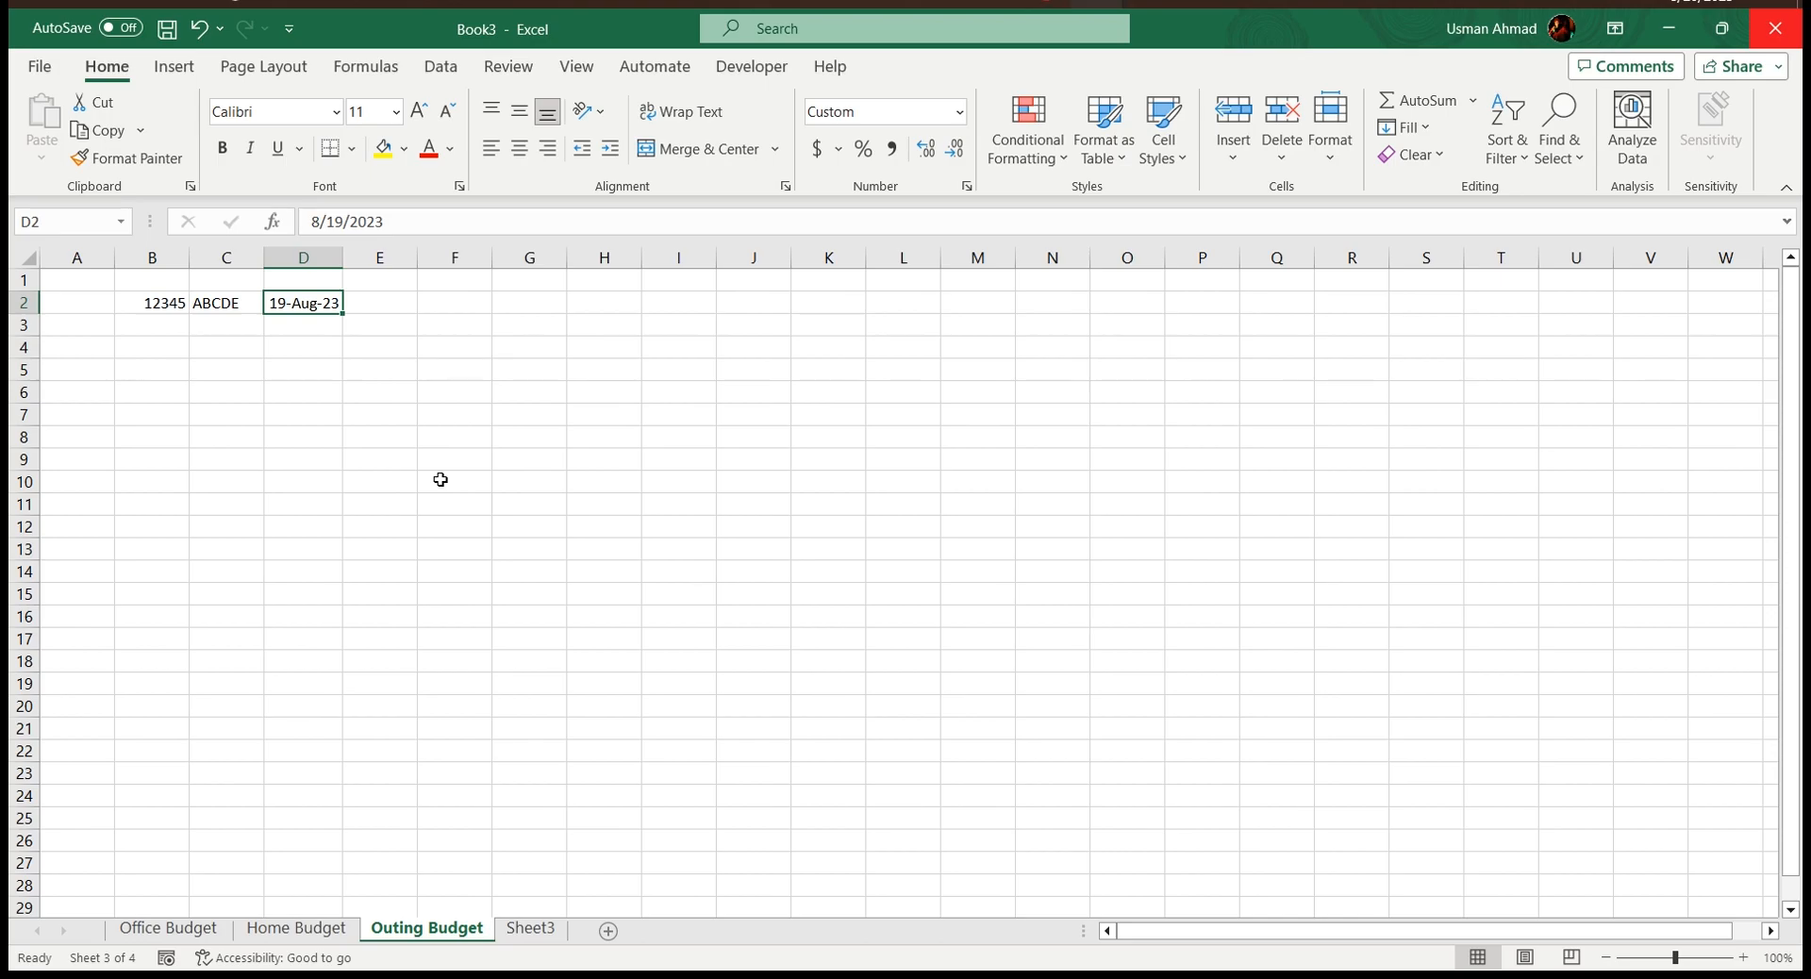
# Enter the numbers 12, 13 and 14 in cells D6, E6 and F6
pyautogui.press('Down')
pyautogui.press('Down')
pyautogui.press('Down')
pyautogui.press('Down')
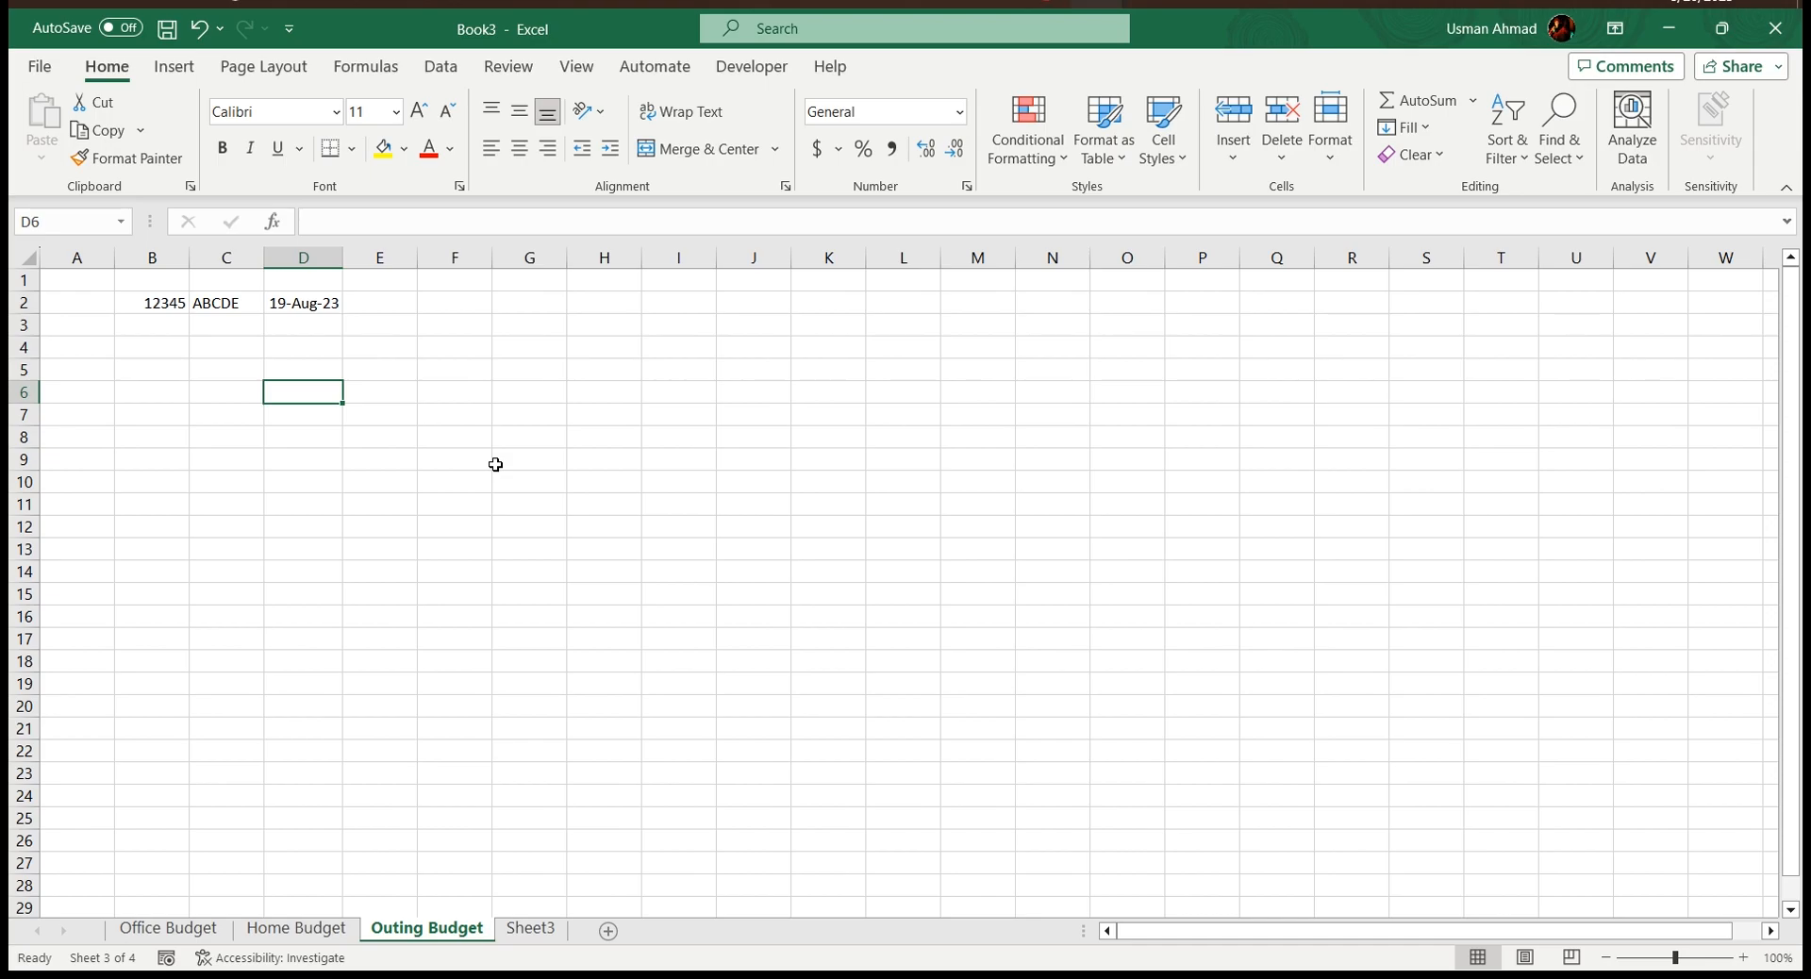
pyautogui.write('12')
pyautogui.press('Tab')
pyautogui.write('13')
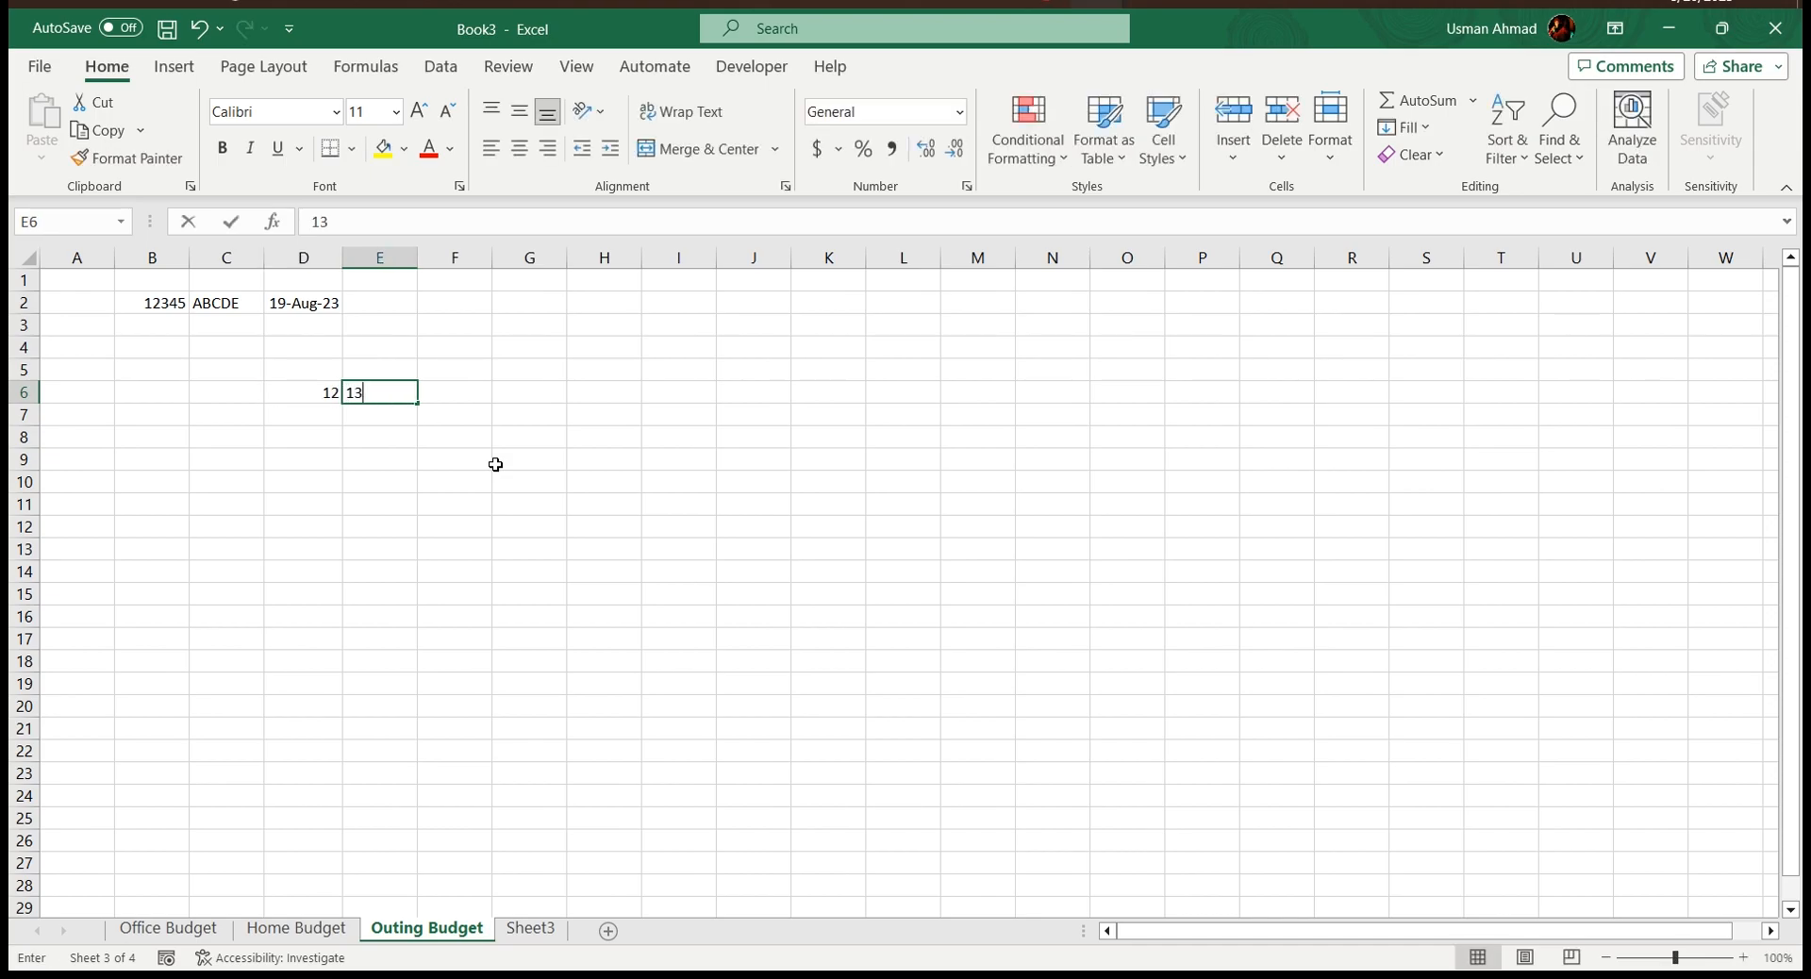
pyautogui.press('Tab')
pyautogui.write('14')
pyautogui.press('Tab')
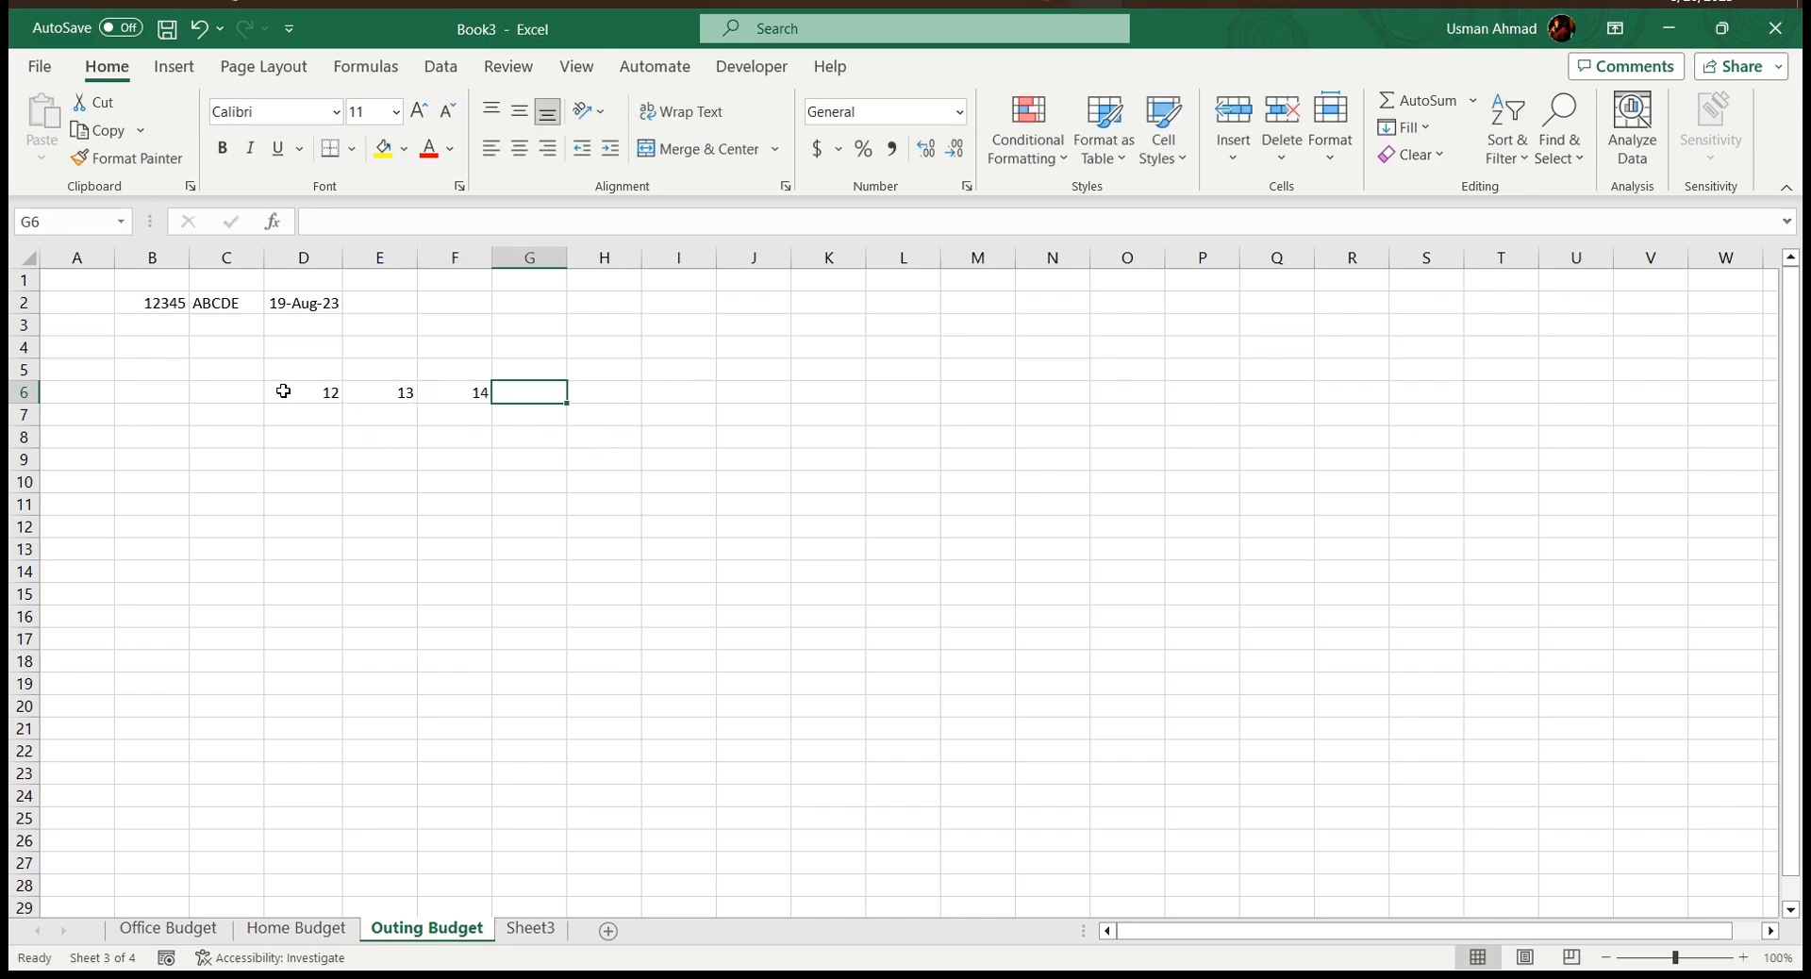
# Insert the SUM function in G6 to add the numbers in D6:F6
pyautogui.click(271, 224)
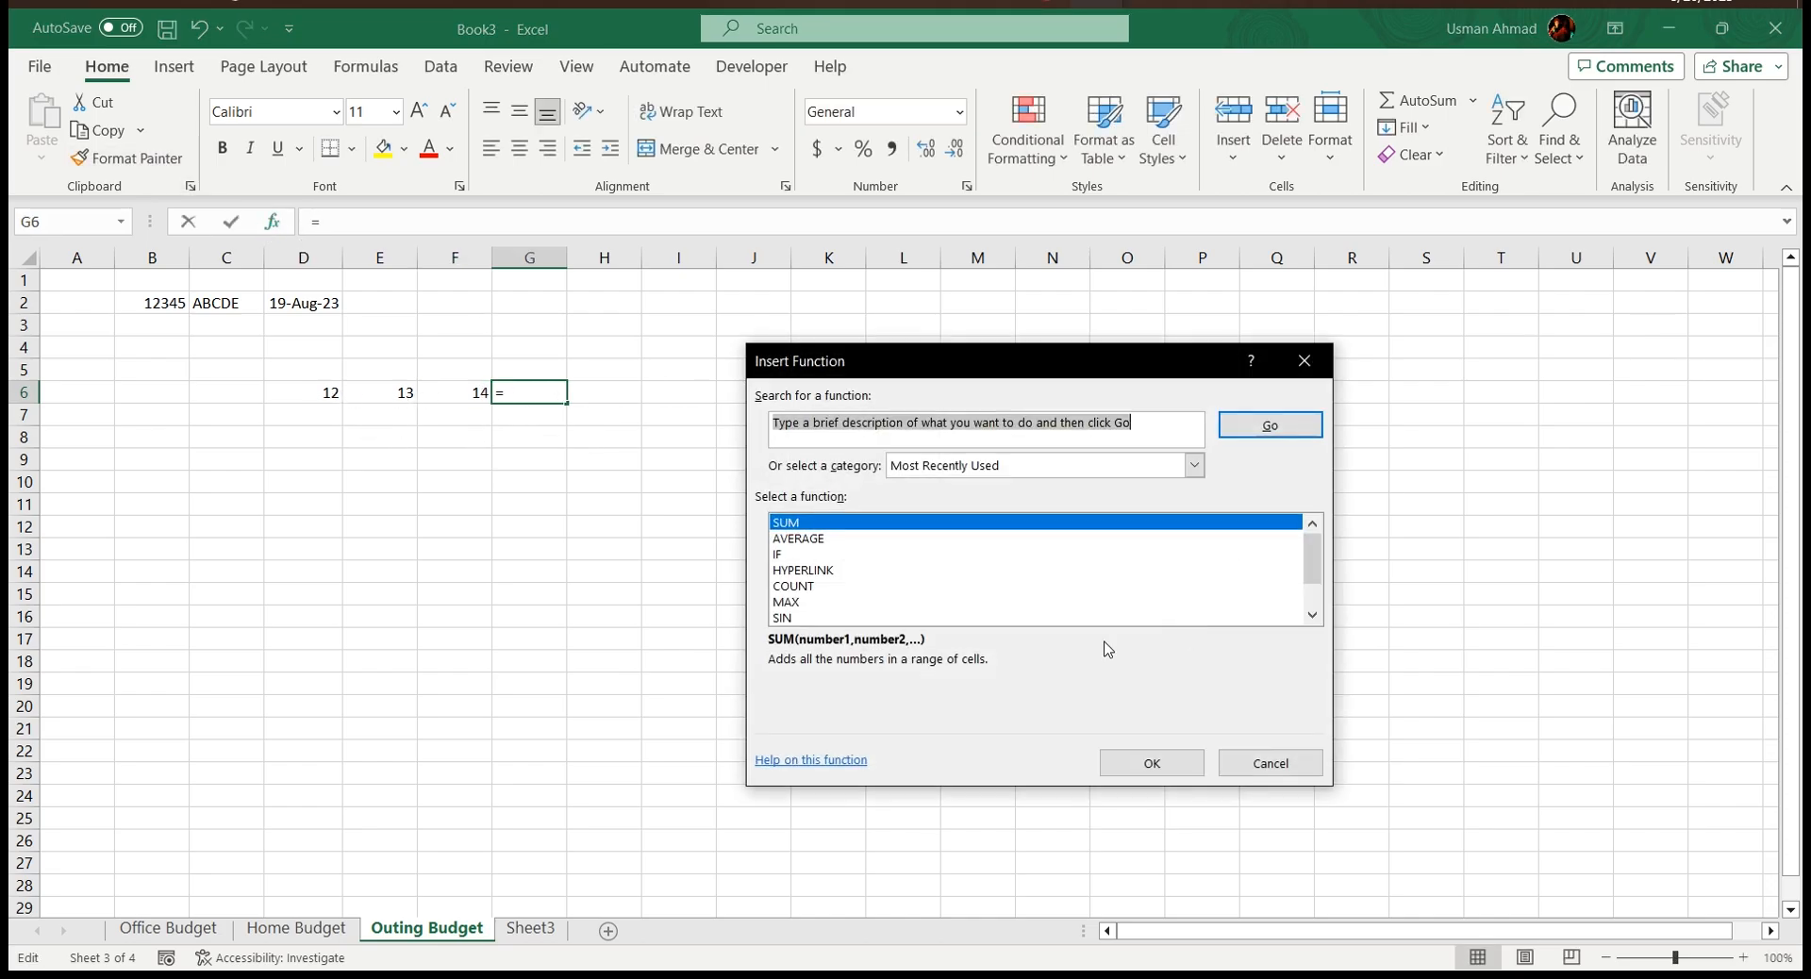
pyautogui.click(1164, 759)
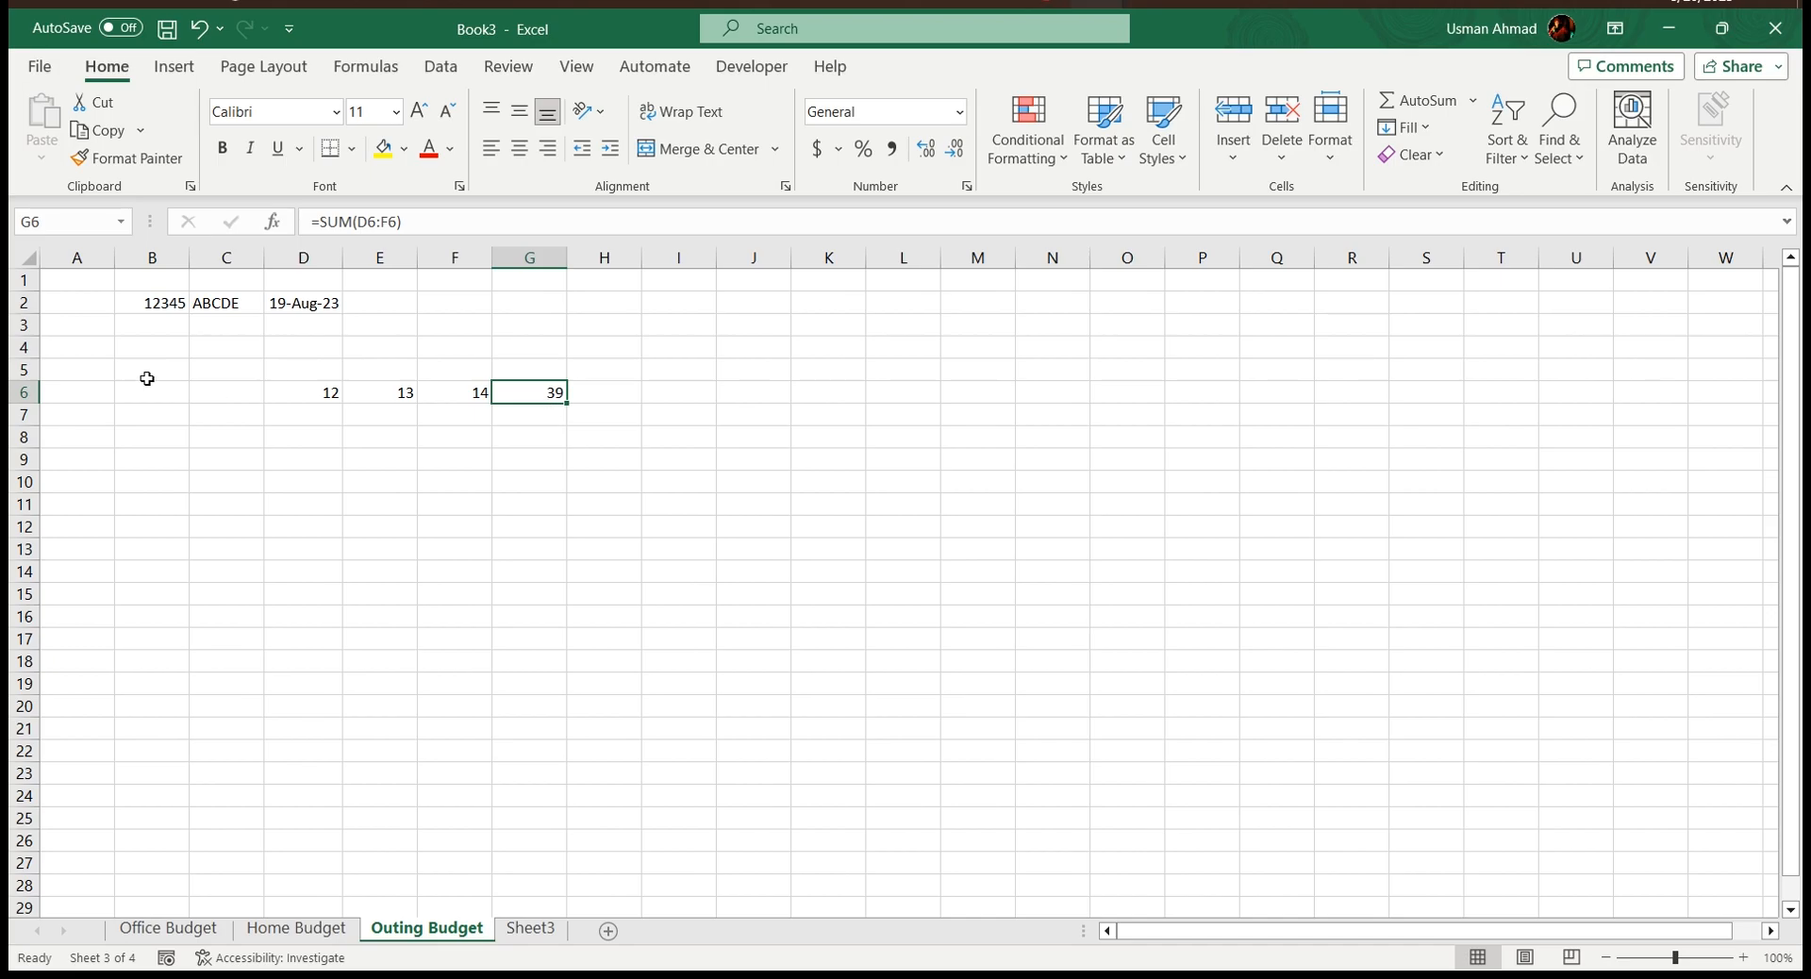
# Change the value in E6 to 57 and the value in F6 to 16
pyautogui.click(362, 395)
pyautogui.write('57')
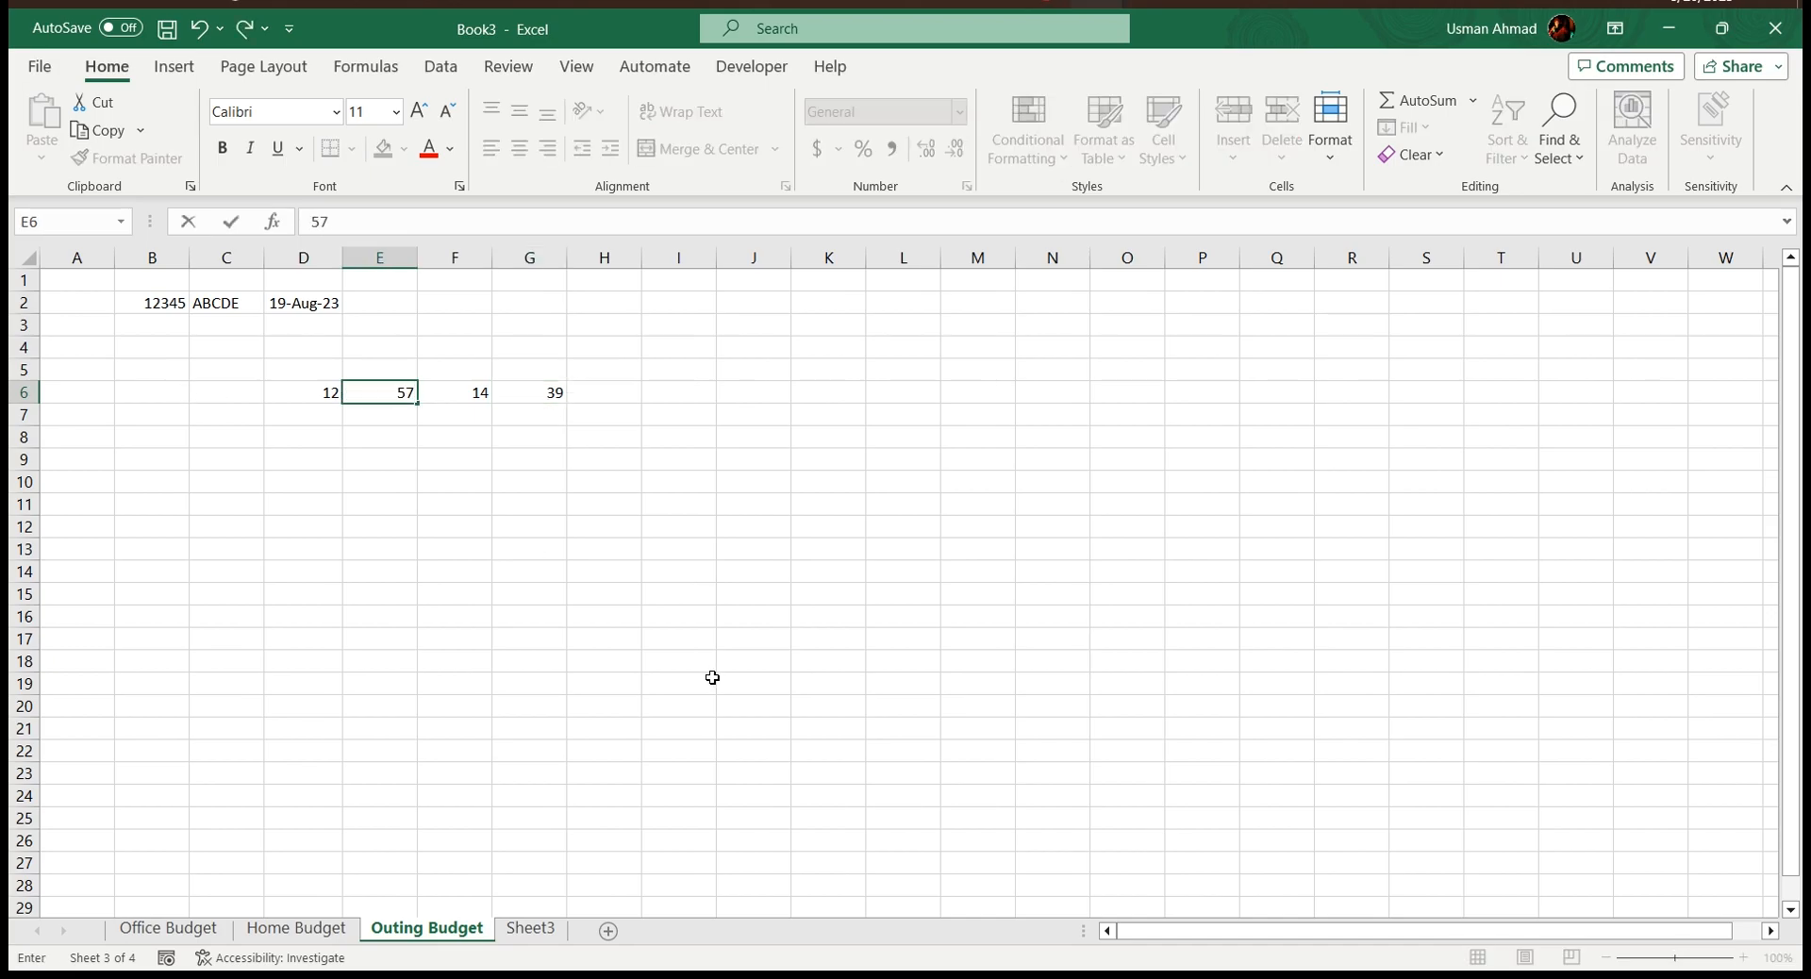
pyautogui.press('Tab')
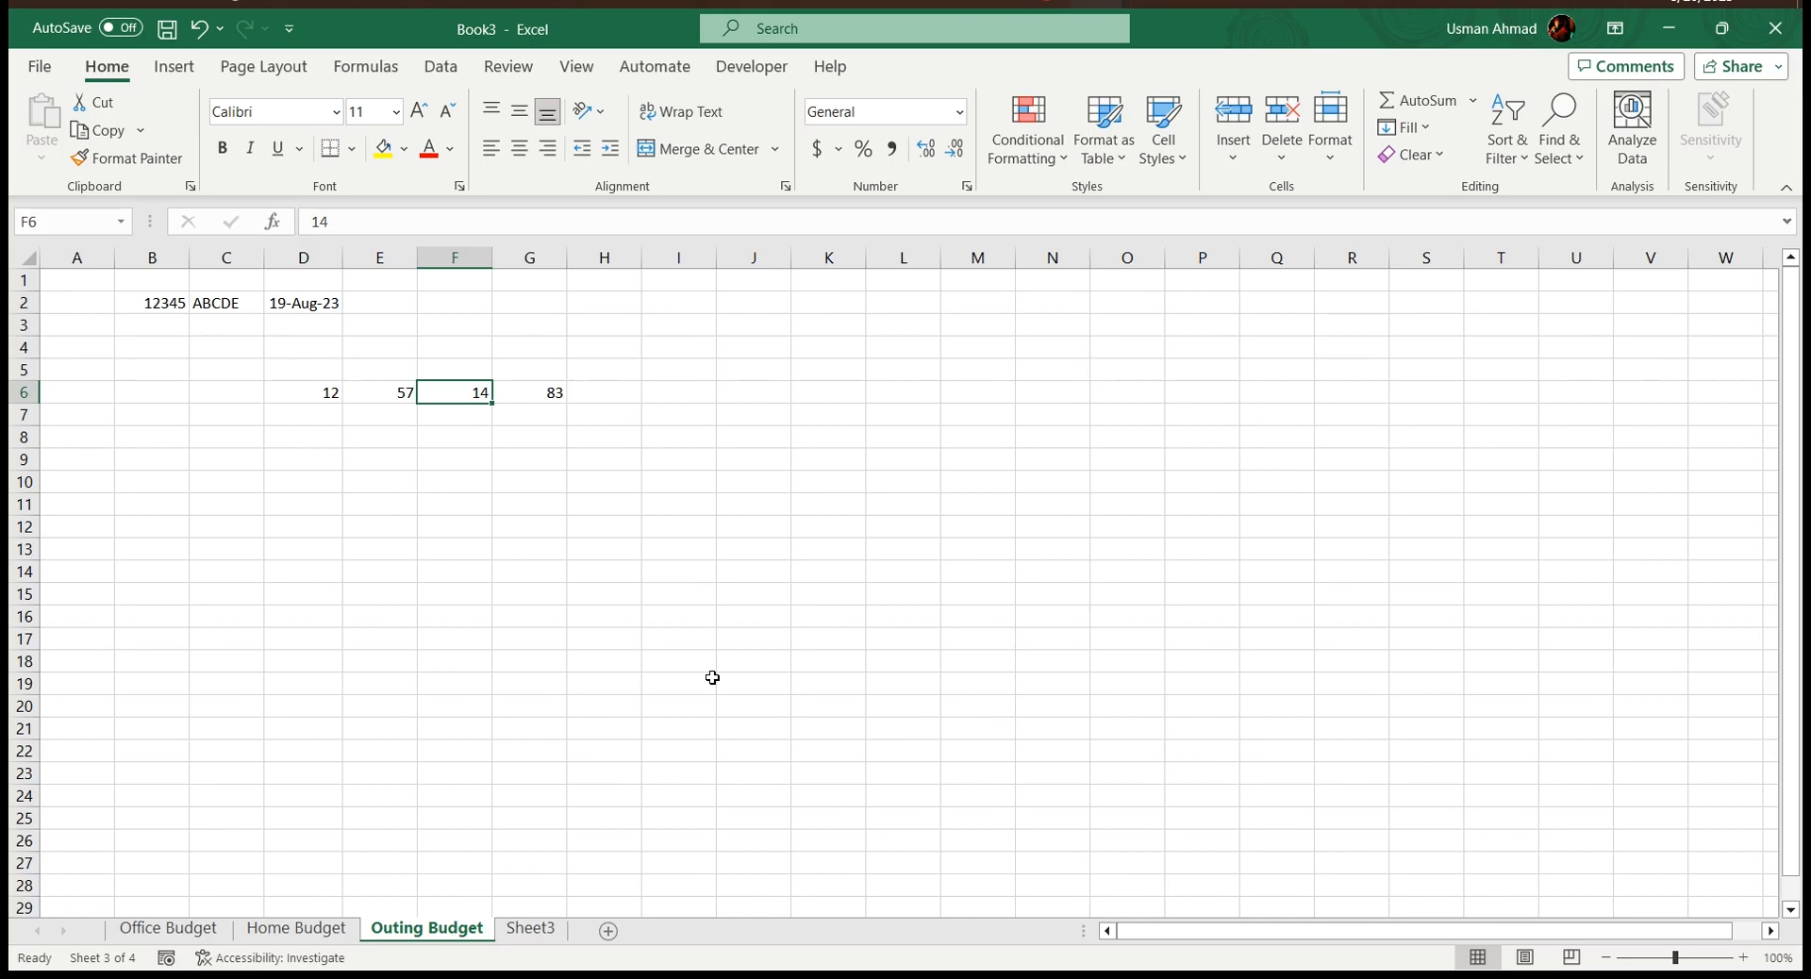
pyautogui.write('16')
pyautogui.press('Tab')
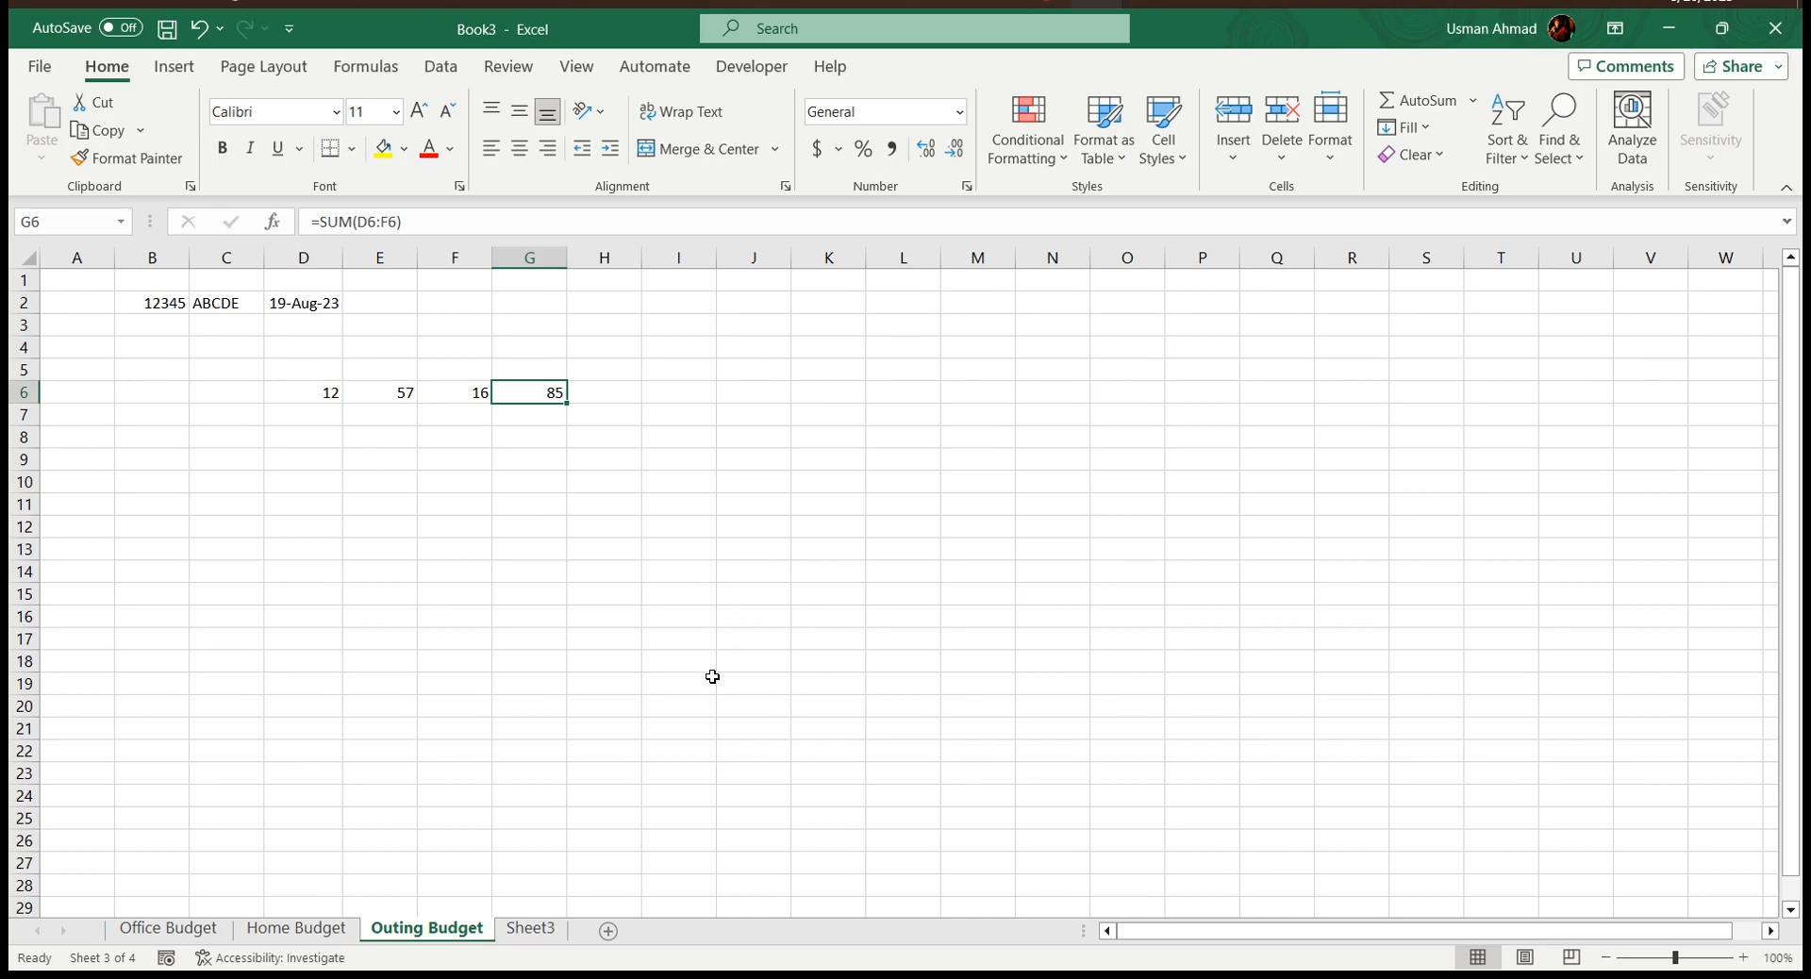
# Move the three numbers in D6:F6 to O10:Q10, and from there to E10:G10
pyautogui.moveTo(303, 394); pyautogui.dragTo(1226, 476)
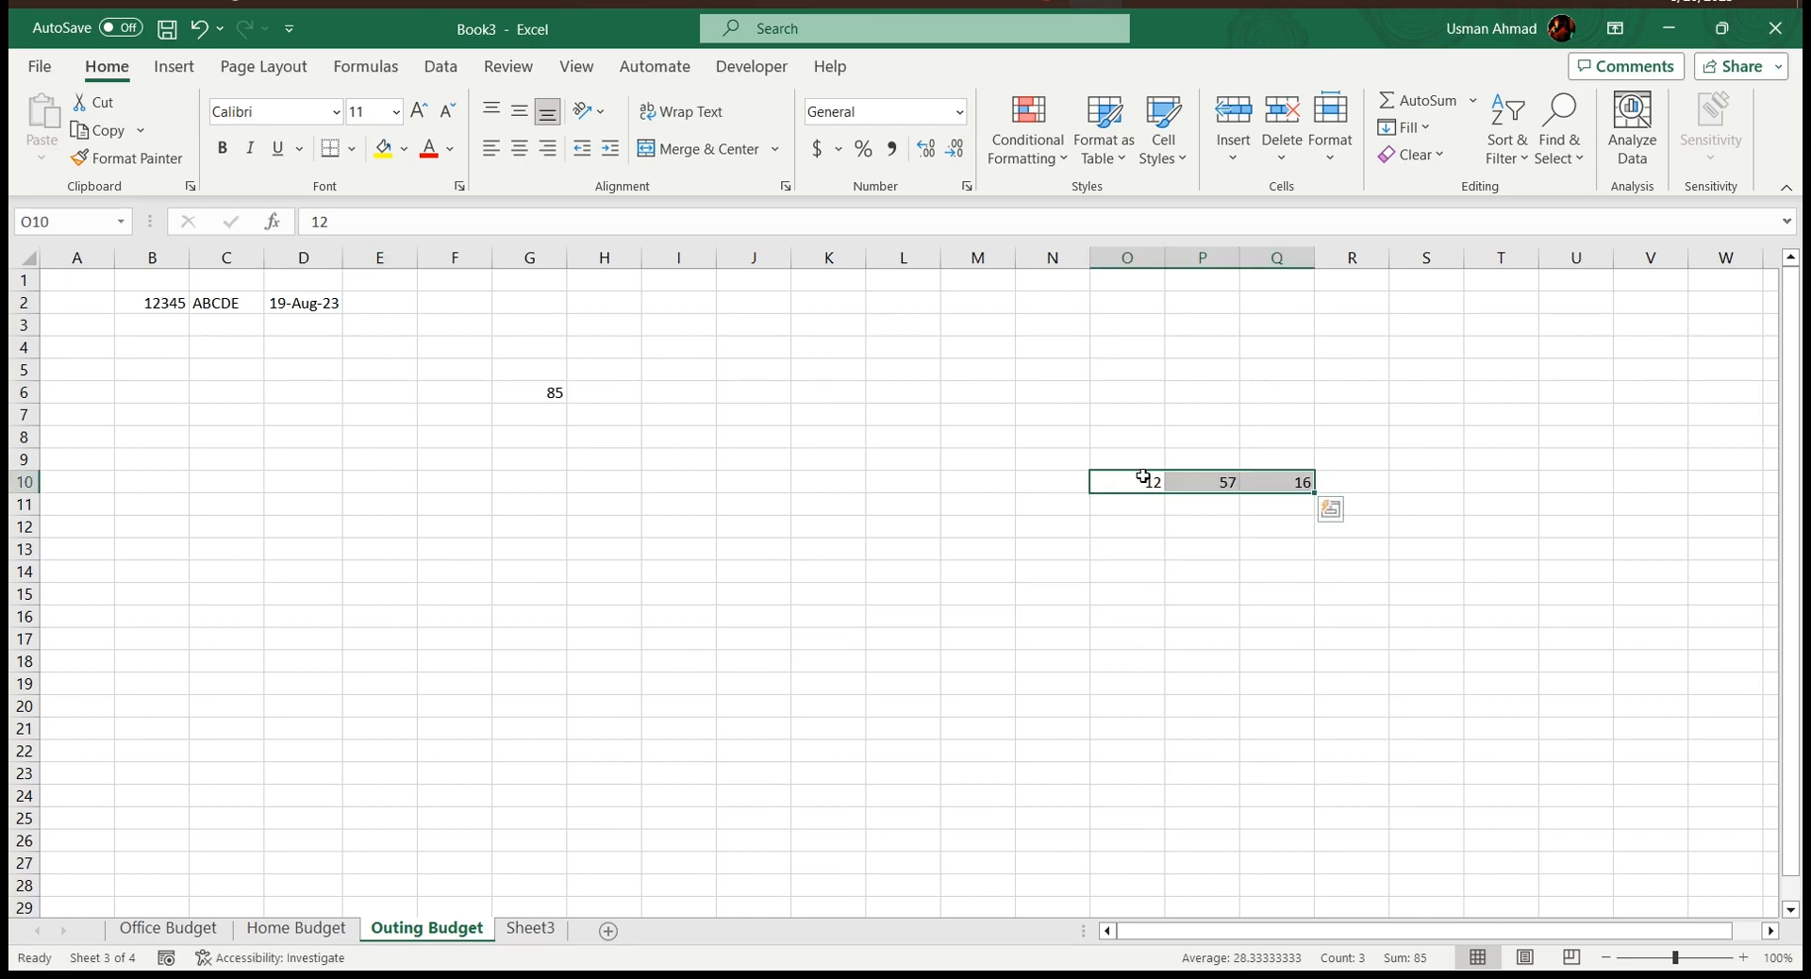
pyautogui.moveTo(1094, 478); pyautogui.dragTo(403, 487)
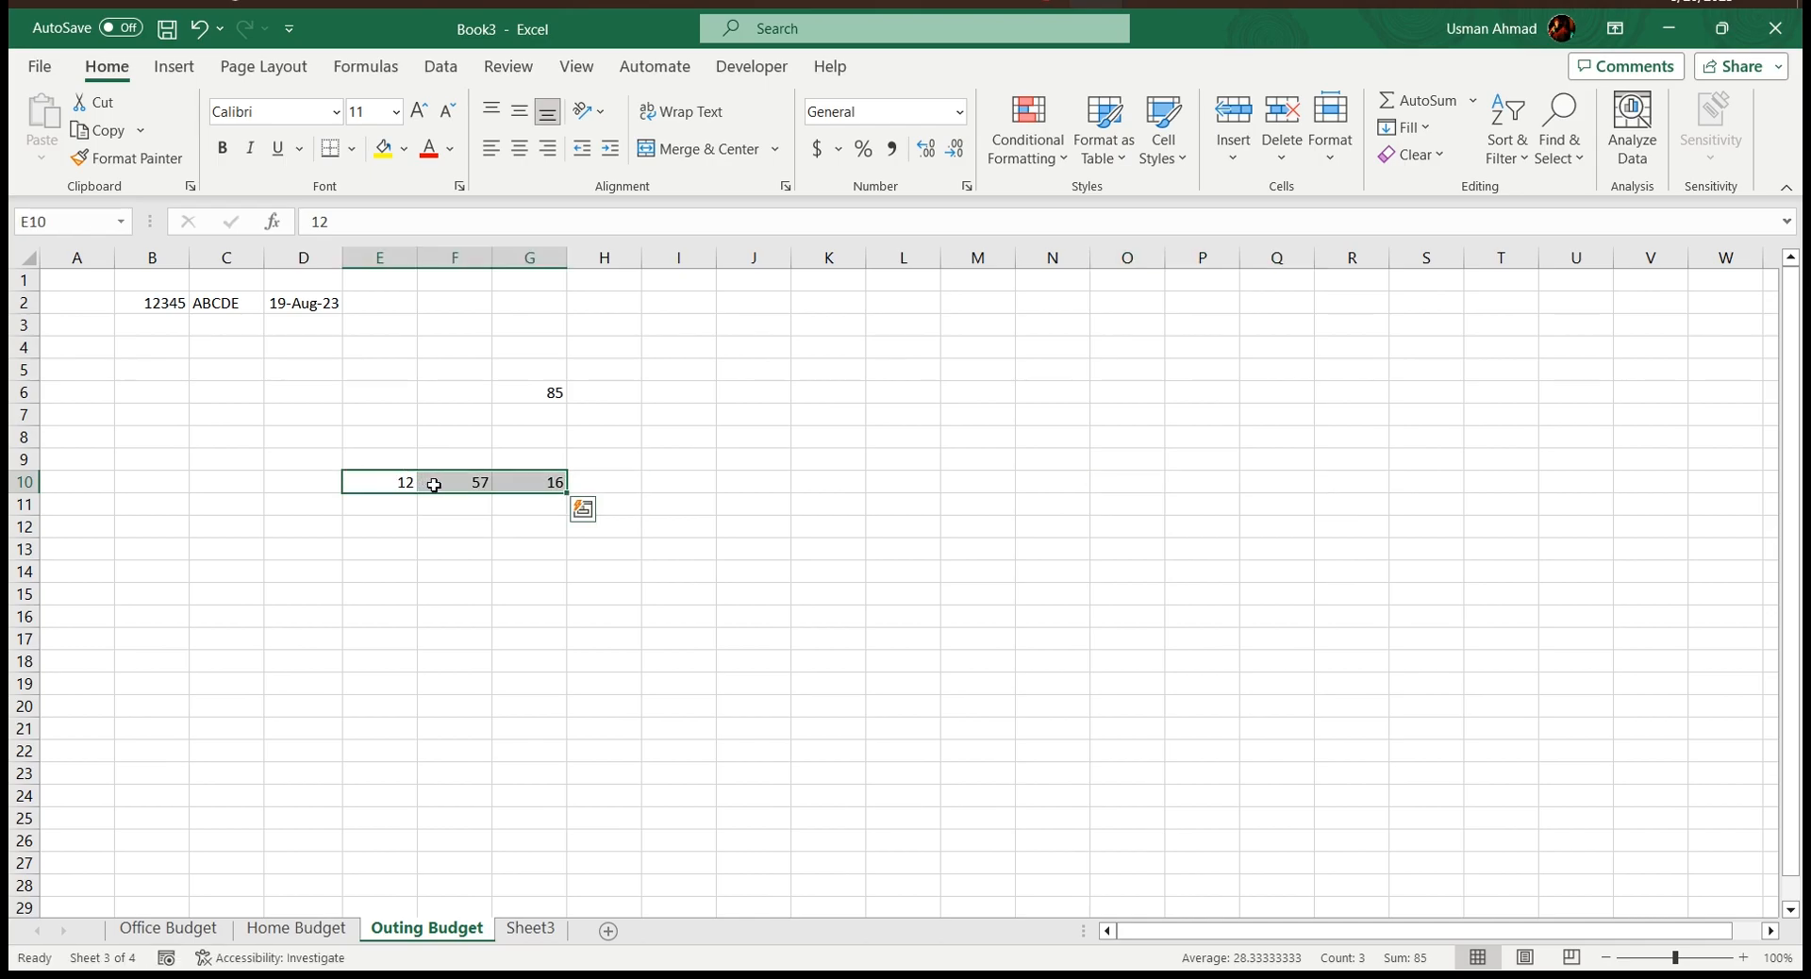
# Move the three numbers from E10:G10 down to D20:F20
pyautogui.moveTo(436, 481); pyautogui.dragTo(1201, 501)
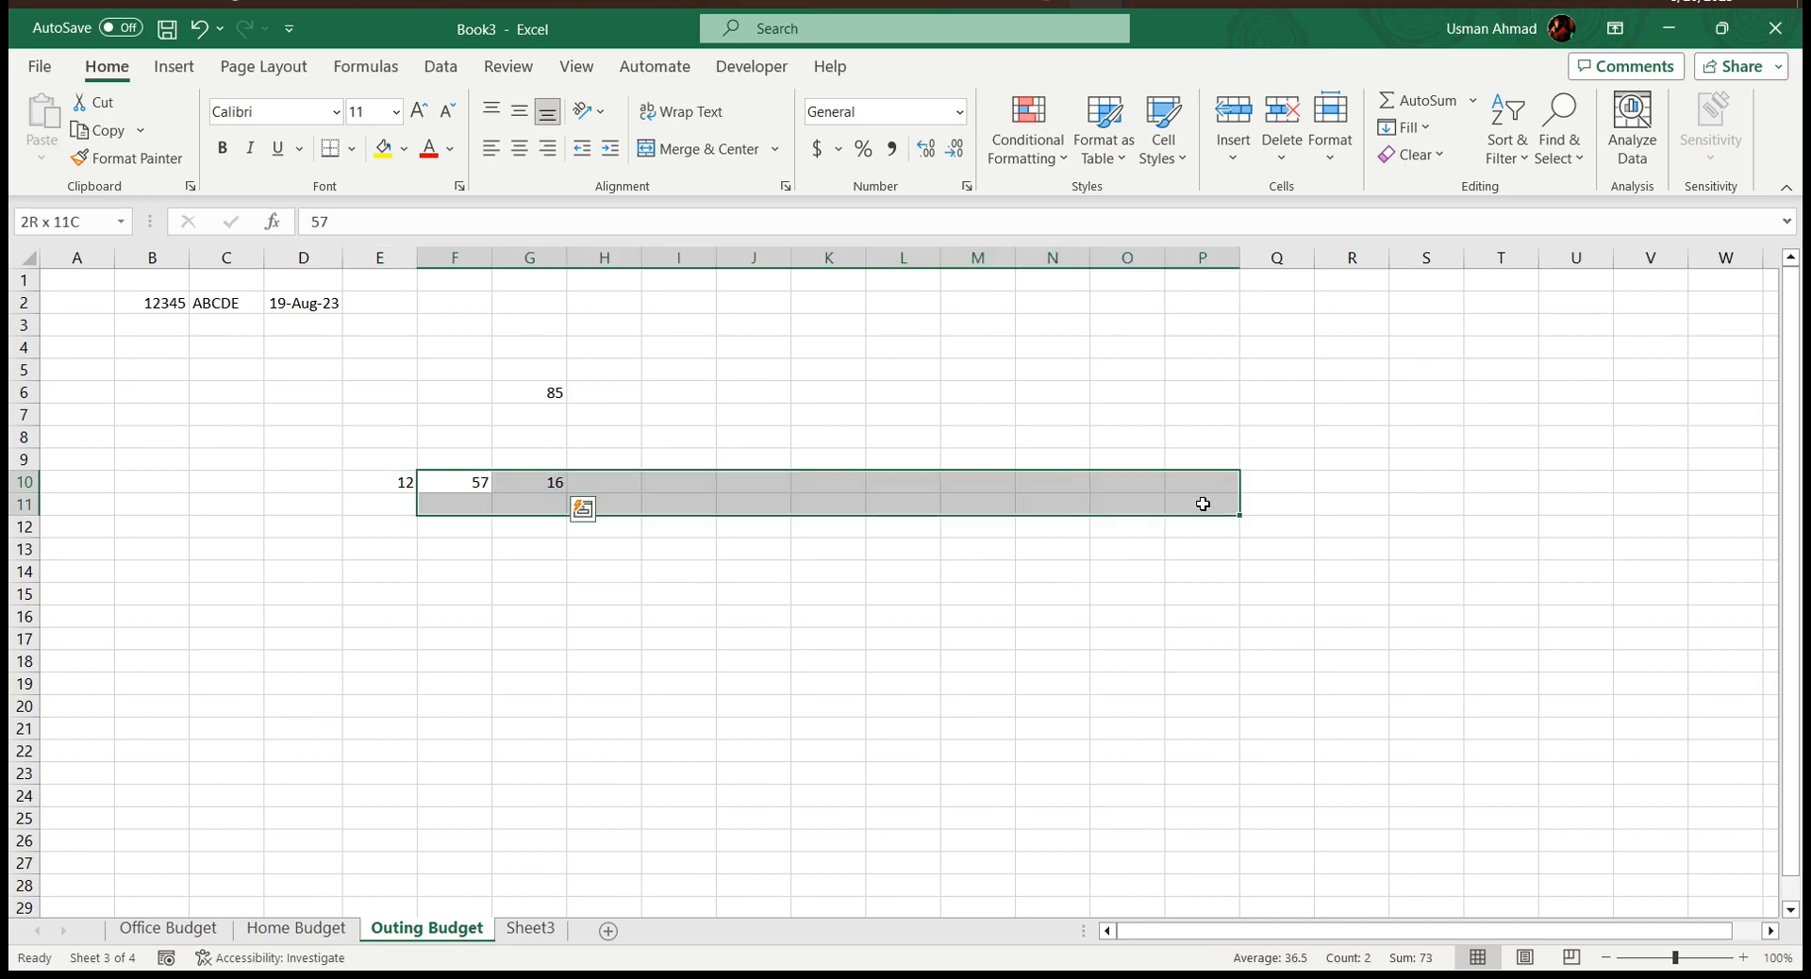
pyautogui.click(412, 466)
pyautogui.moveTo(399, 482); pyautogui.dragTo(402, 706)
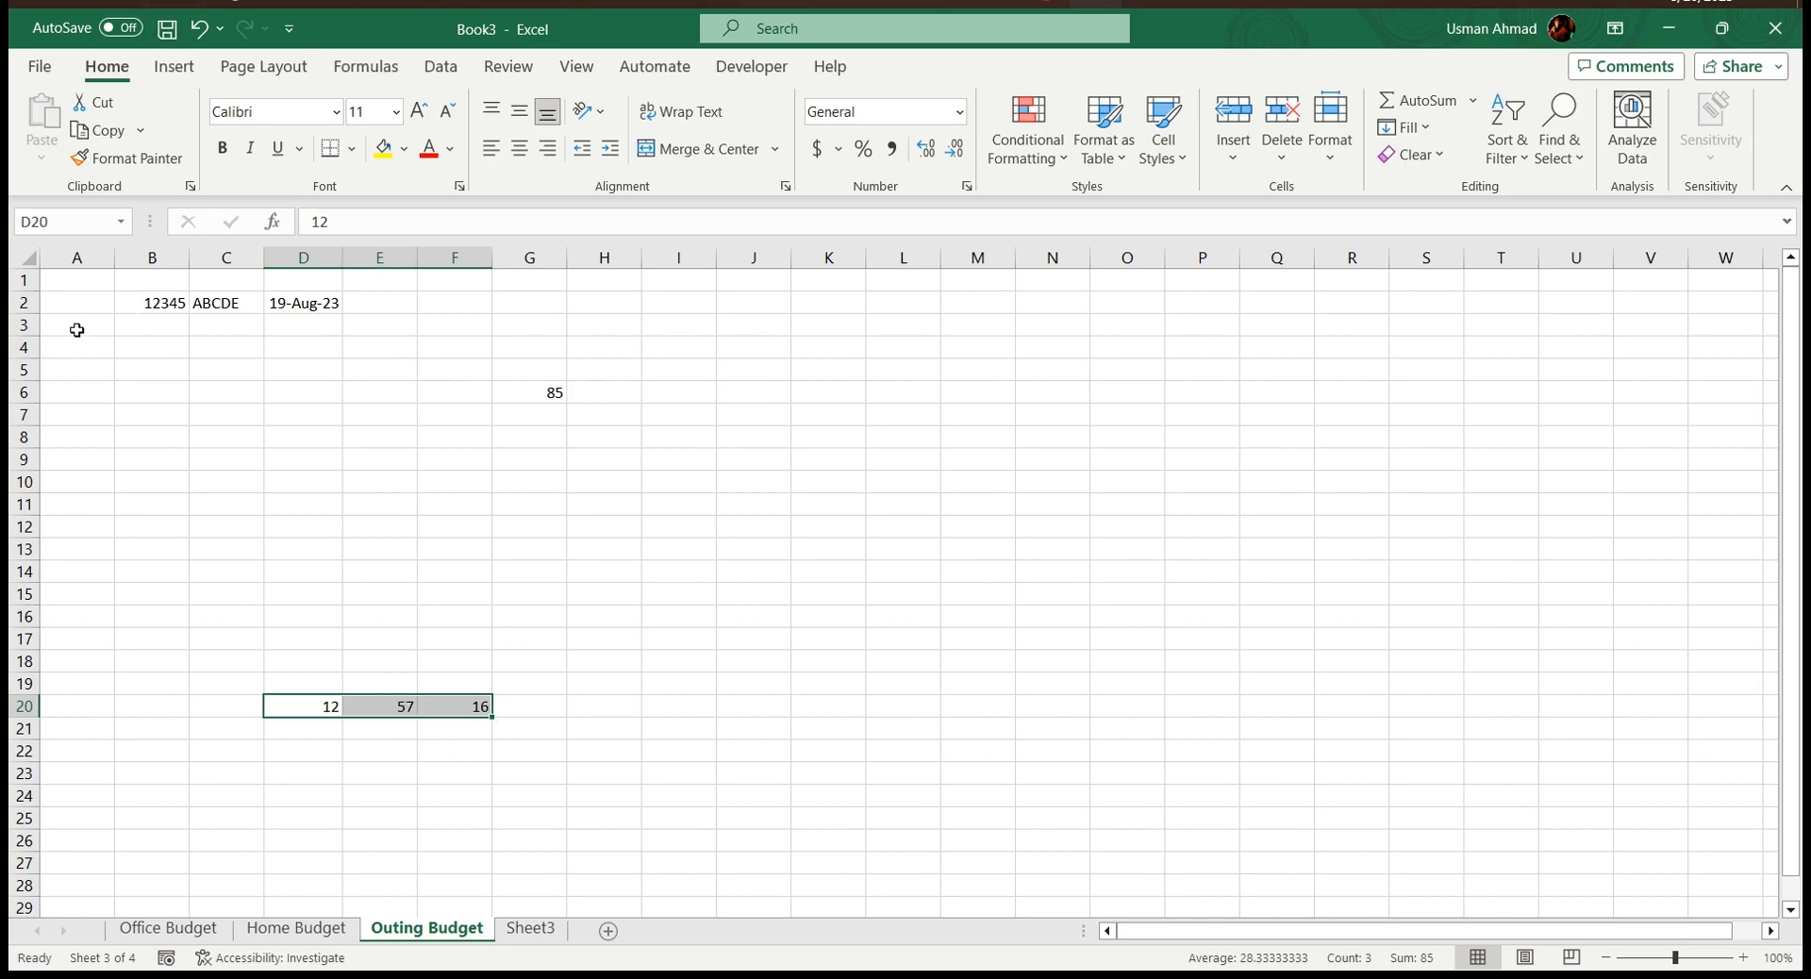
# Enter the column heading Name in cell A3, correcting its capitalization
pyautogui.click(82, 331)
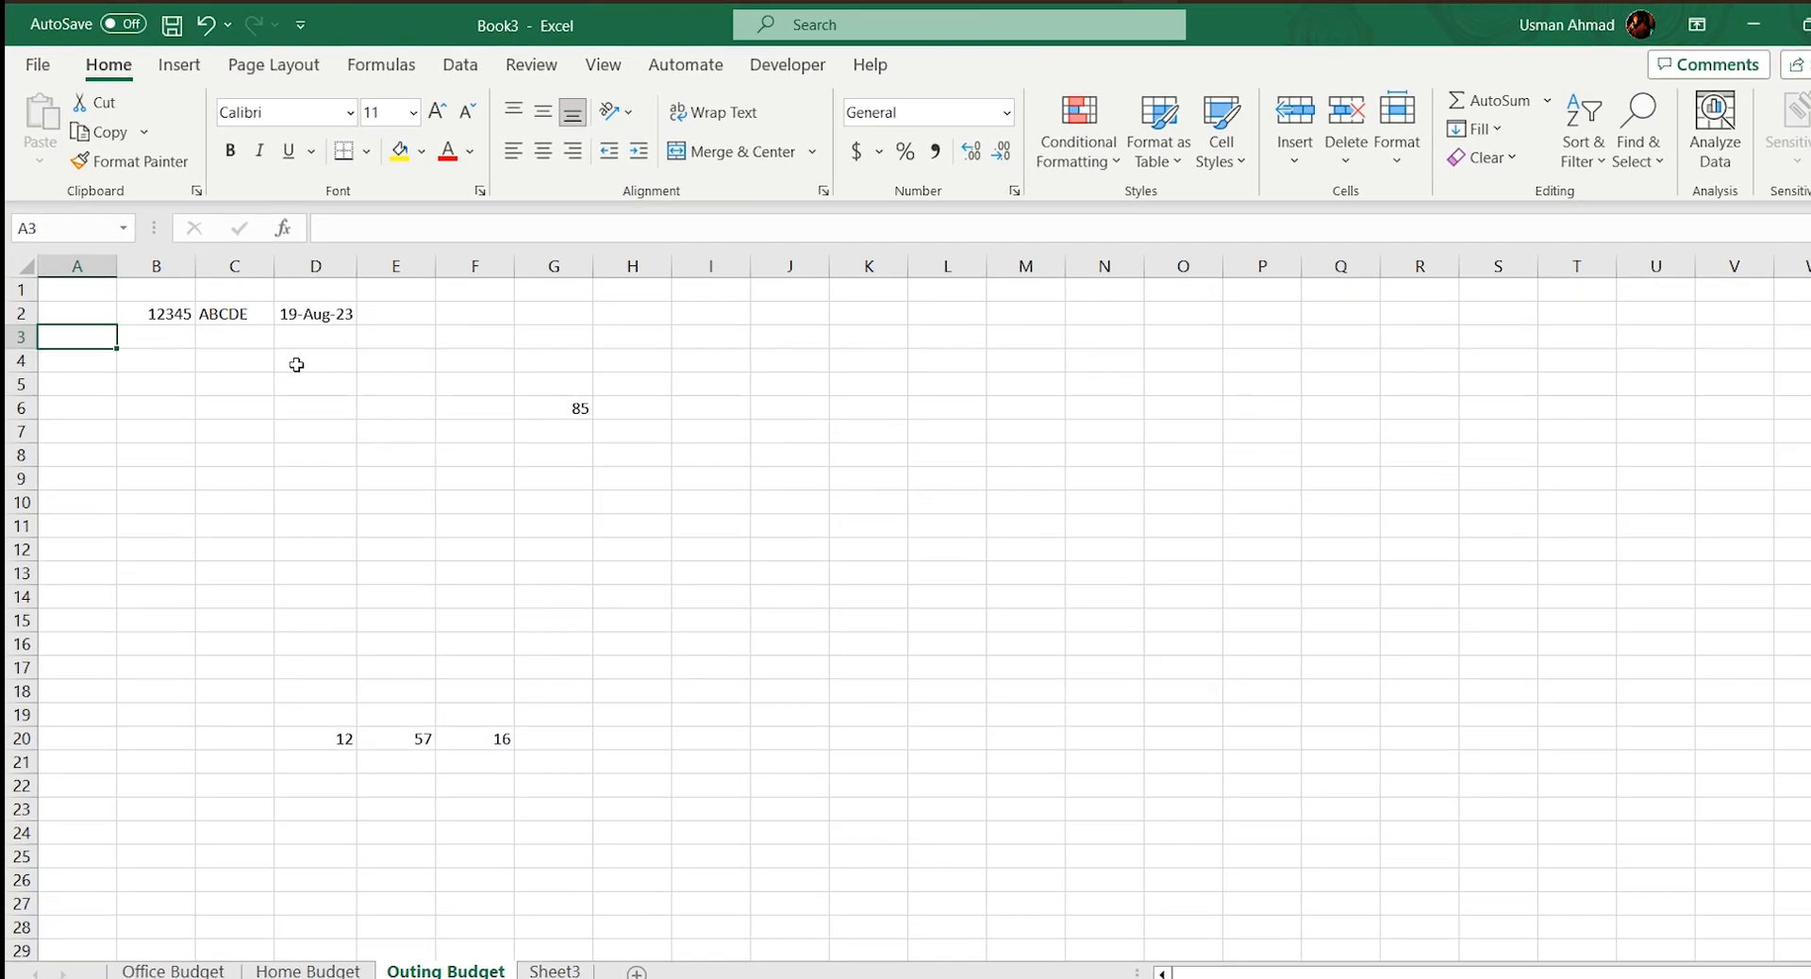
pyautogui.write('nAme')
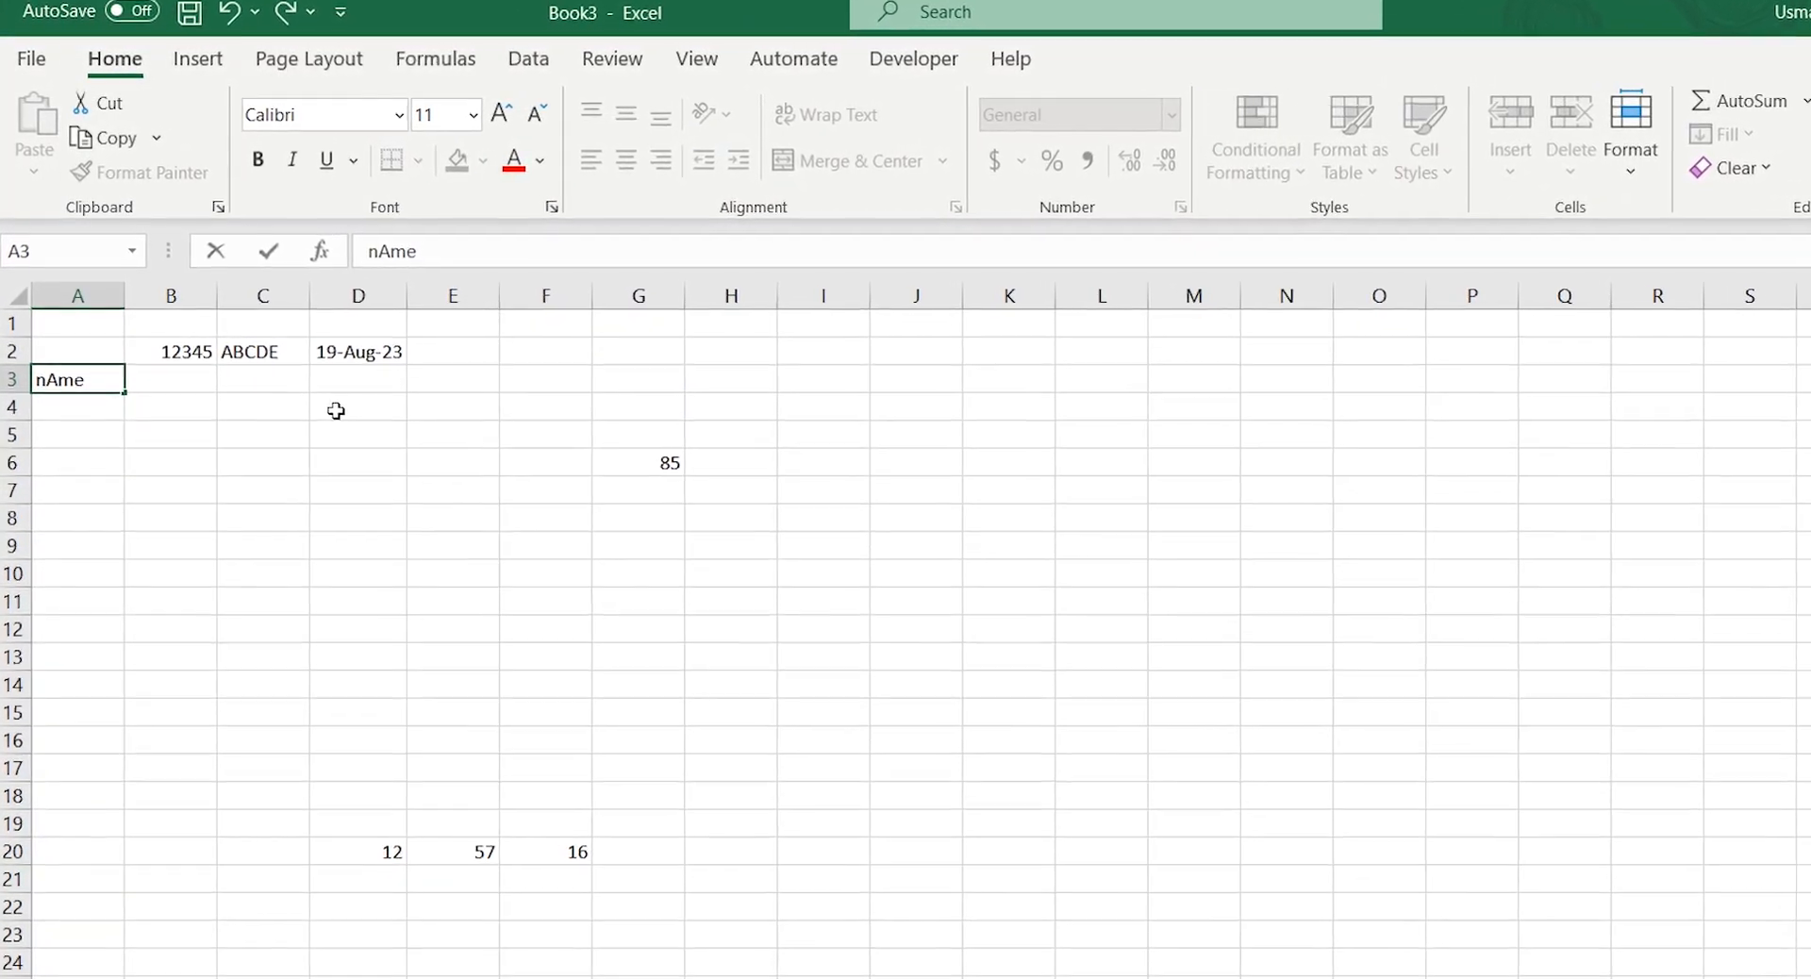
pyautogui.press('Tab')
pyautogui.press('Tab')
pyautogui.press('Left')
pyautogui.press('Left')
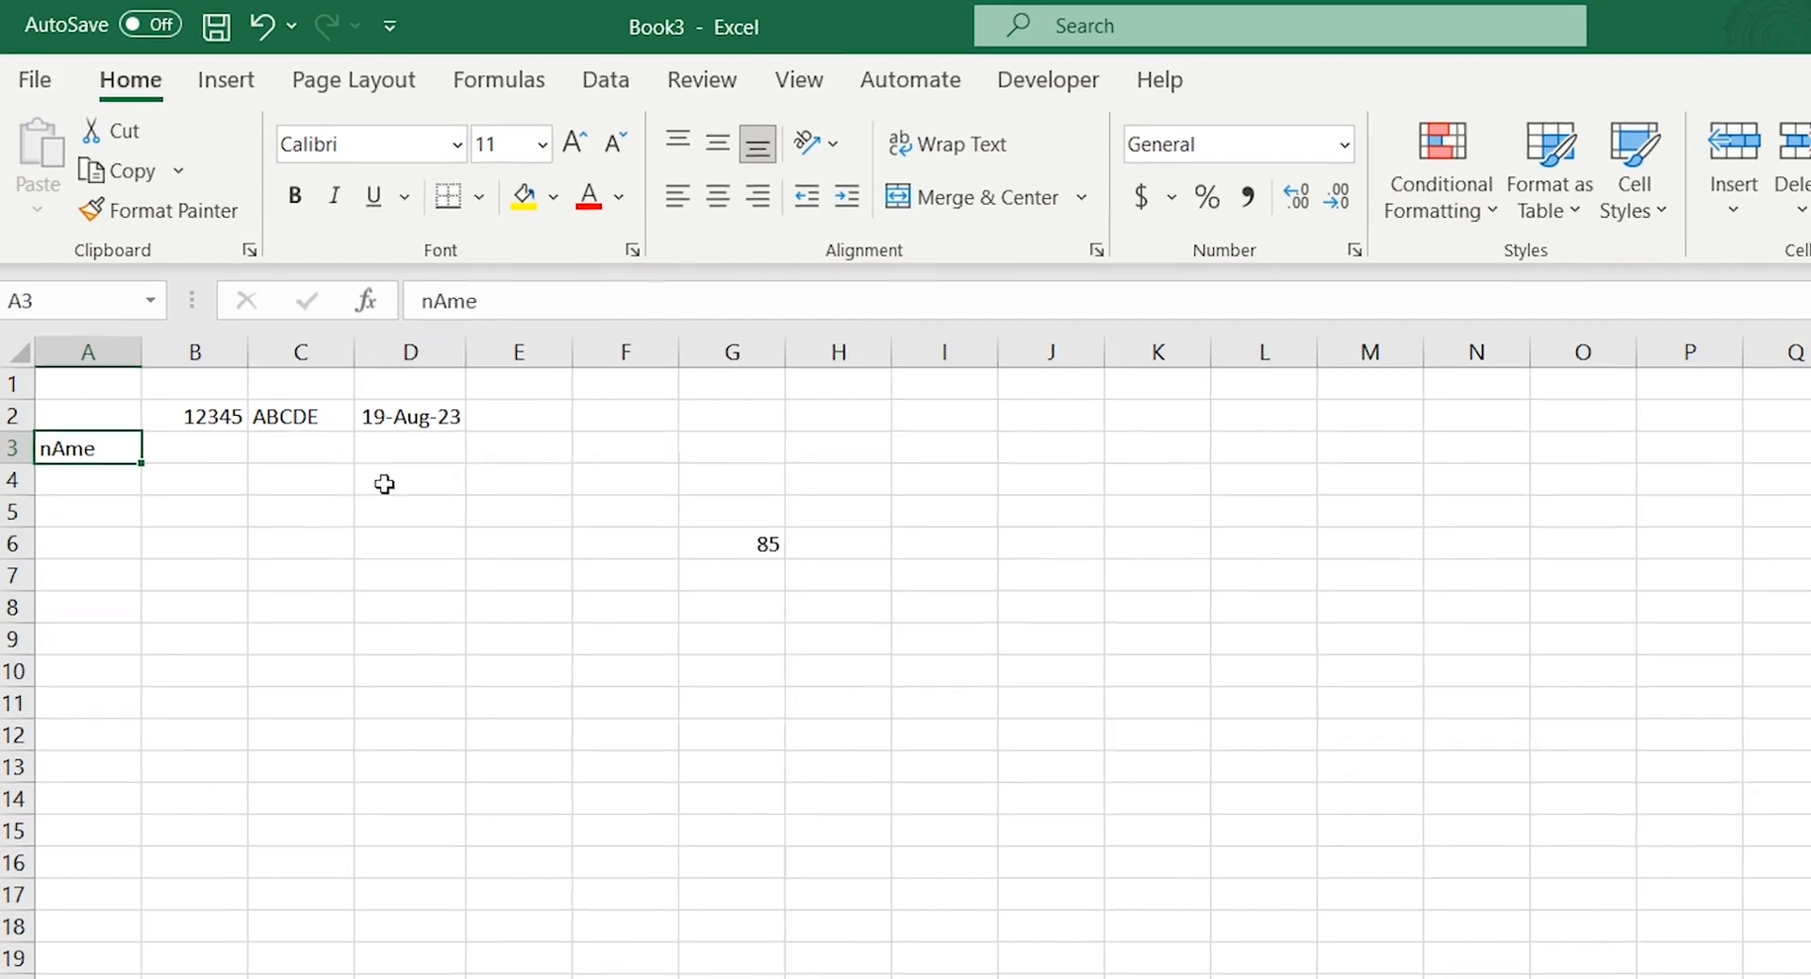
pyautogui.write('Name')
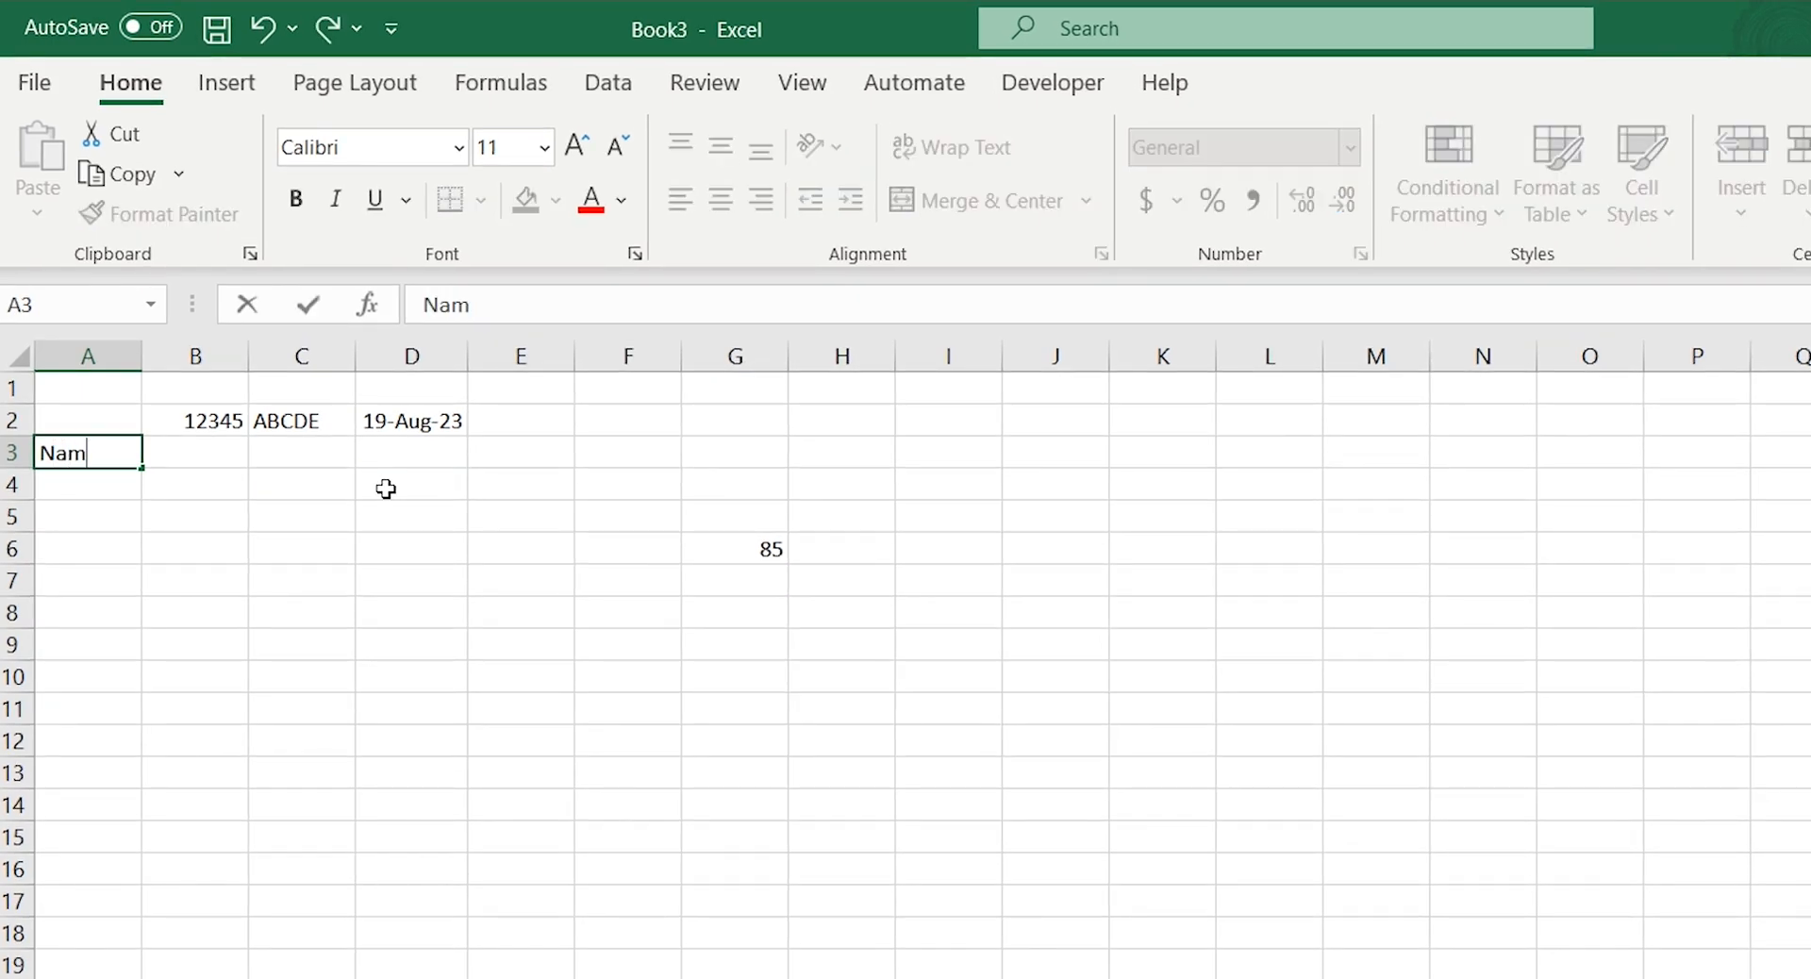
pyautogui.press('Tab')
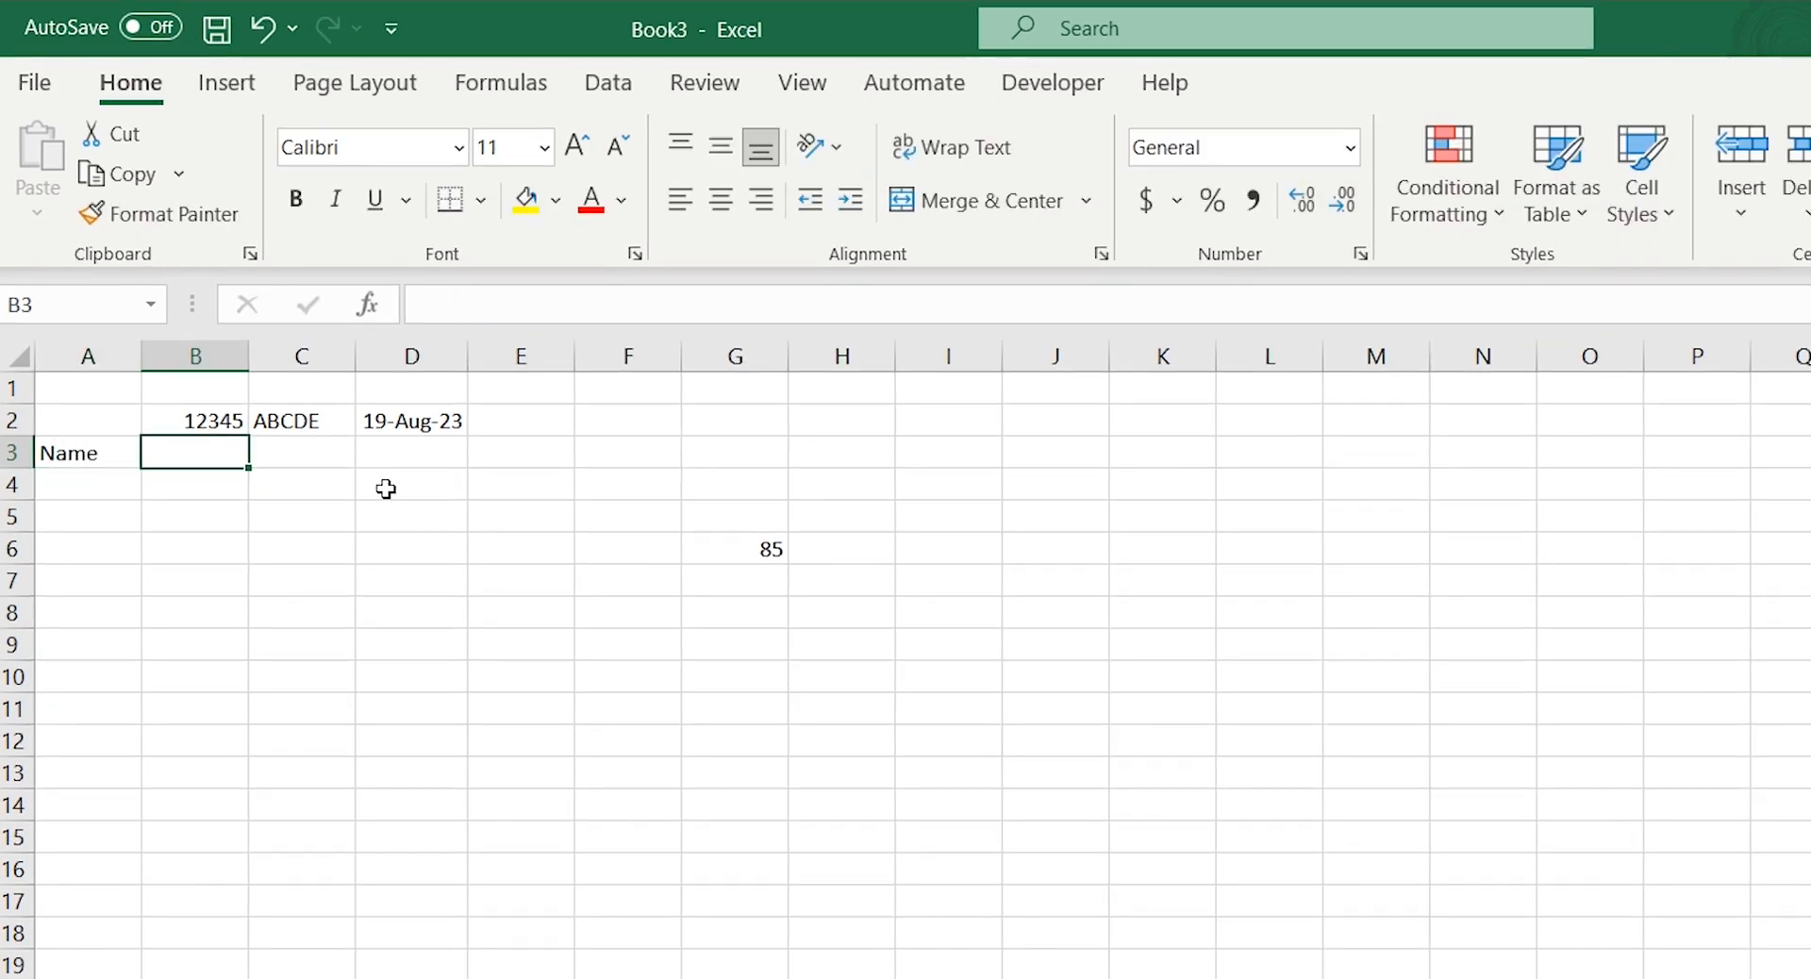
# Enter the column headings Address in cell B3 and Amount Paid in cell C3
pyautogui.write('Address')
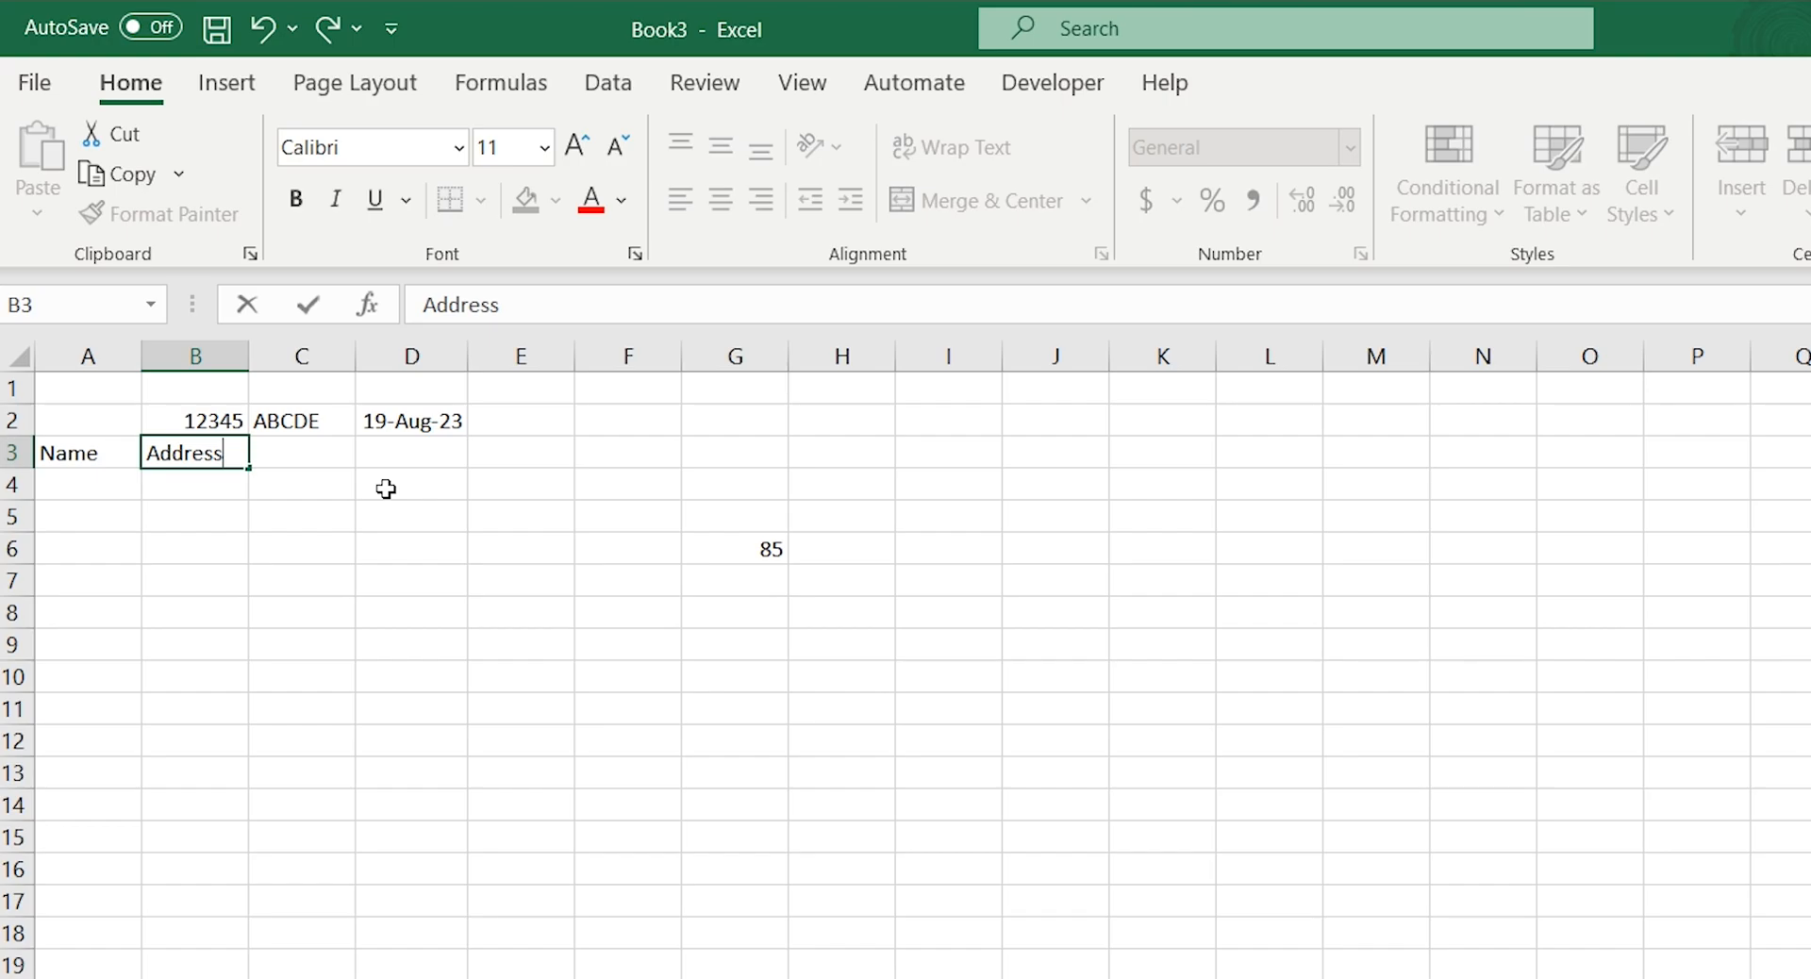
pyautogui.press('Tab')
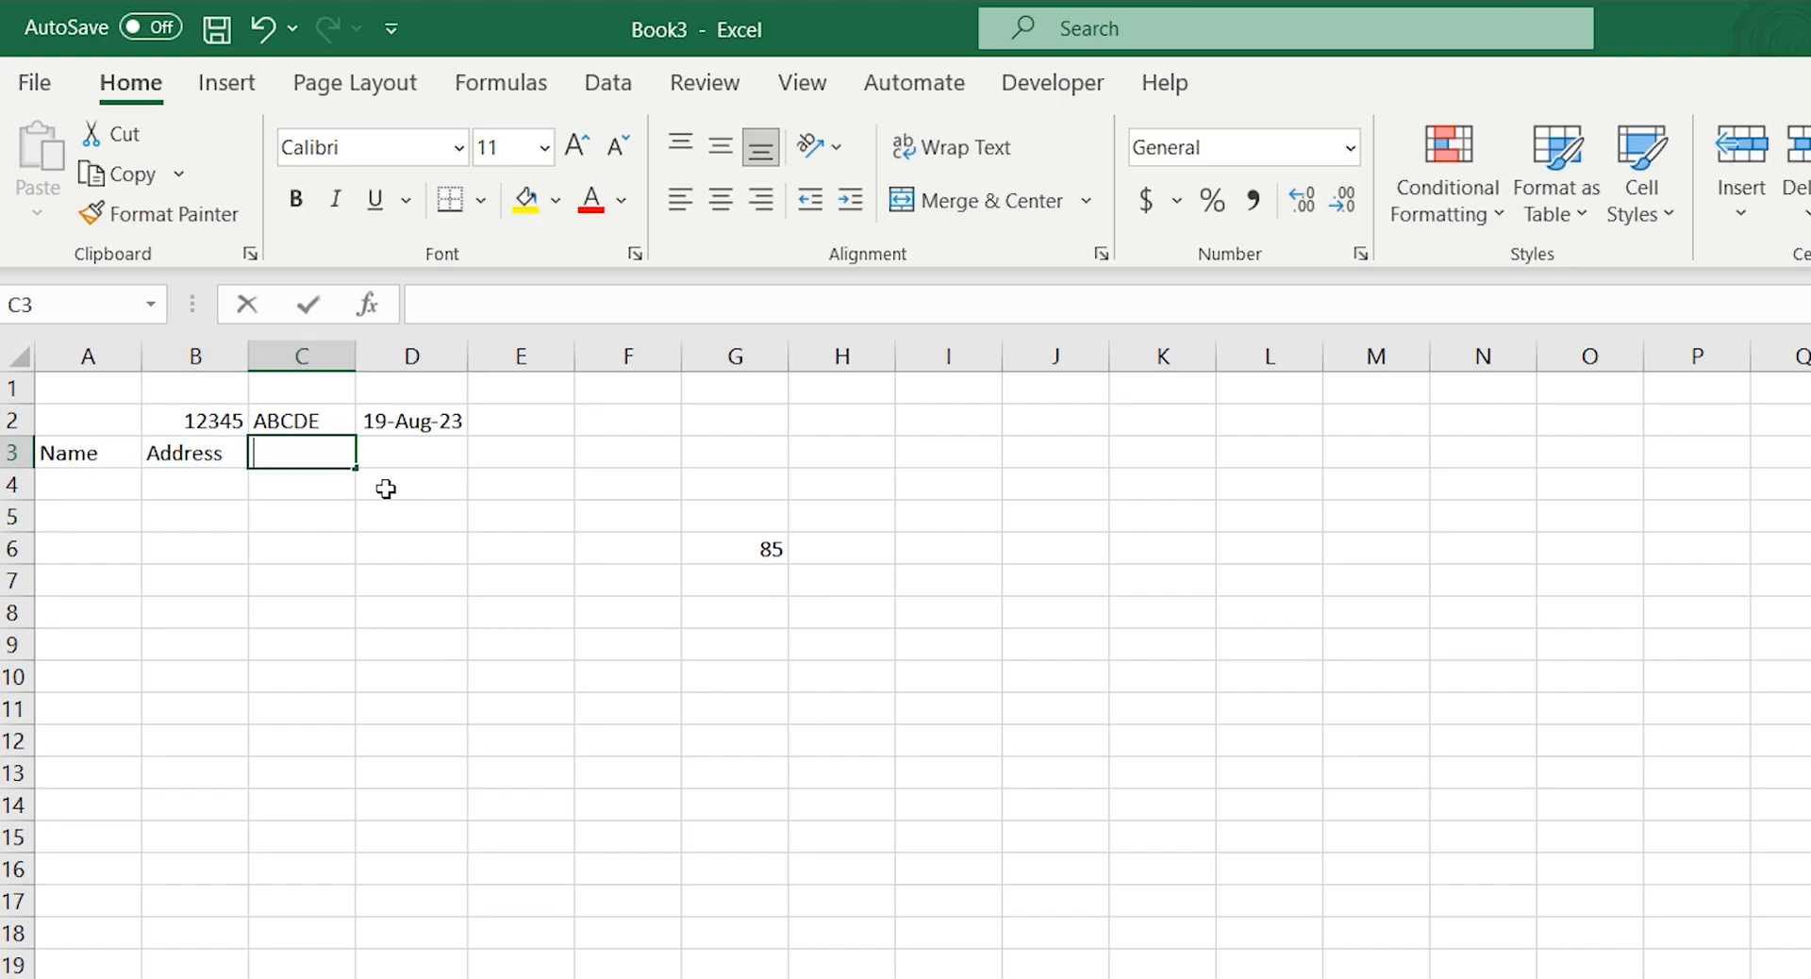
pyautogui.write('Amount Paid')
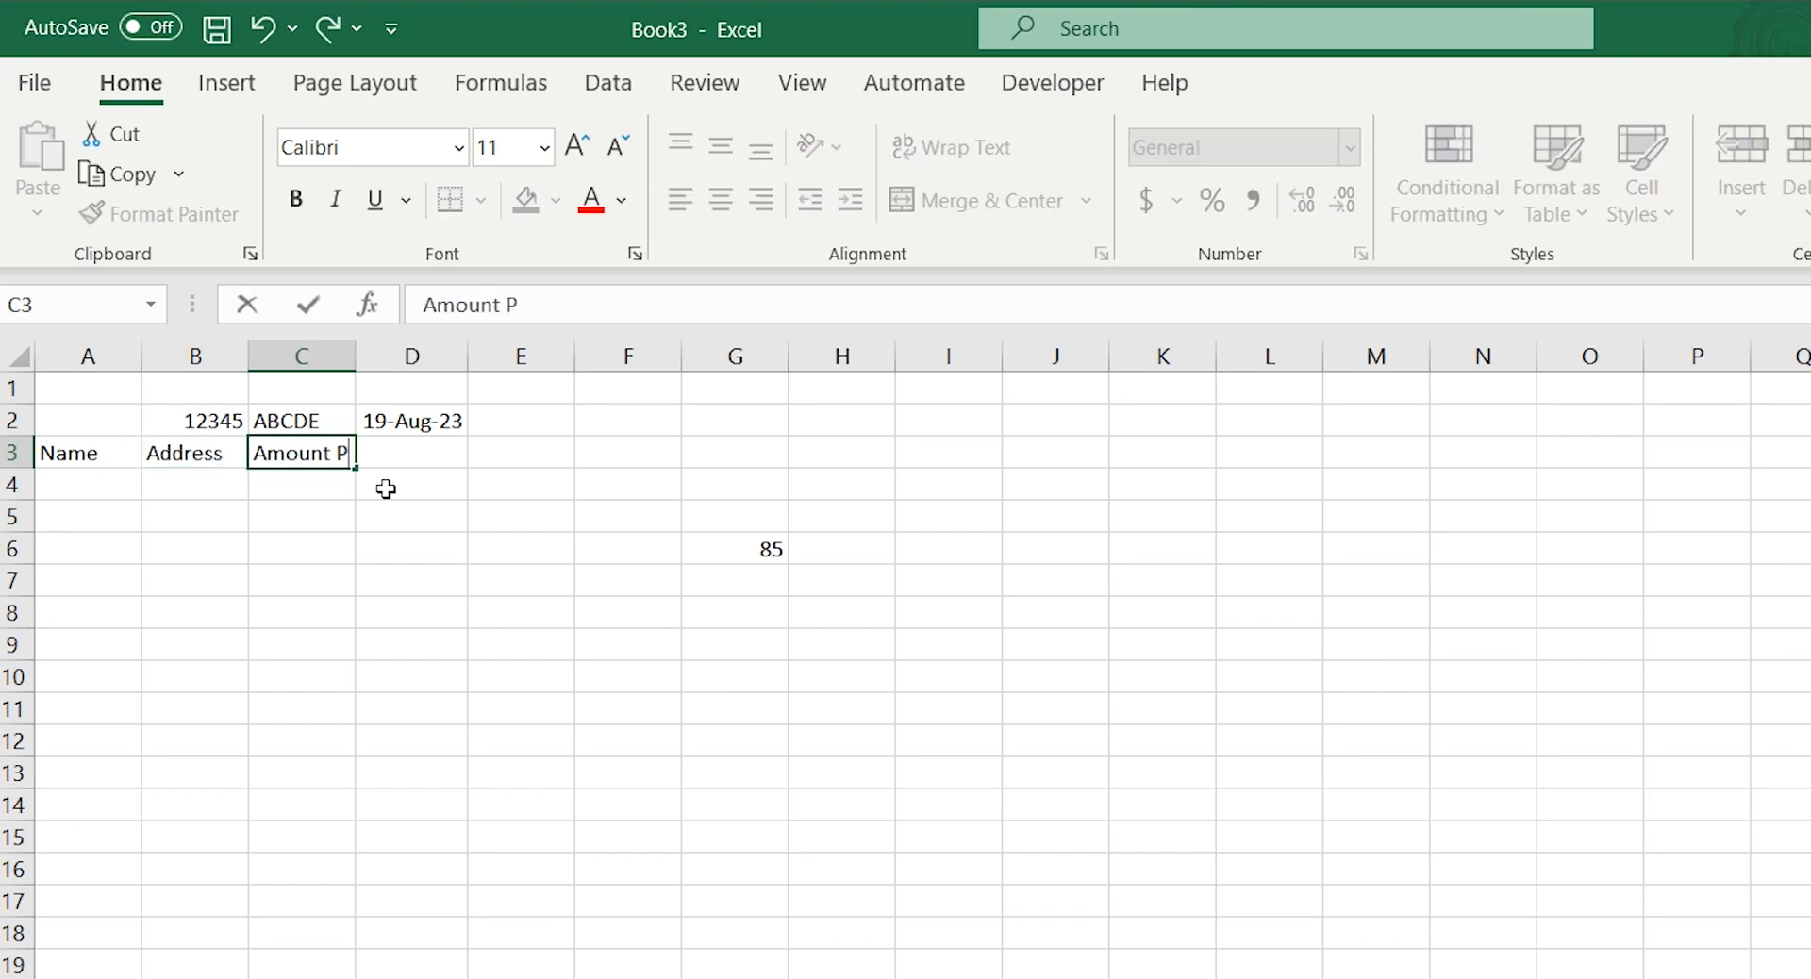
pyautogui.press('Tab')
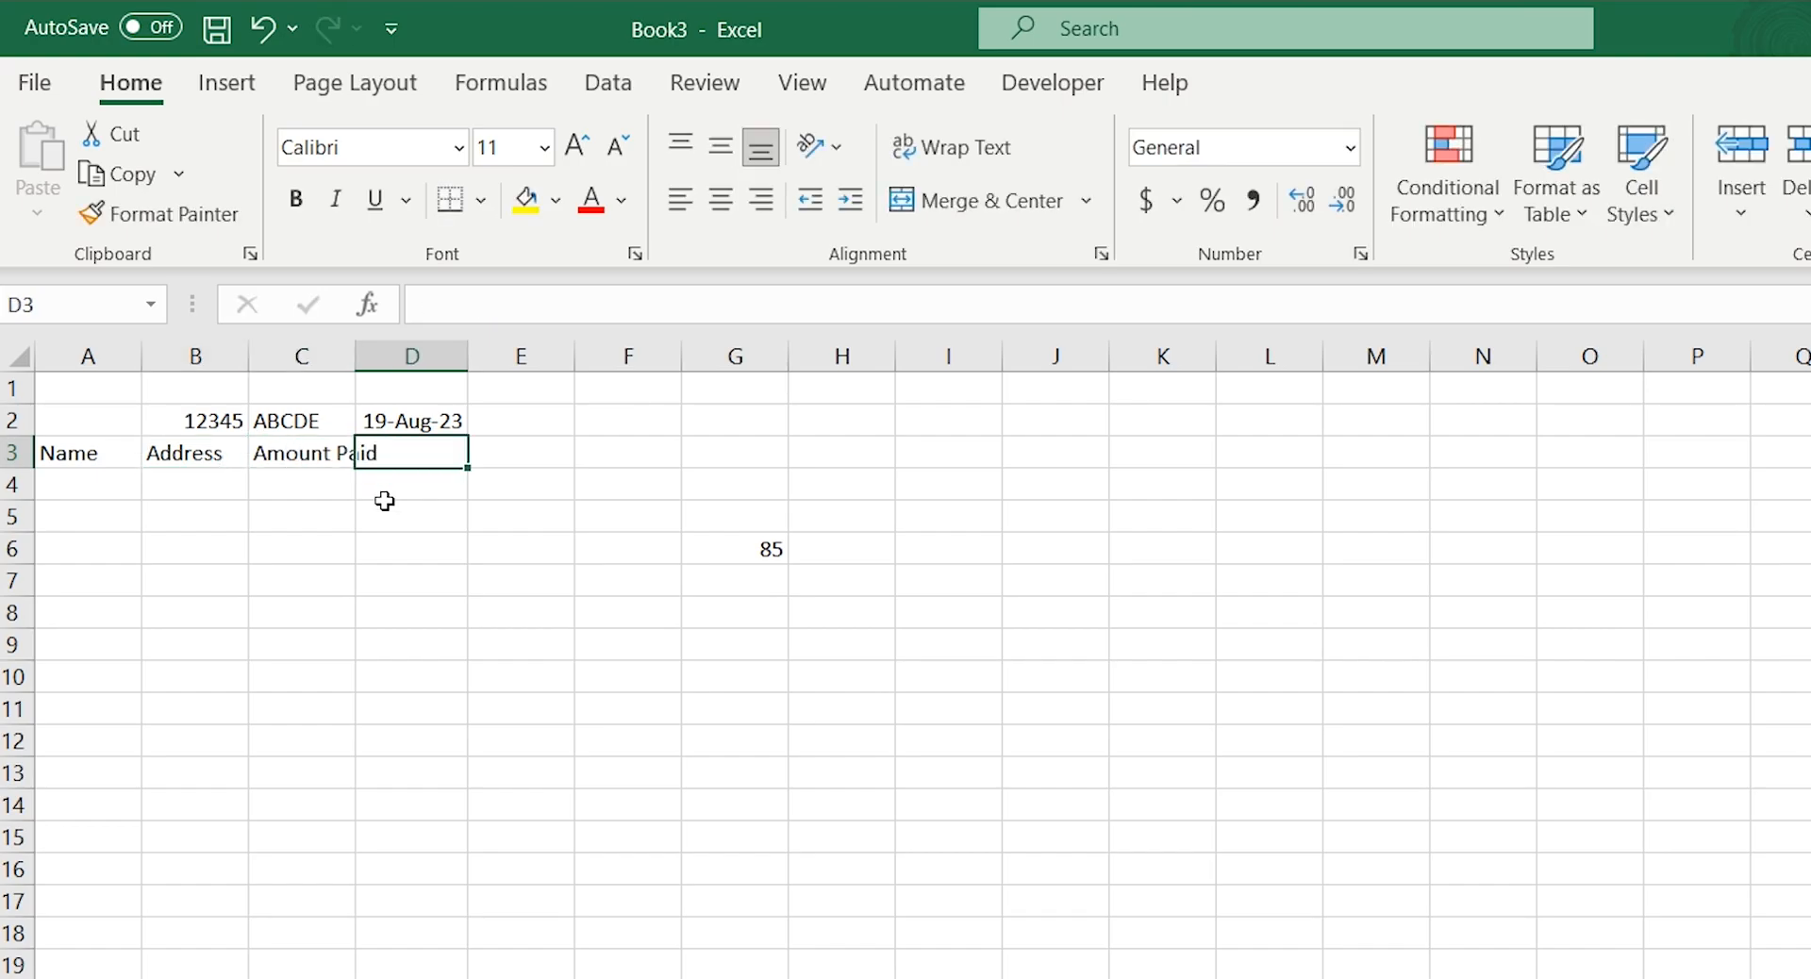
# Fit column C's width to the Amount Paid heading and enter the heading Date in cell D3
pyautogui.moveTo(355, 355); pyautogui.dragTo(1014, 564)
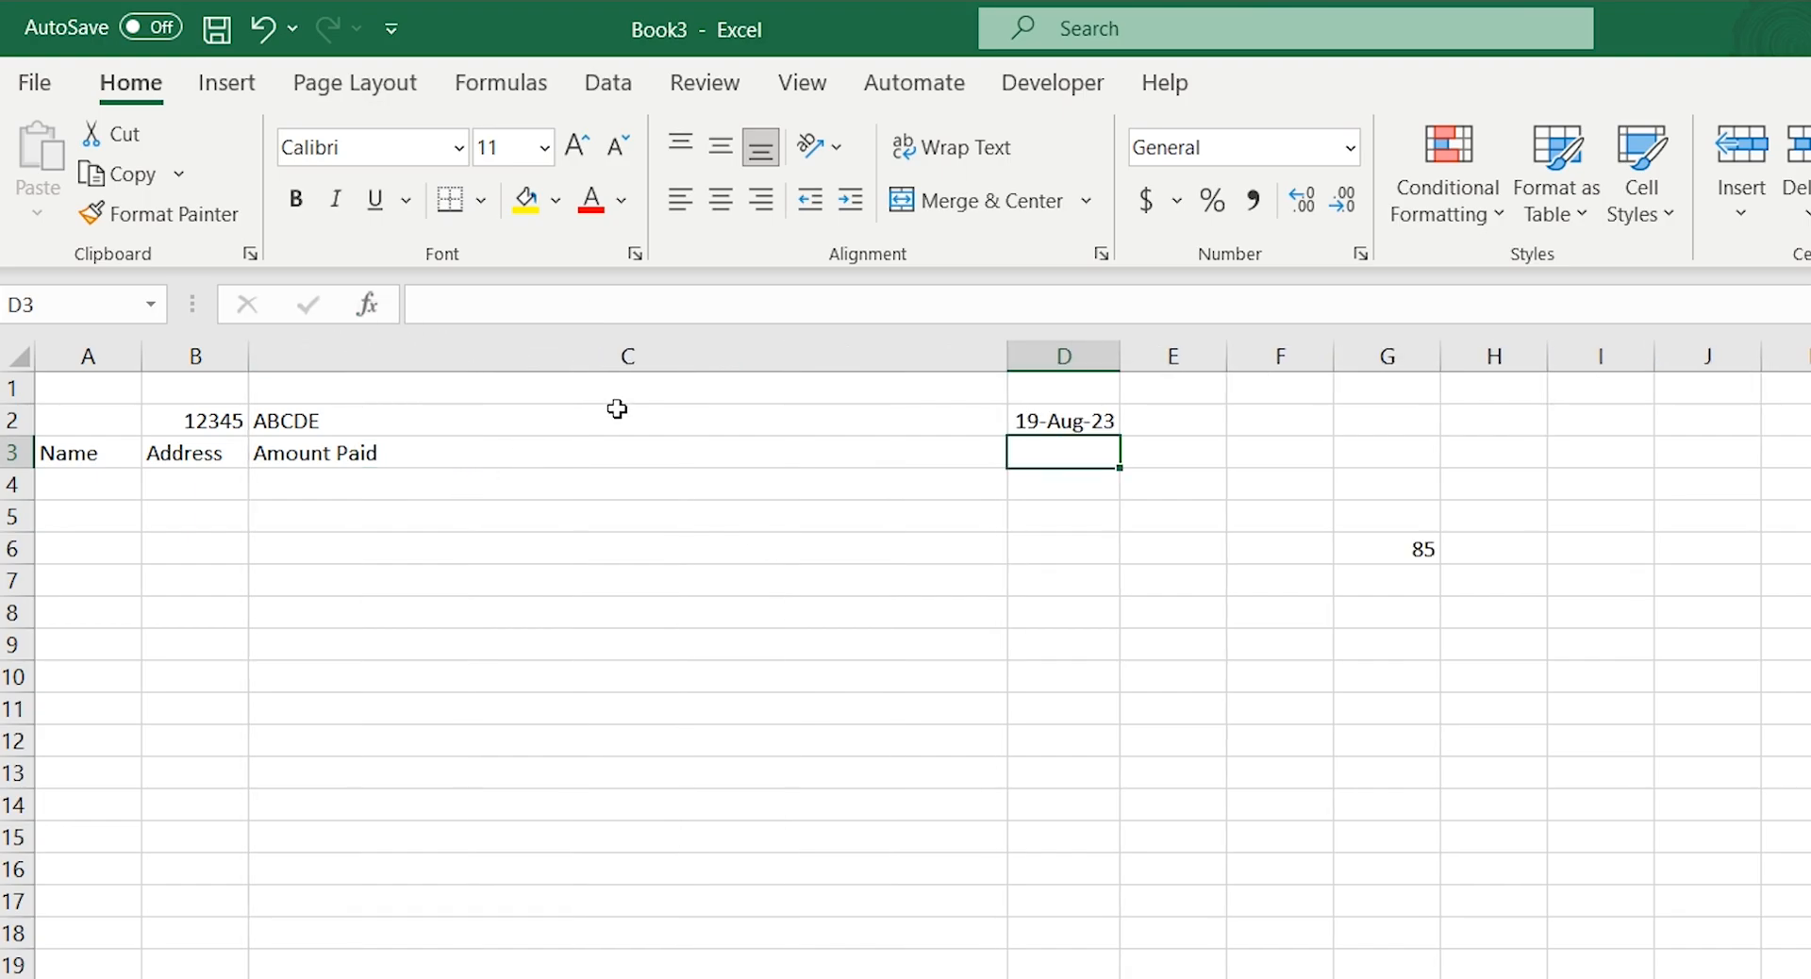
pyautogui.doubleClick(993, 356)
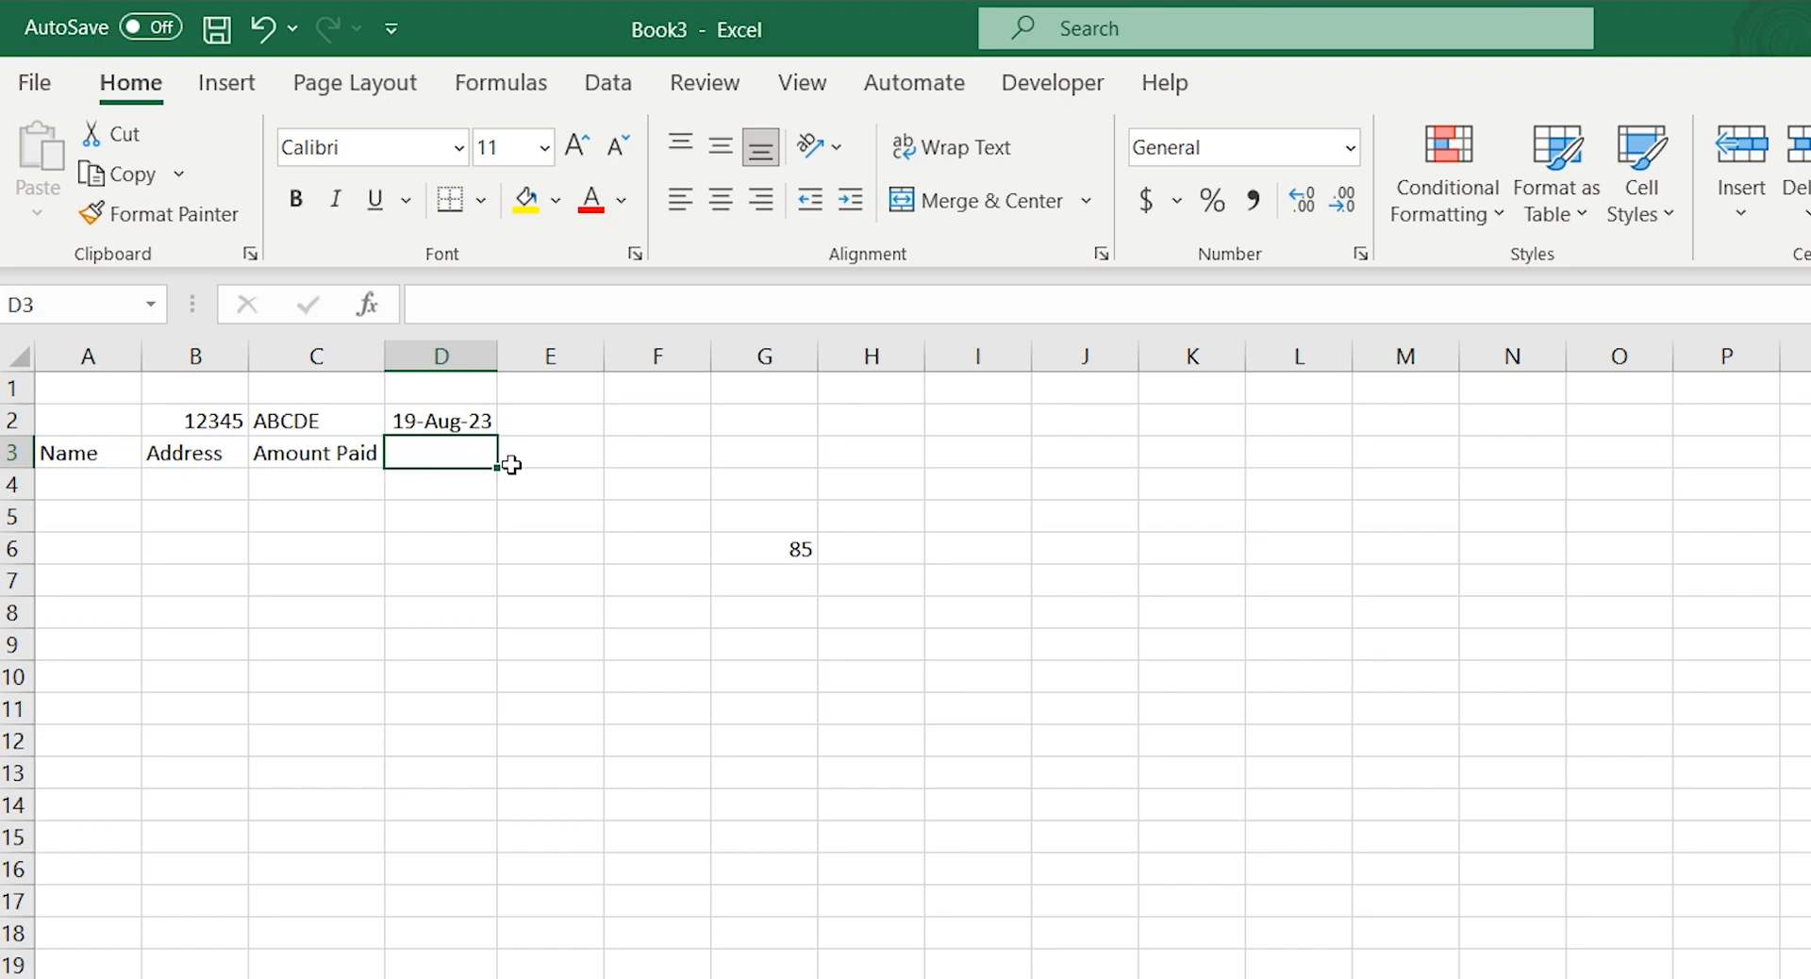
pyautogui.write('Date')
pyautogui.press('Tab')
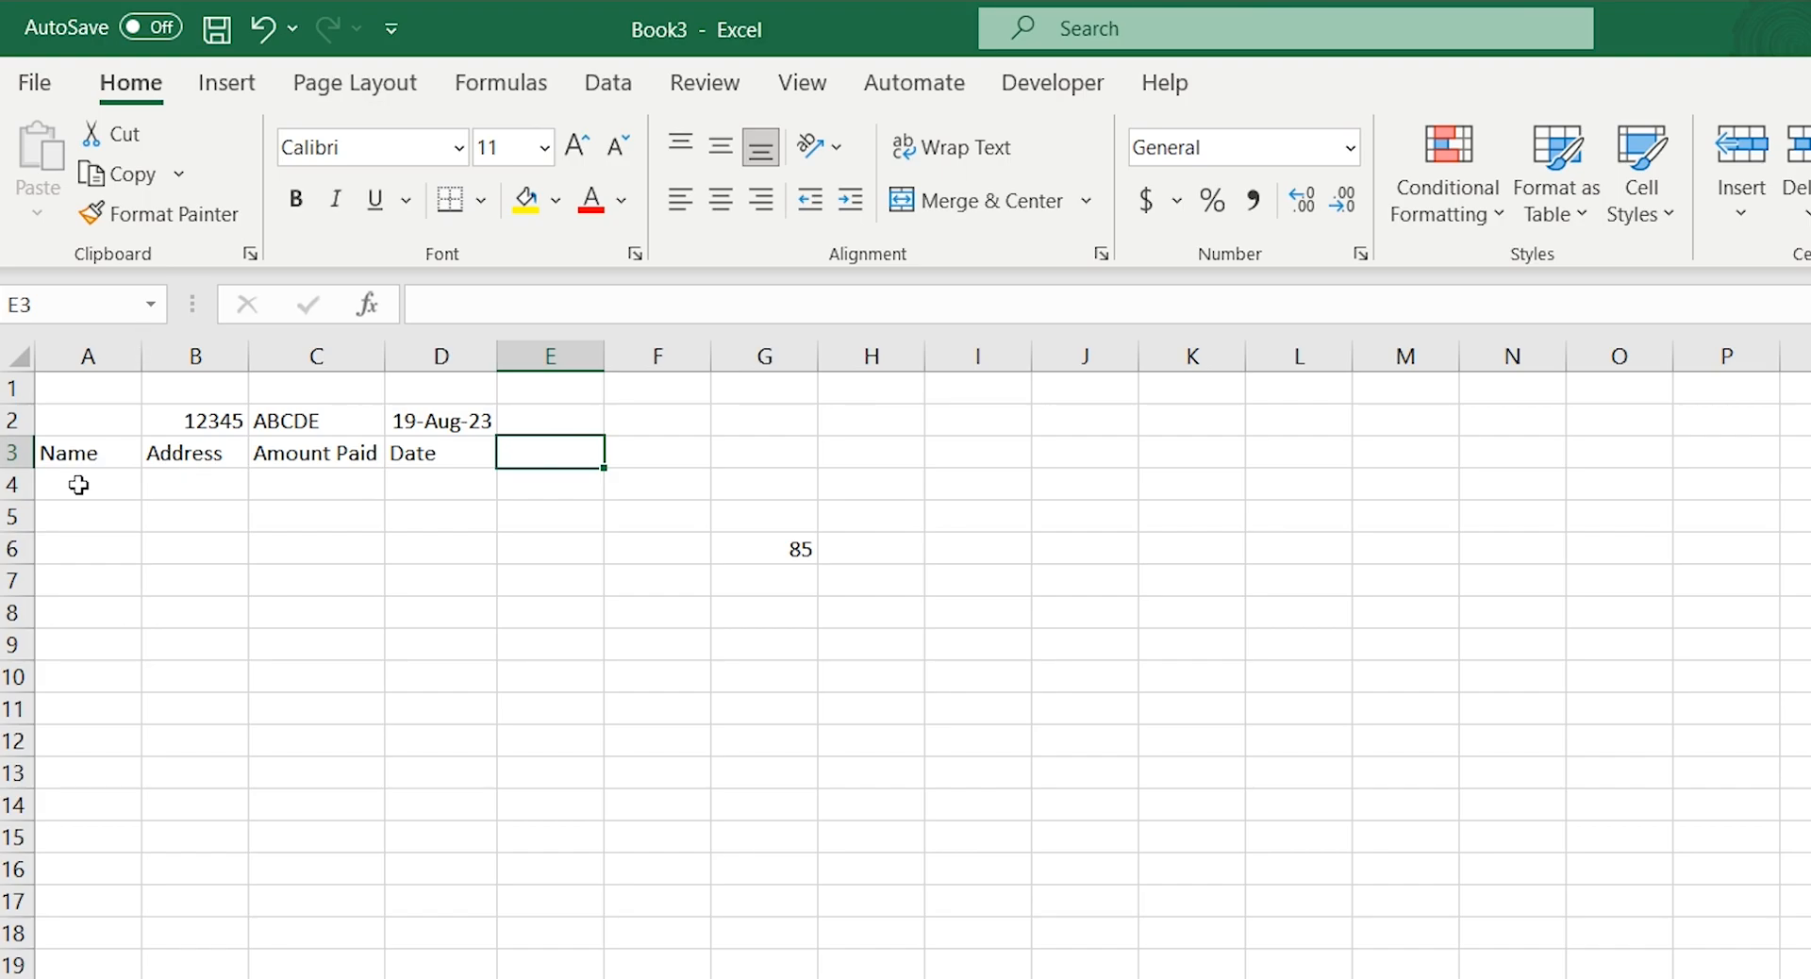
# Fill the heading cells A3:D3 with standard yellow and make their text bold
pyautogui.moveTo(87, 451); pyautogui.dragTo(408, 458)
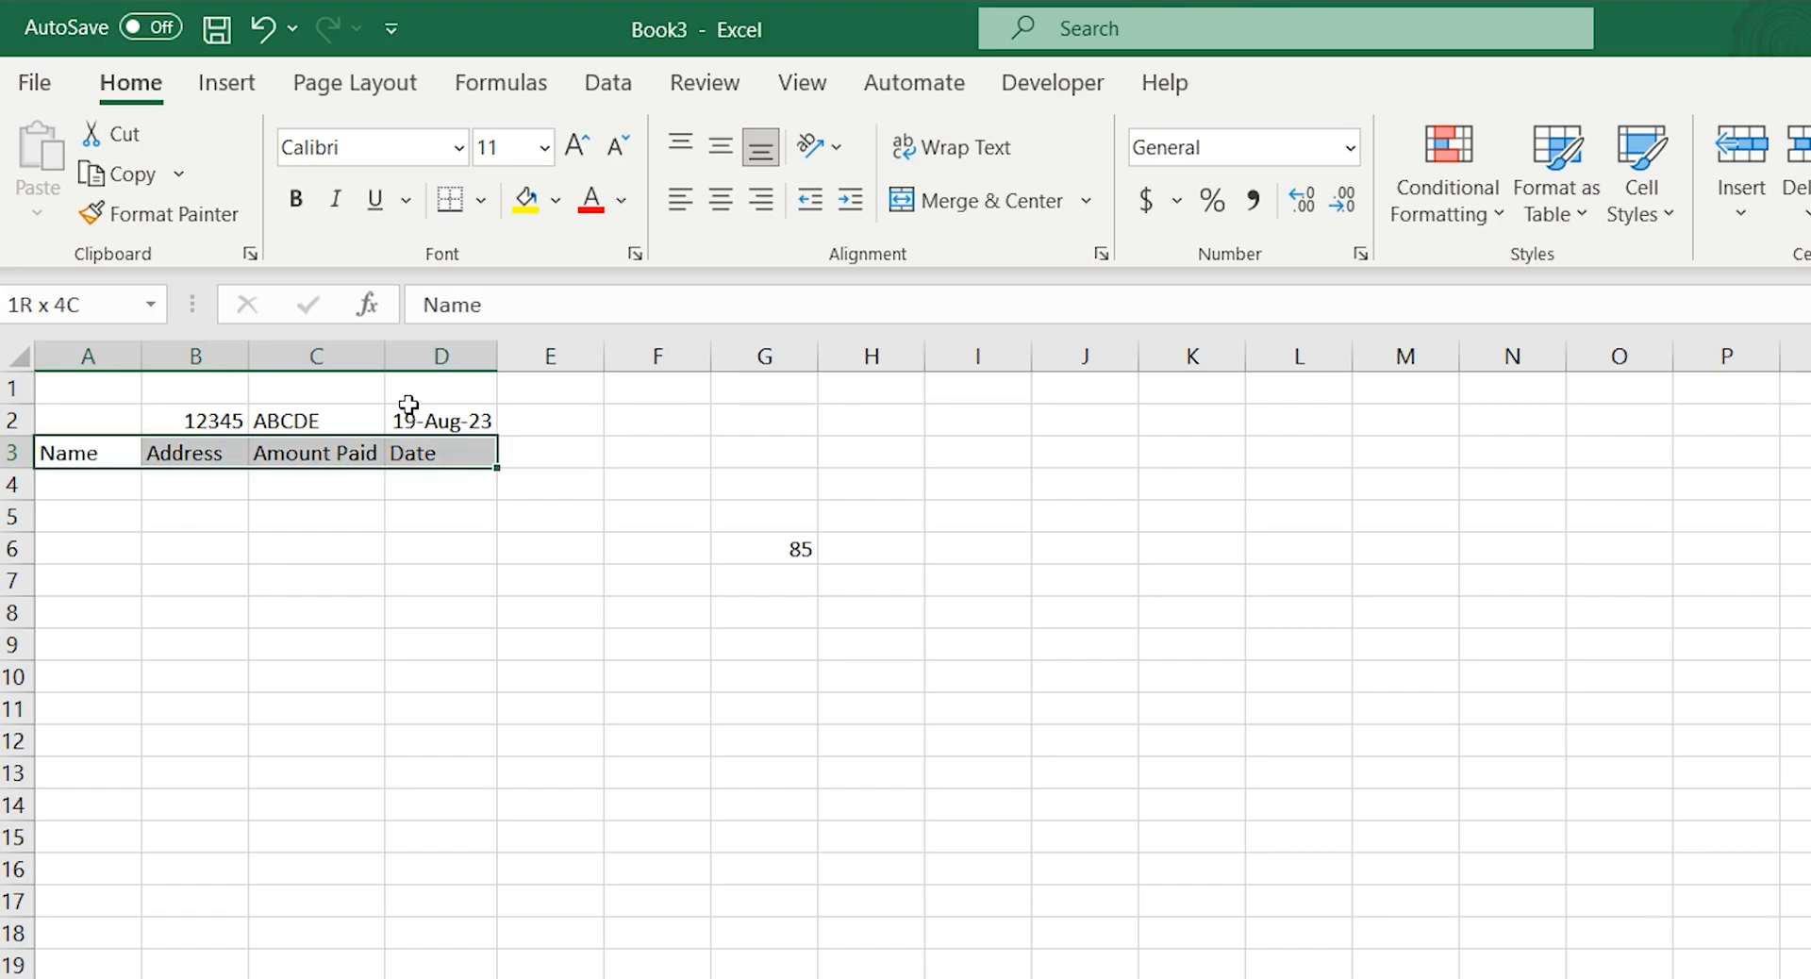
pyautogui.click(557, 205)
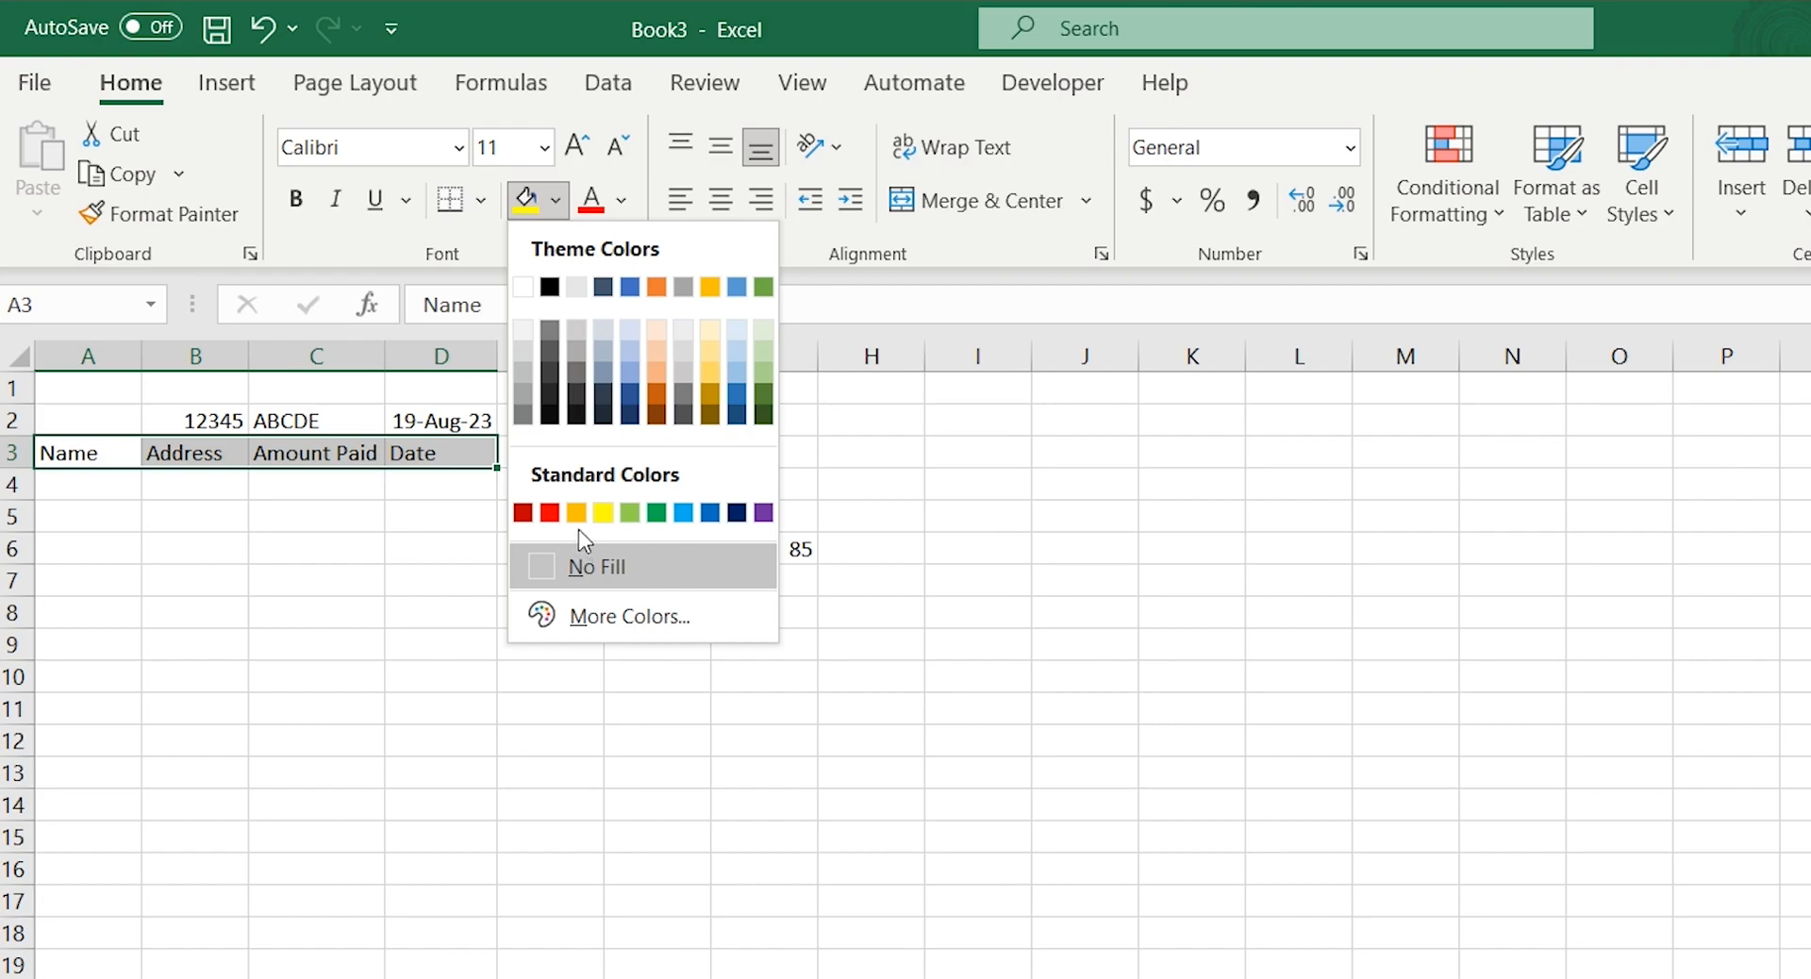
pyautogui.click(607, 516)
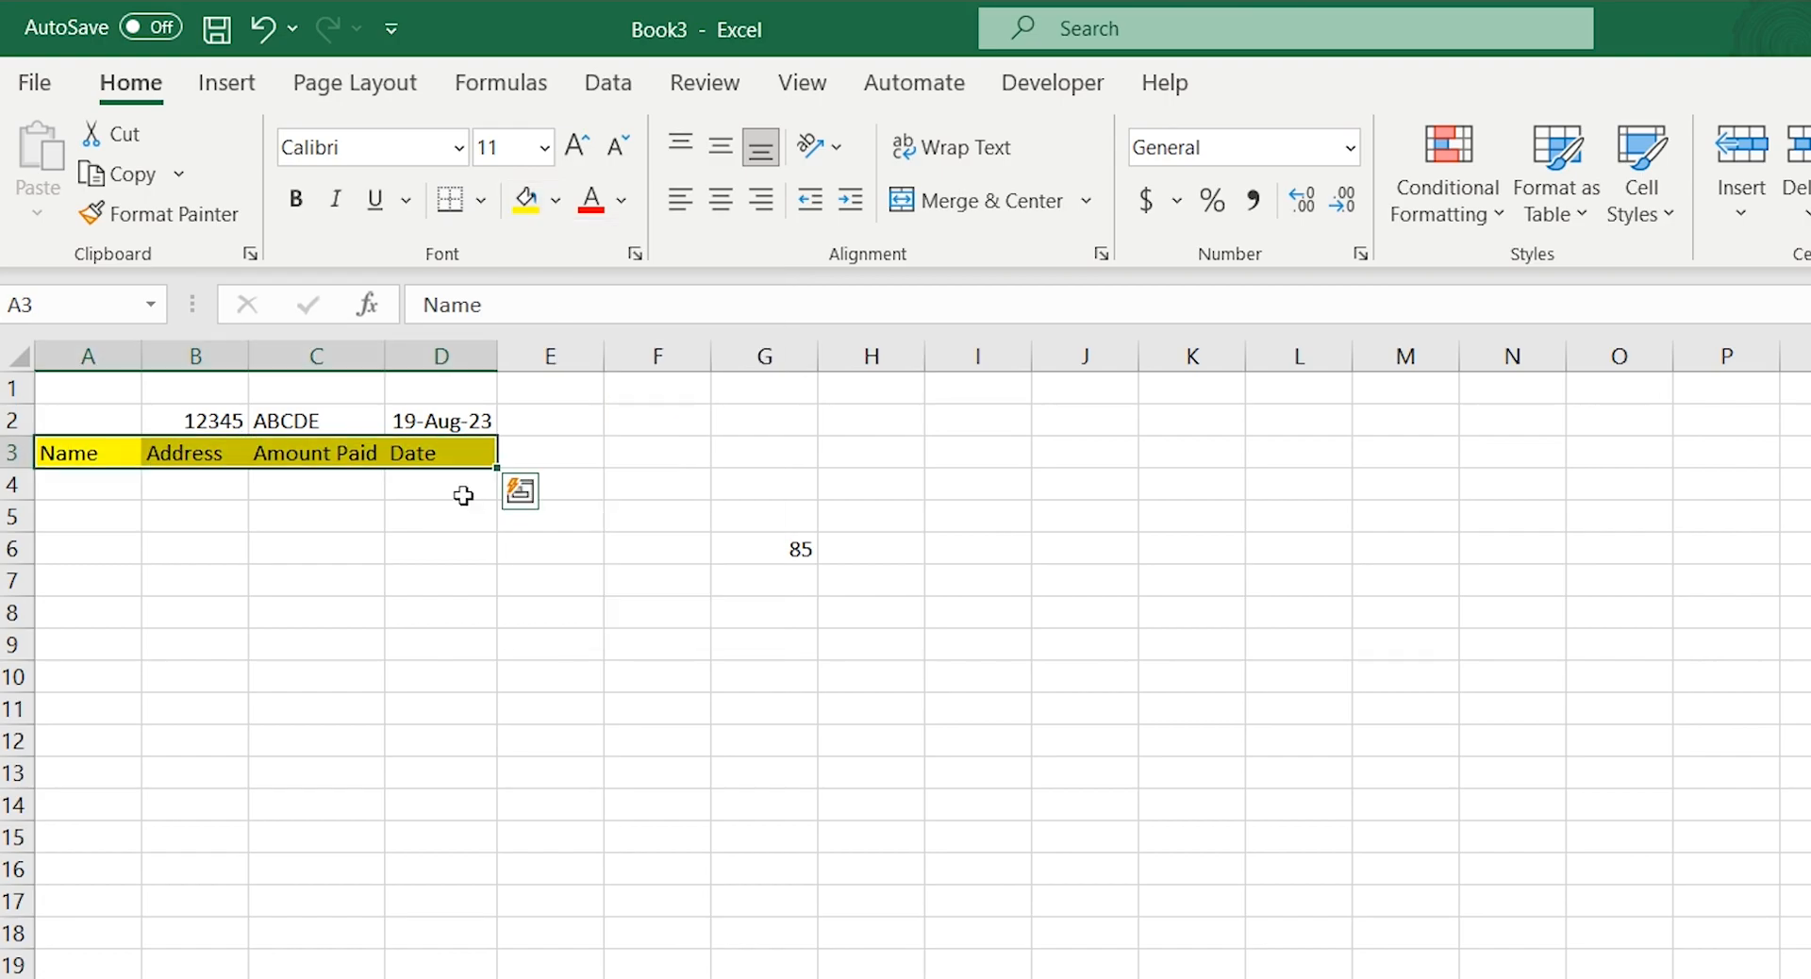
pyautogui.click(297, 205)
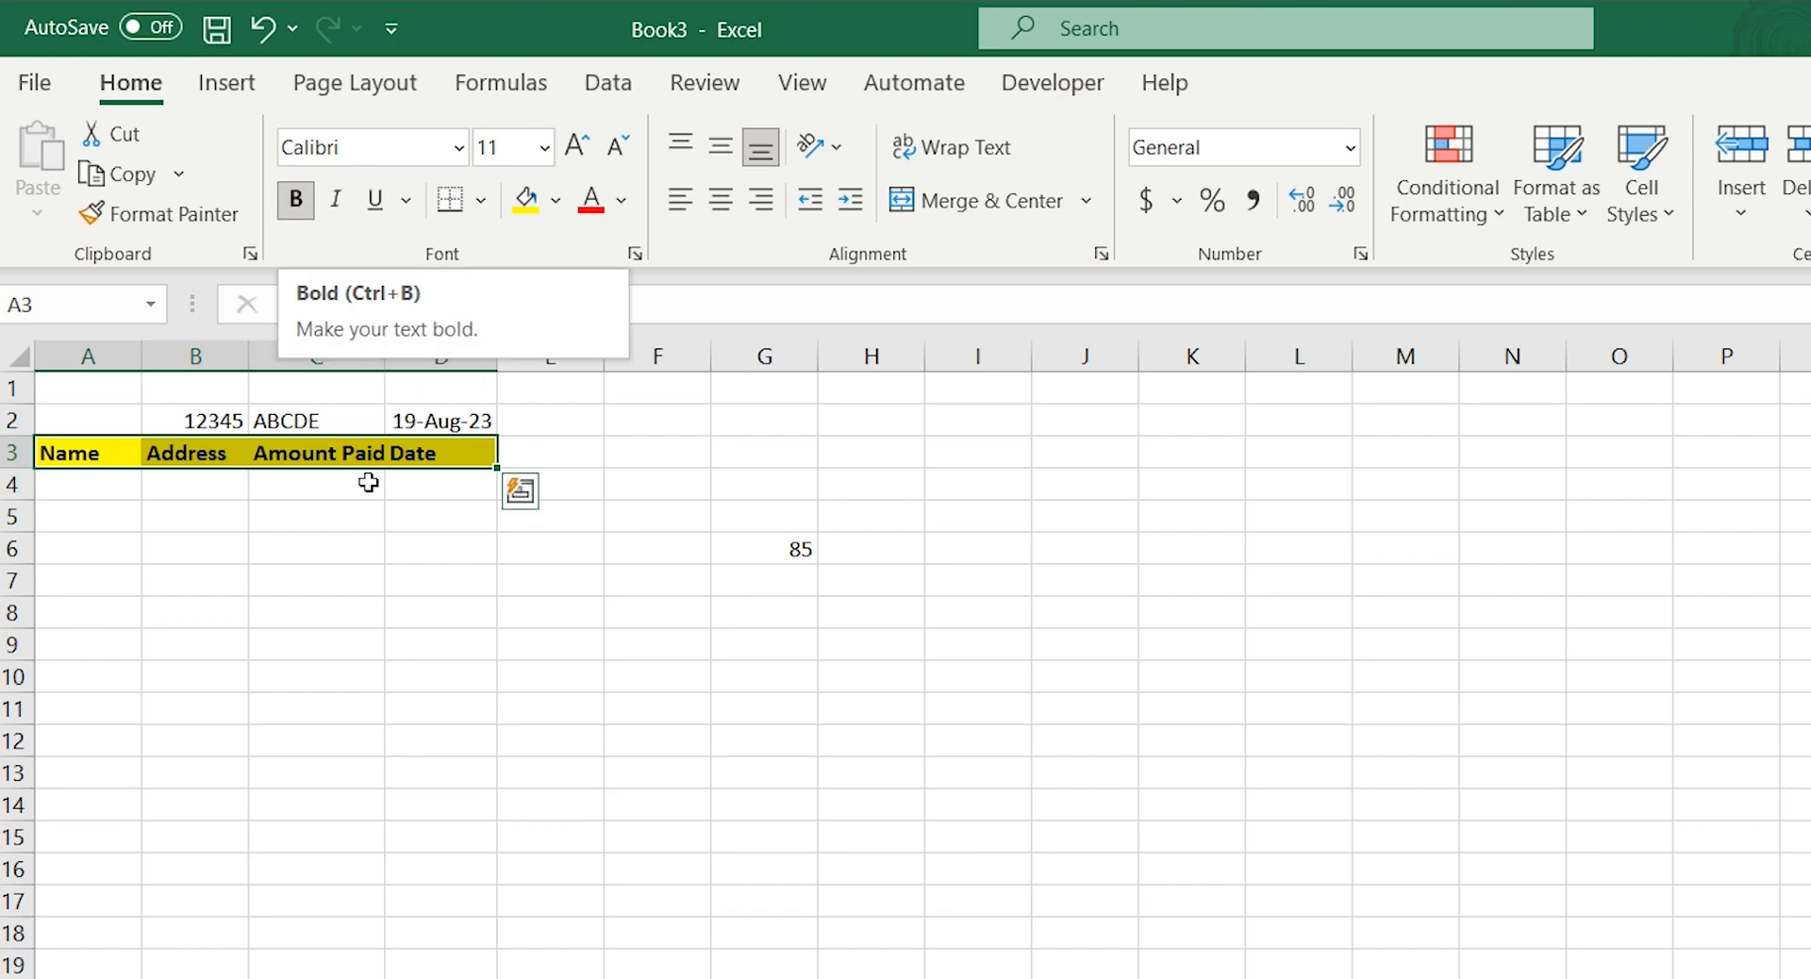
pyautogui.click(343, 534)
# Change the font of the headings in A3:D3, trying Abadi Extra Light before settling on Algerian
pyautogui.moveTo(111, 453); pyautogui.dragTo(477, 452)
pyautogui.click(459, 147)
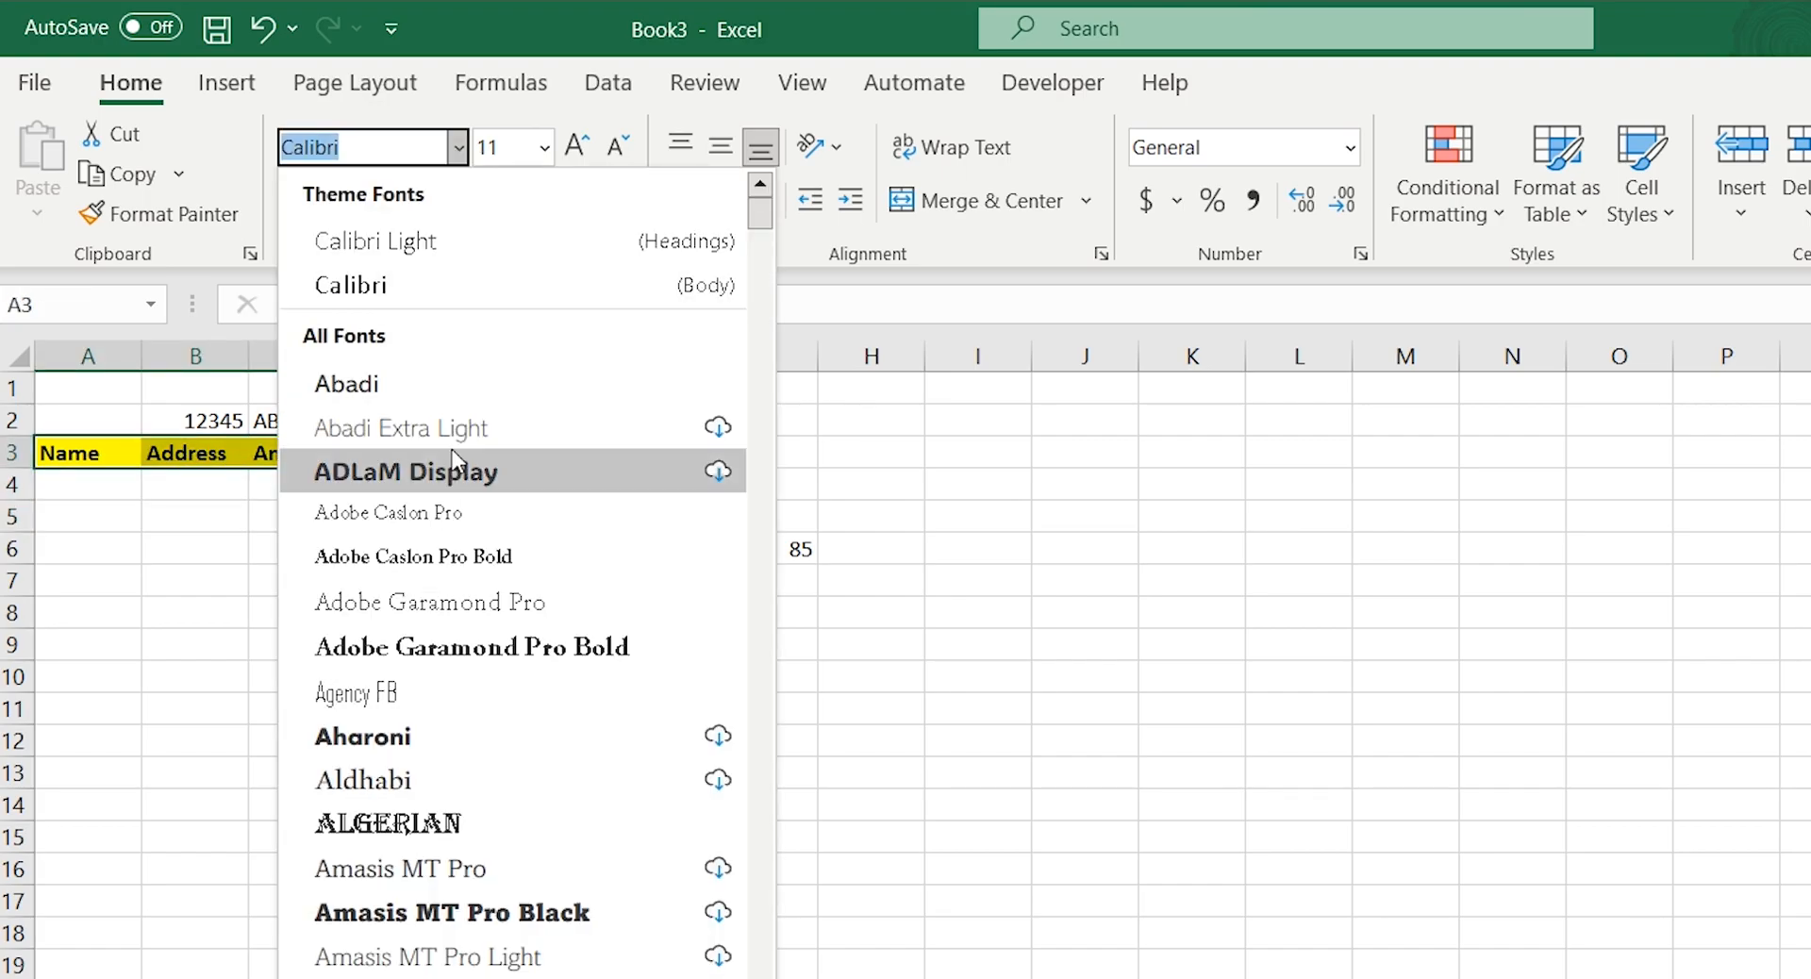
pyautogui.click(399, 432)
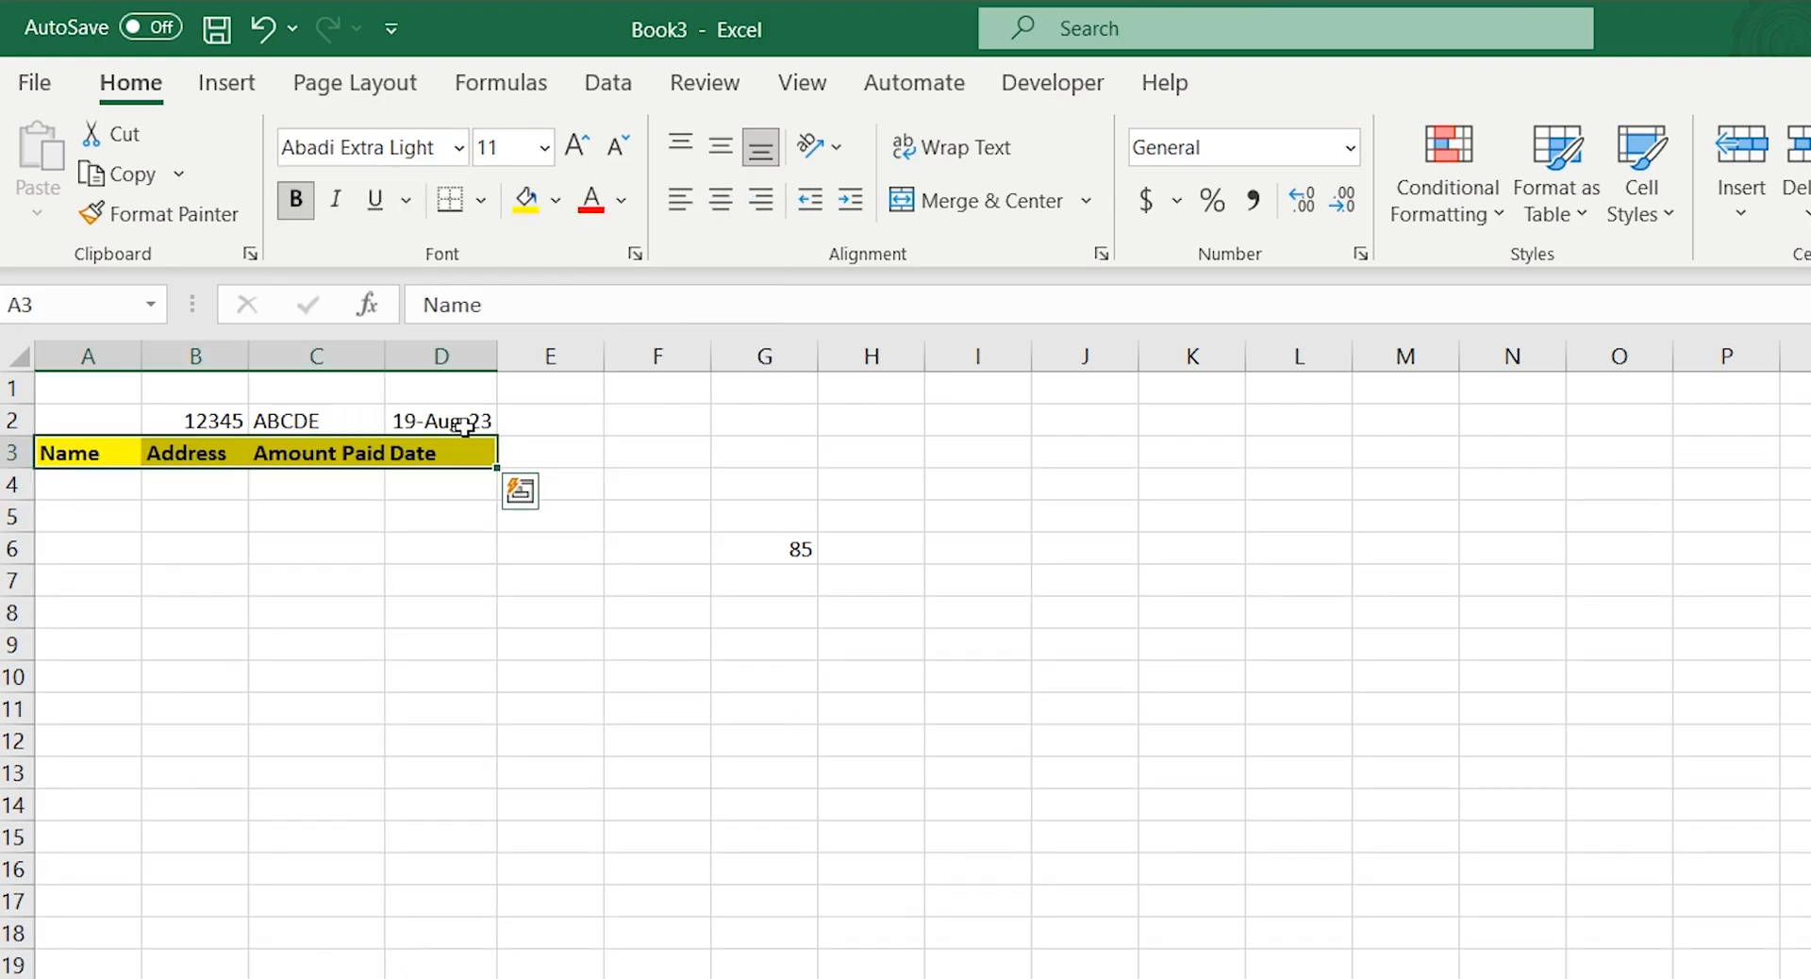
pyautogui.click(455, 162)
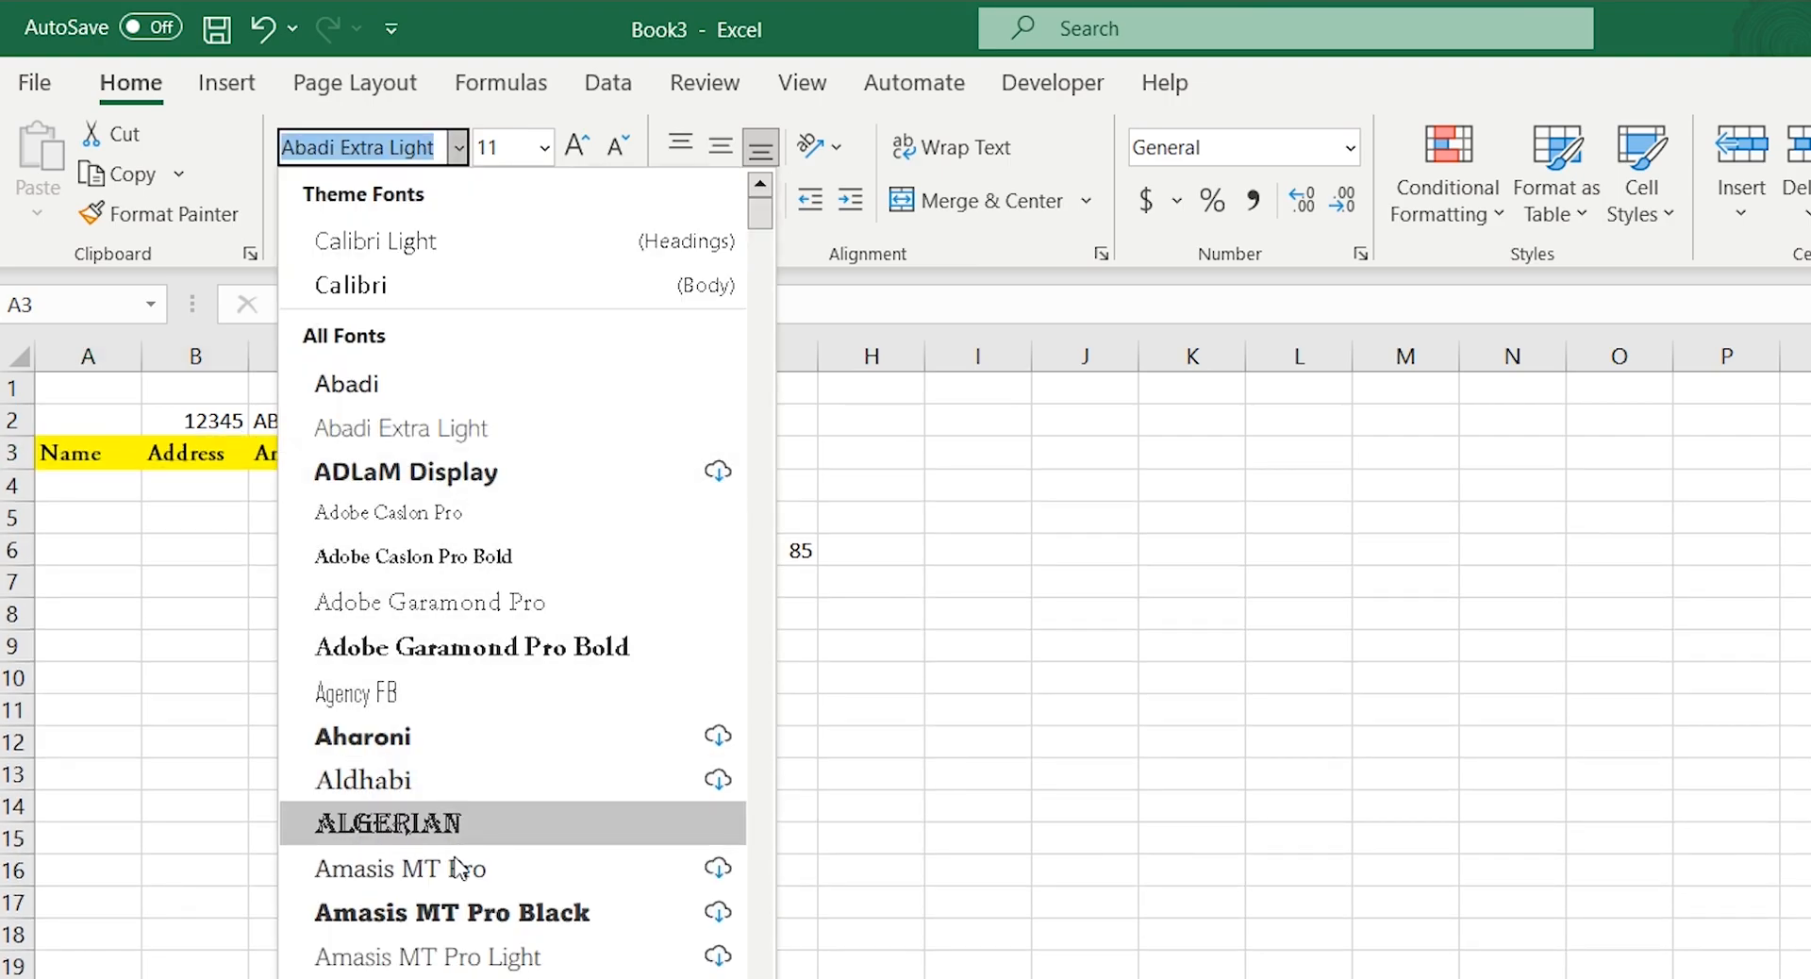
pyautogui.click(440, 830)
# Widen column A to about twice its width and increase the A3:D3 heading font size to 16
pyautogui.moveTo(141, 356); pyautogui.dragTo(253, 357)
pyautogui.click(575, 144)
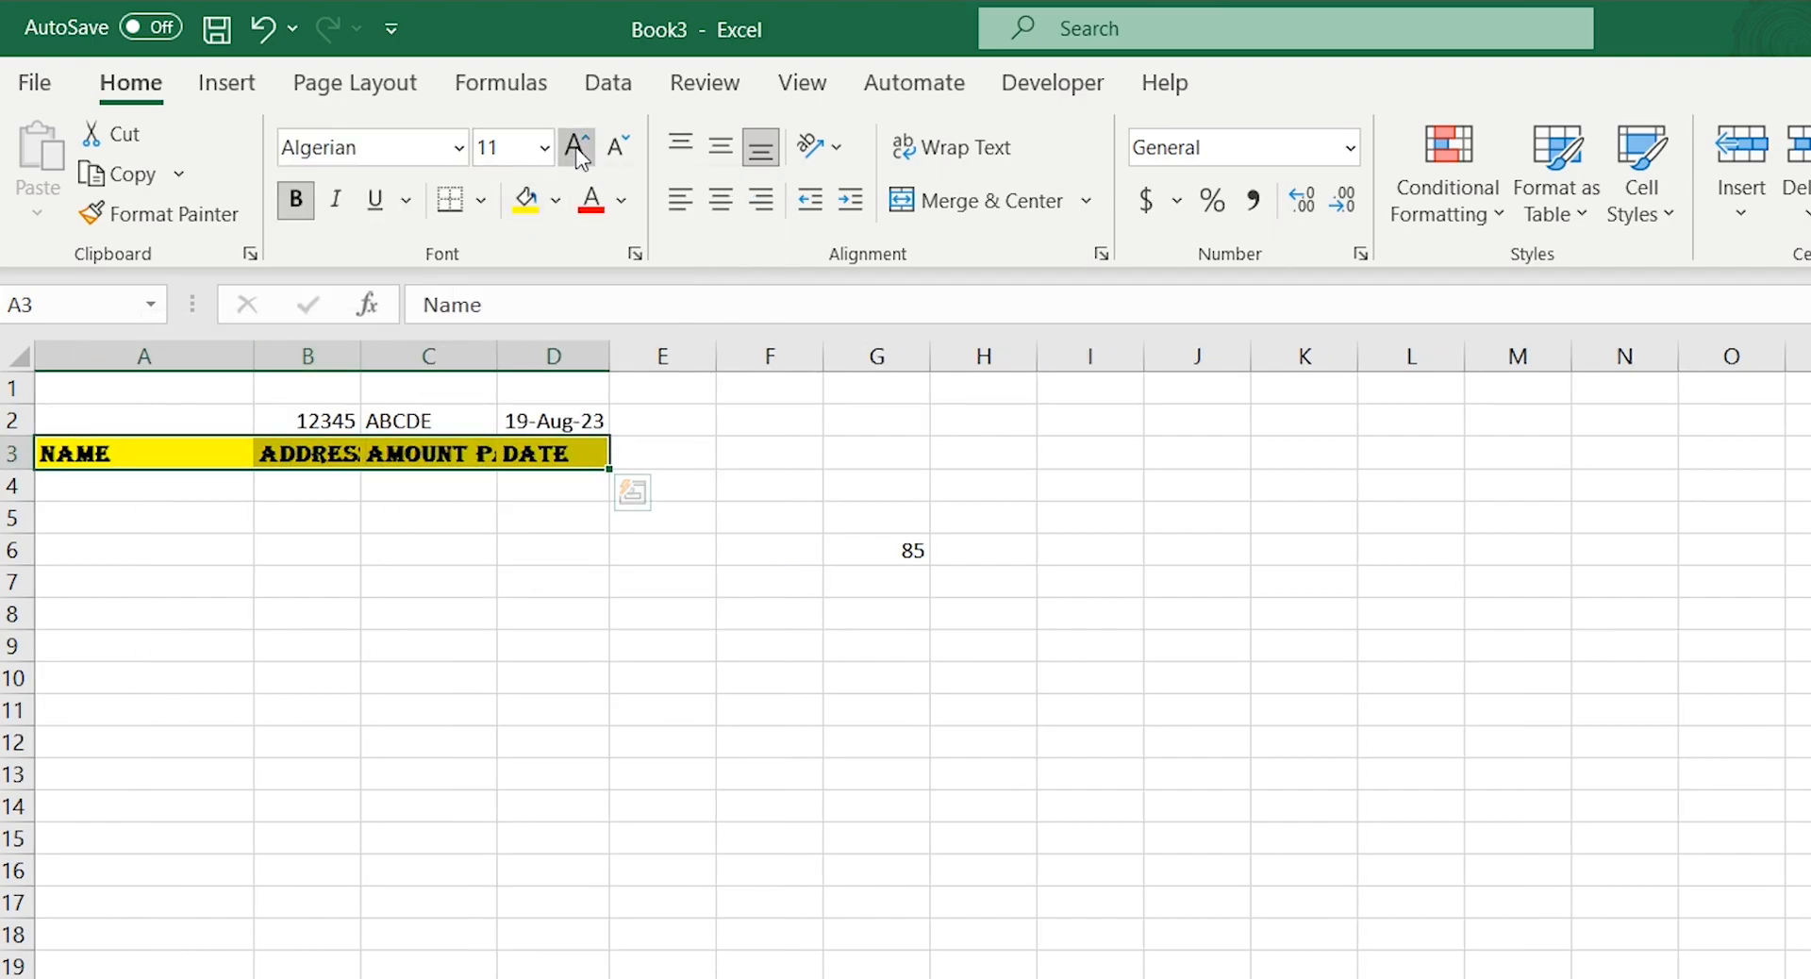
pyautogui.click(575, 144)
pyautogui.click(575, 144)
# Autofit the widths of columns B, C and D to their enlarged headings
pyautogui.doubleClick(361, 356)
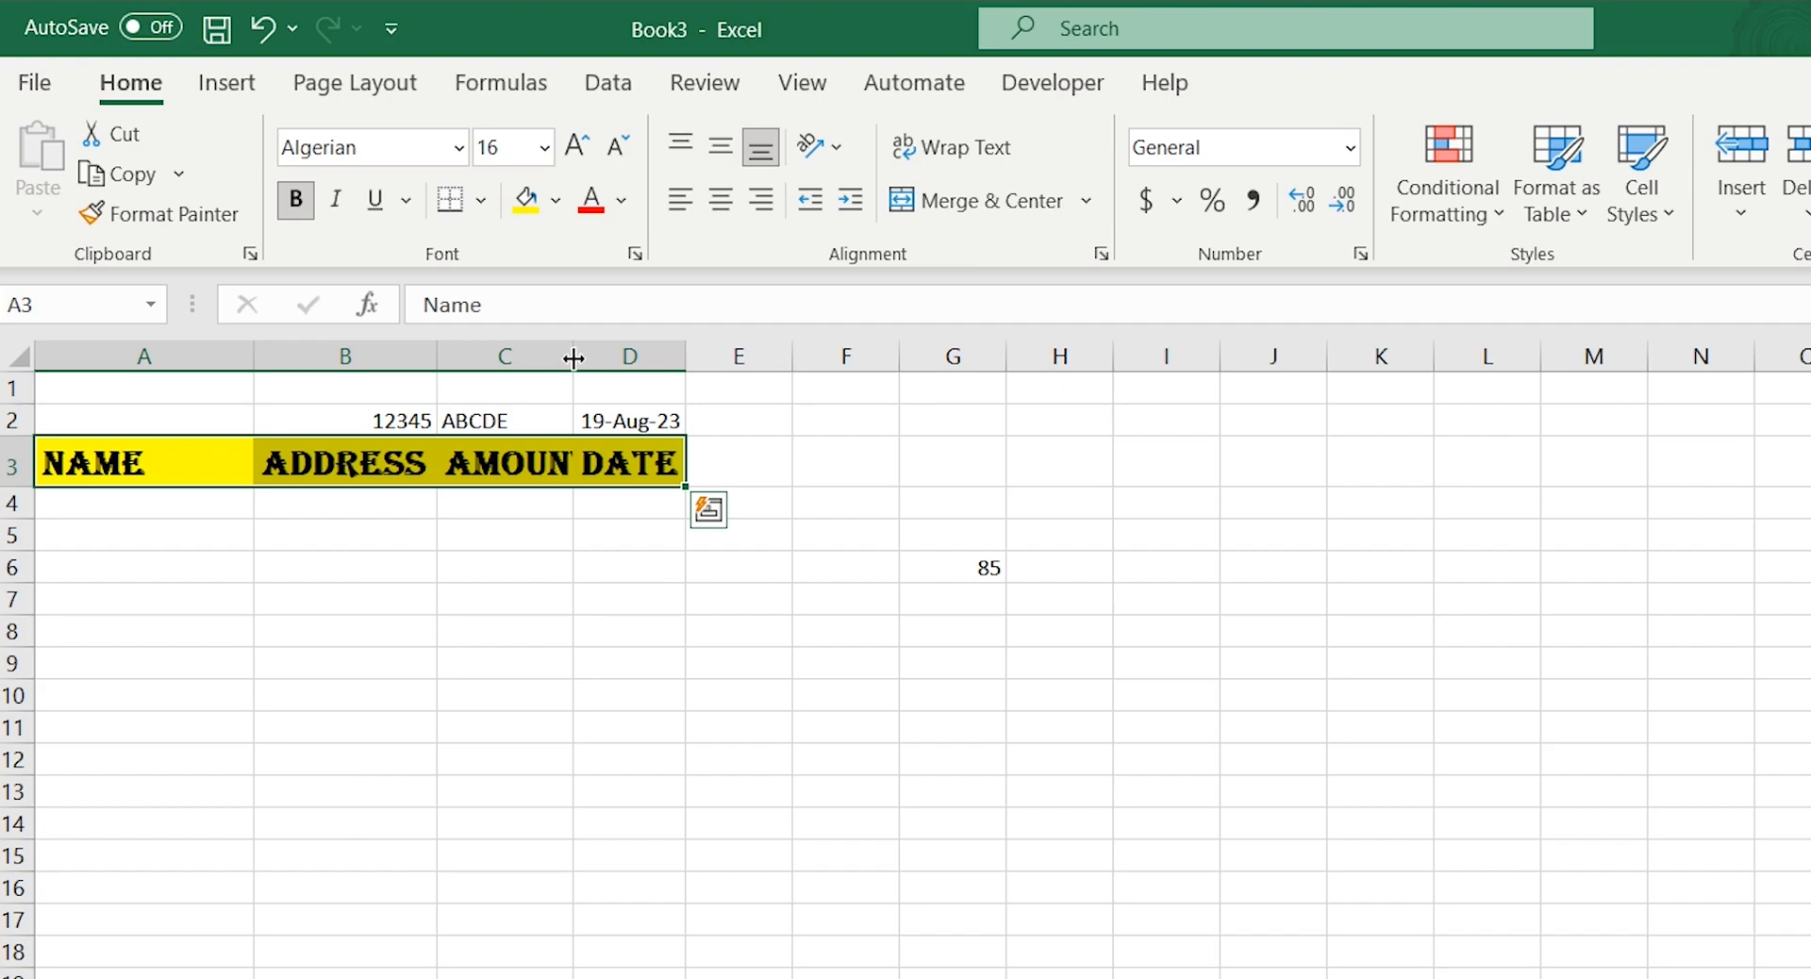
pyautogui.doubleClick(570, 356)
pyautogui.doubleClick(814, 347)
pyautogui.click(721, 601)
pyautogui.click(165, 481)
pyautogui.moveTo(379, 478); pyautogui.dragTo(773, 472)
pyautogui.click(575, 594)
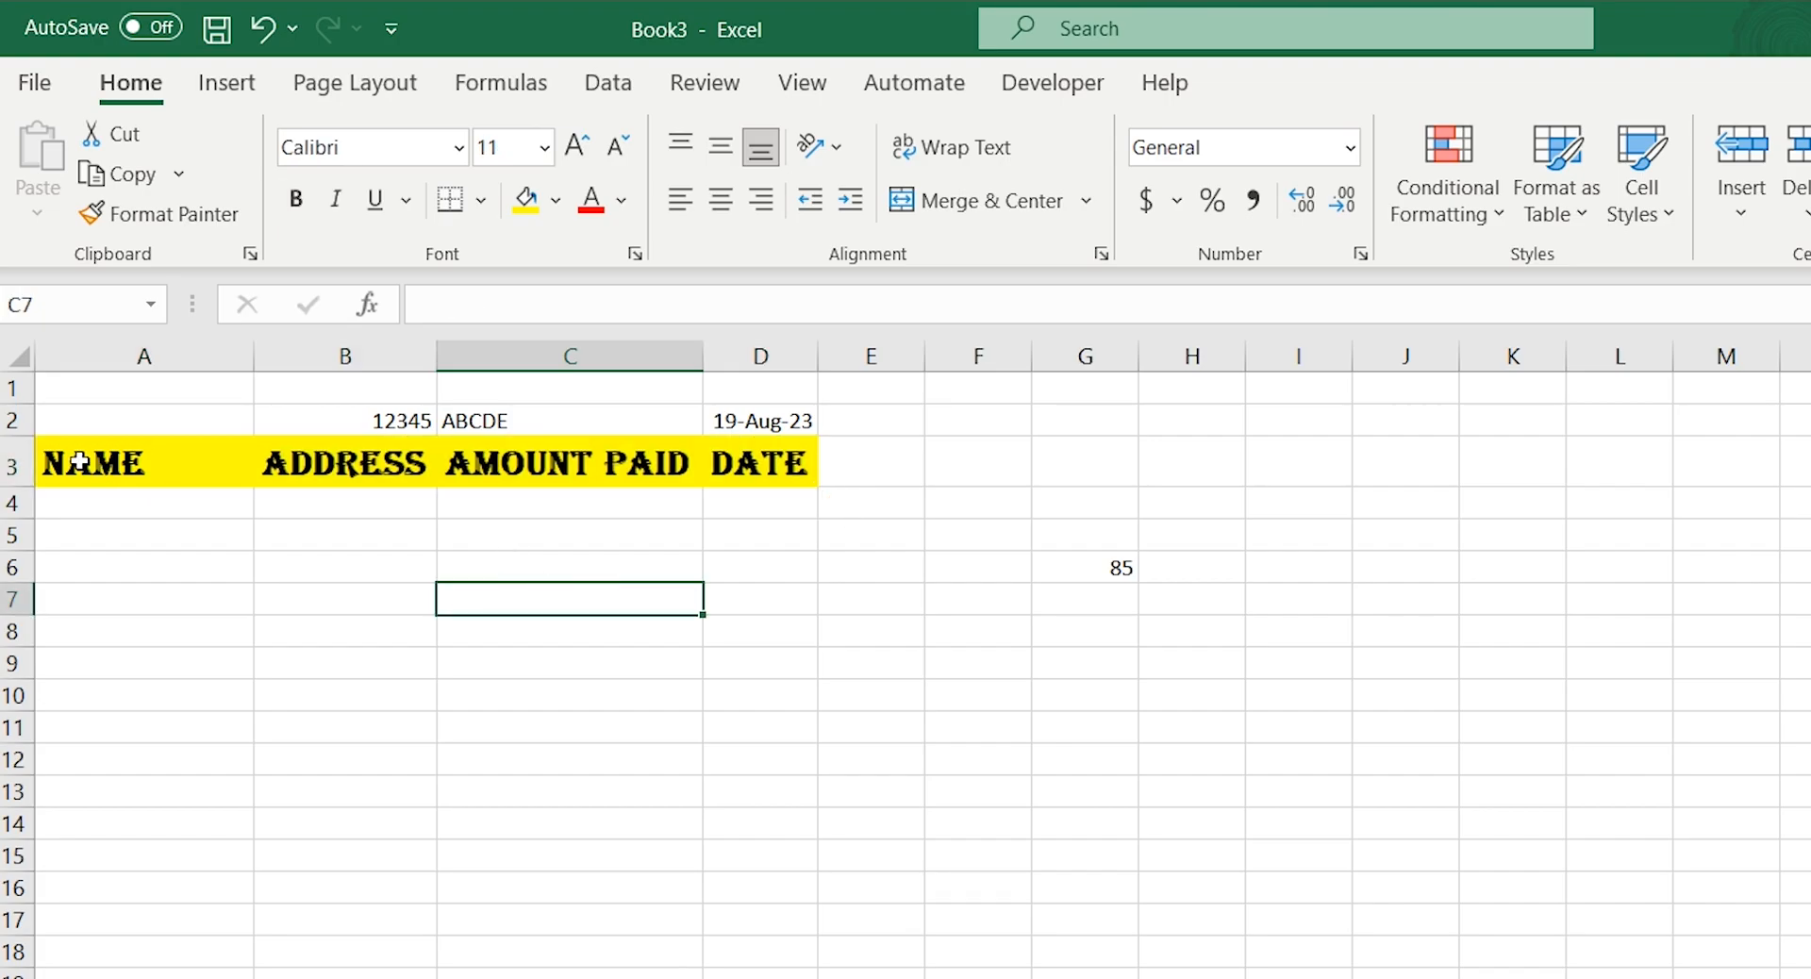
# Color the Name heading text in A3 theme green and the Address heading text in B3 standard red
pyautogui.click(86, 462)
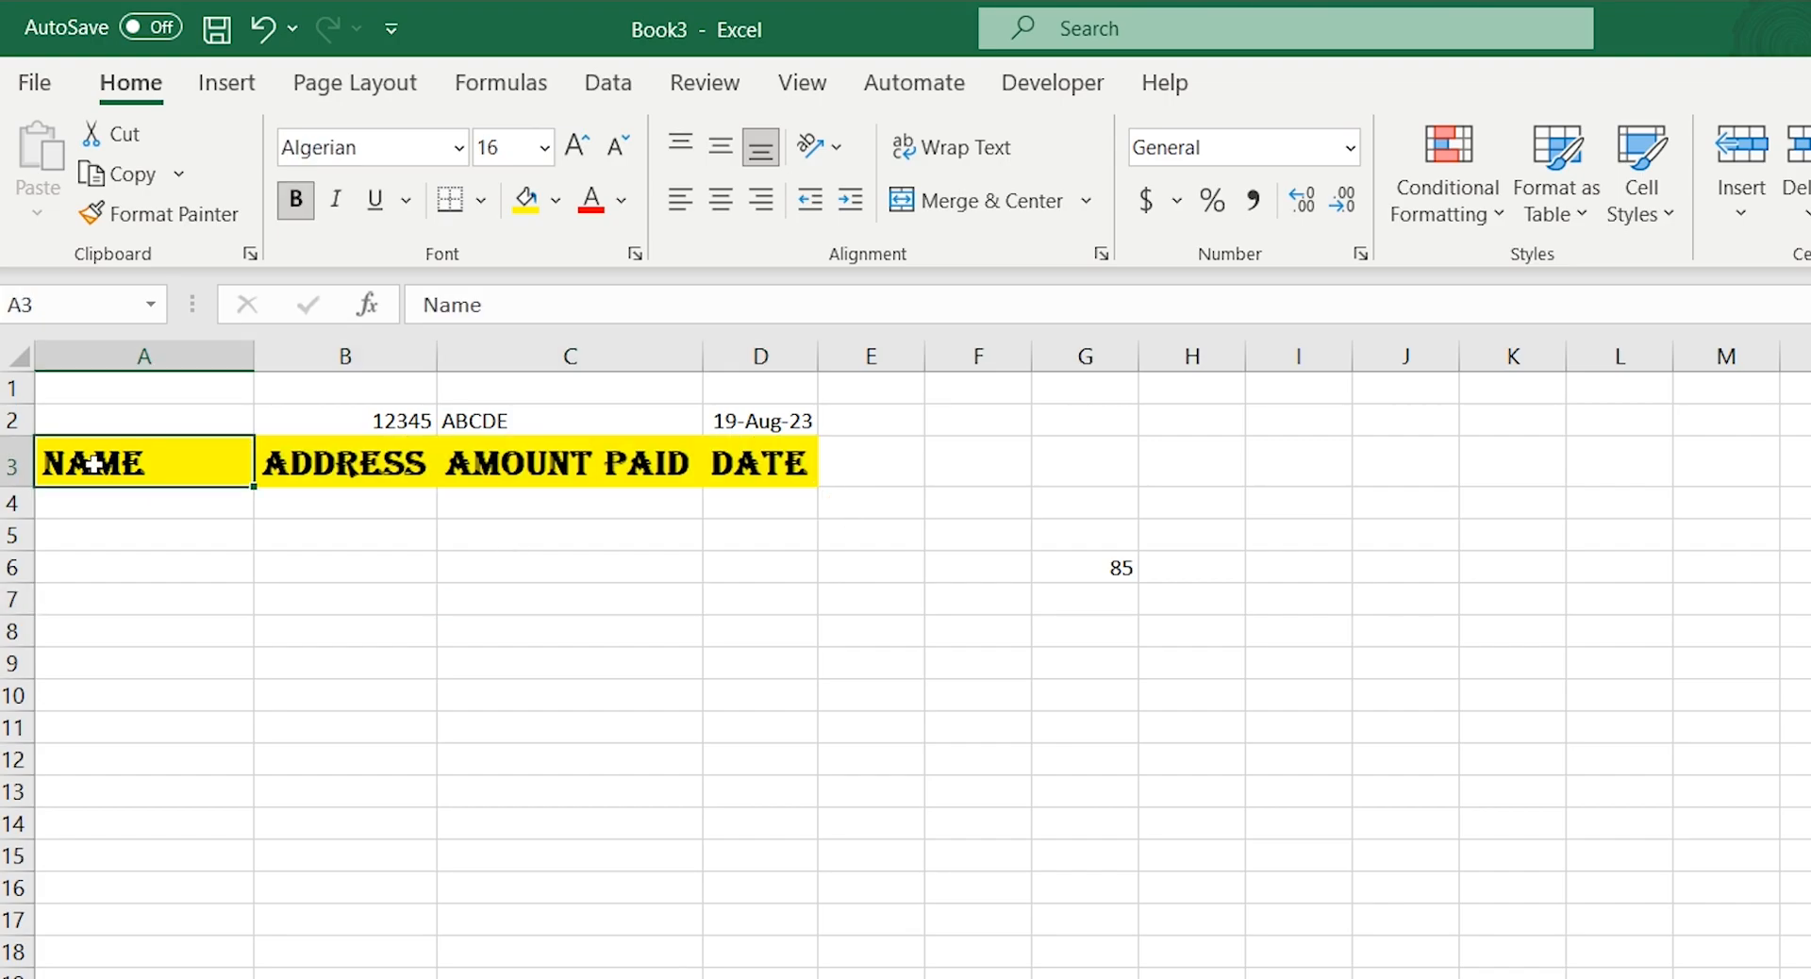
pyautogui.click(624, 199)
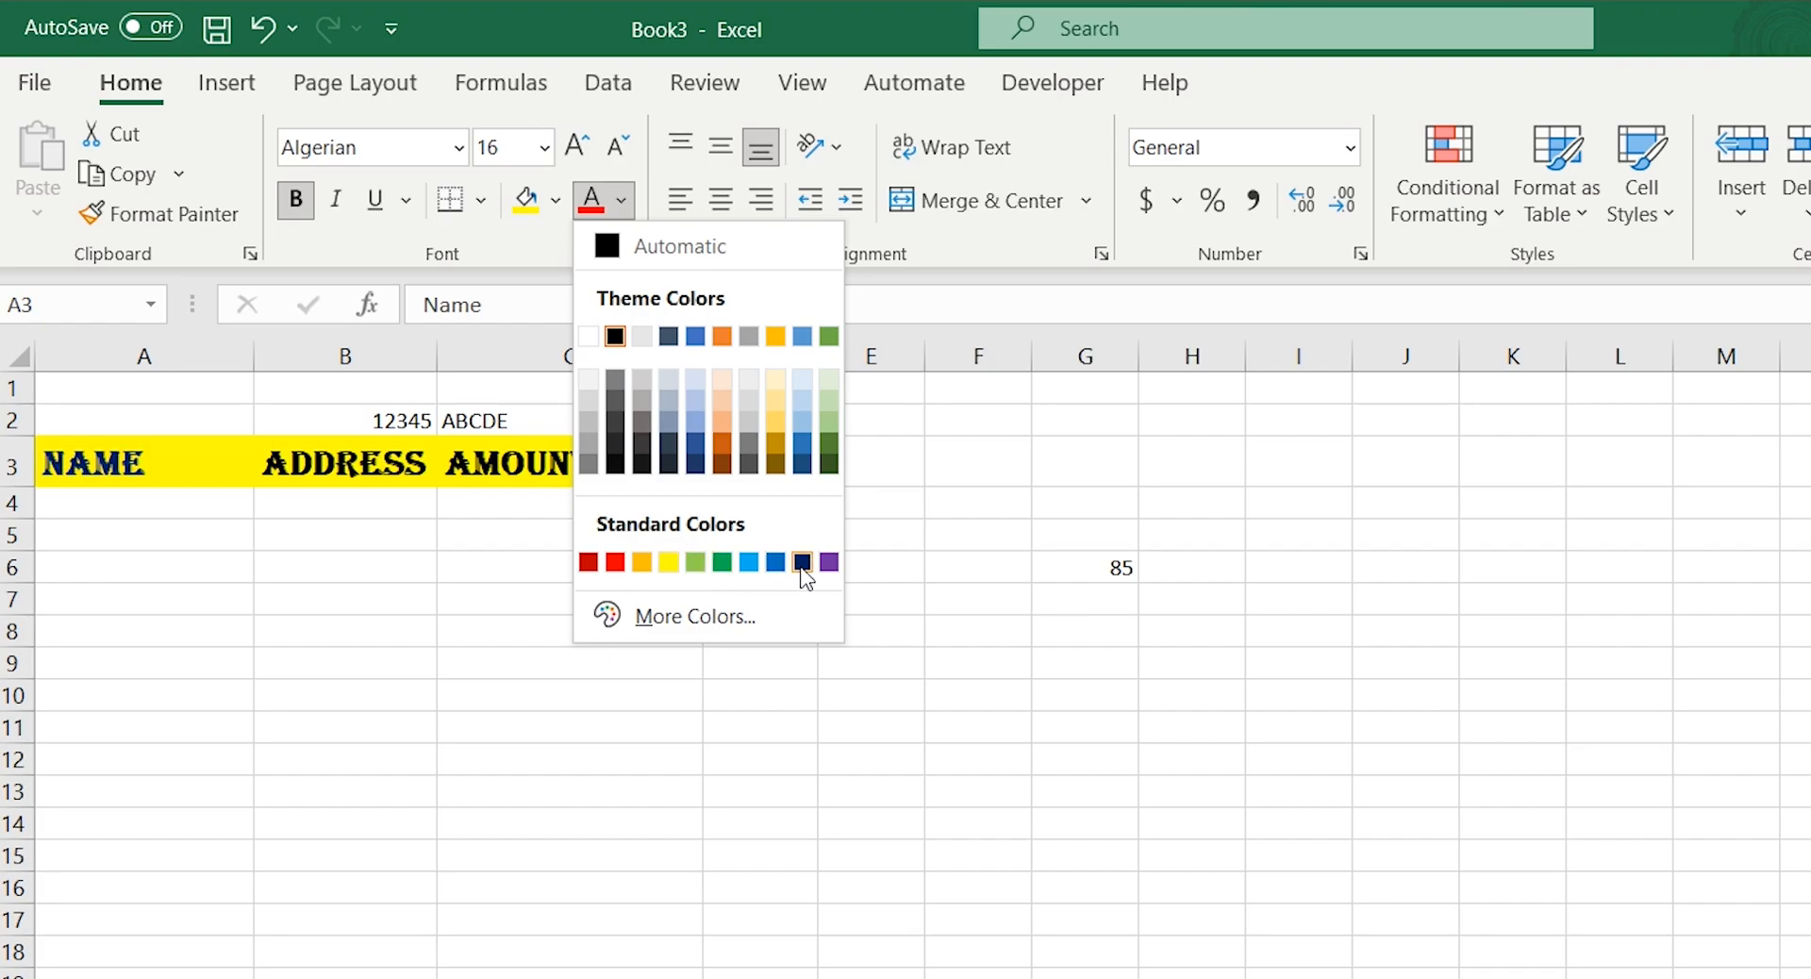
pyautogui.click(829, 337)
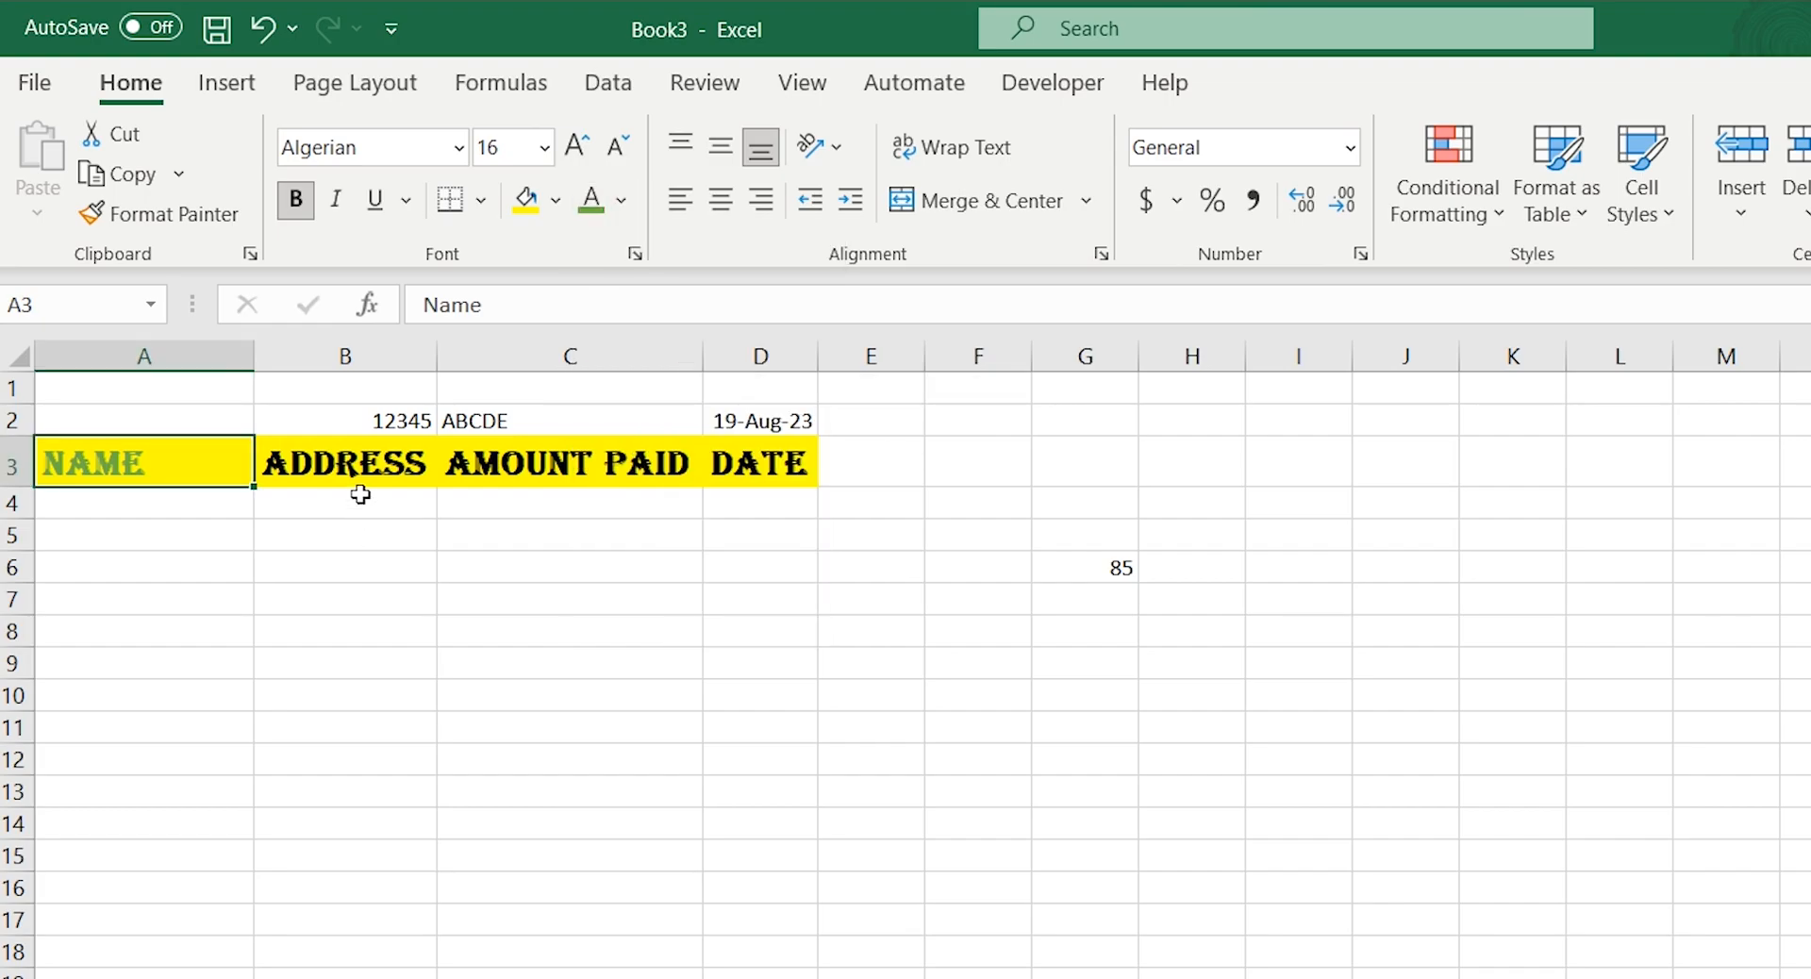
pyautogui.click(360, 474)
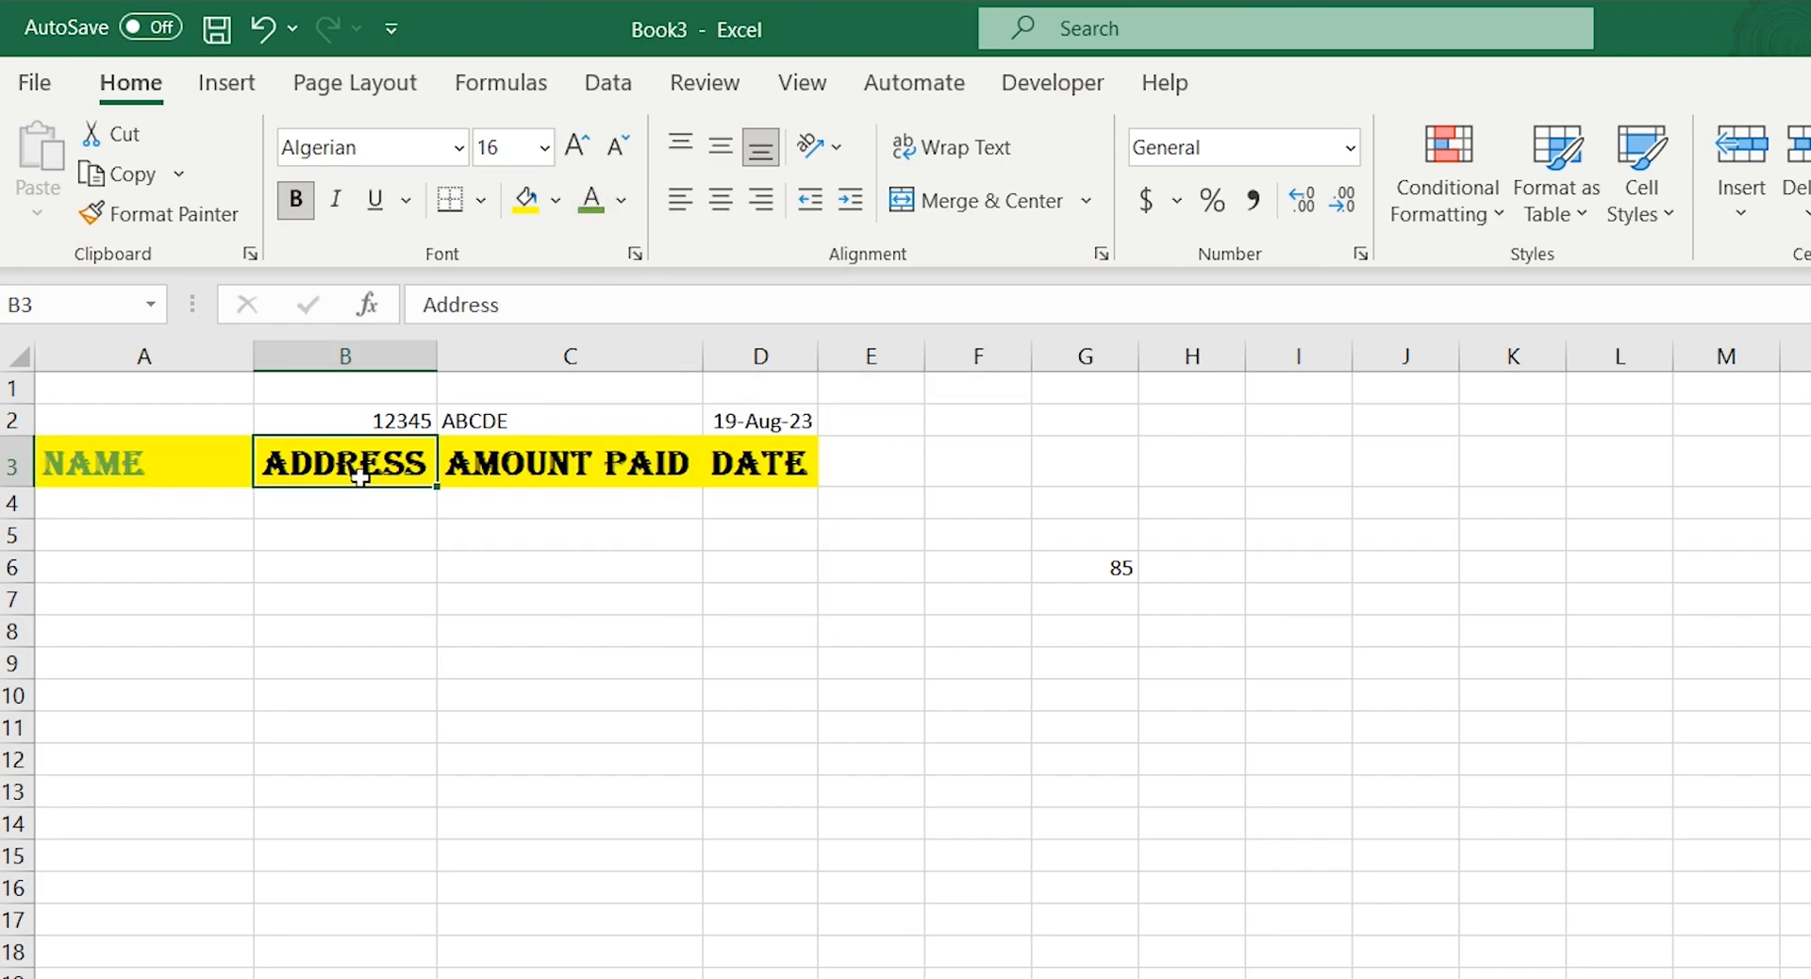
pyautogui.click(621, 200)
pyautogui.click(607, 563)
pyautogui.click(1273, 921)
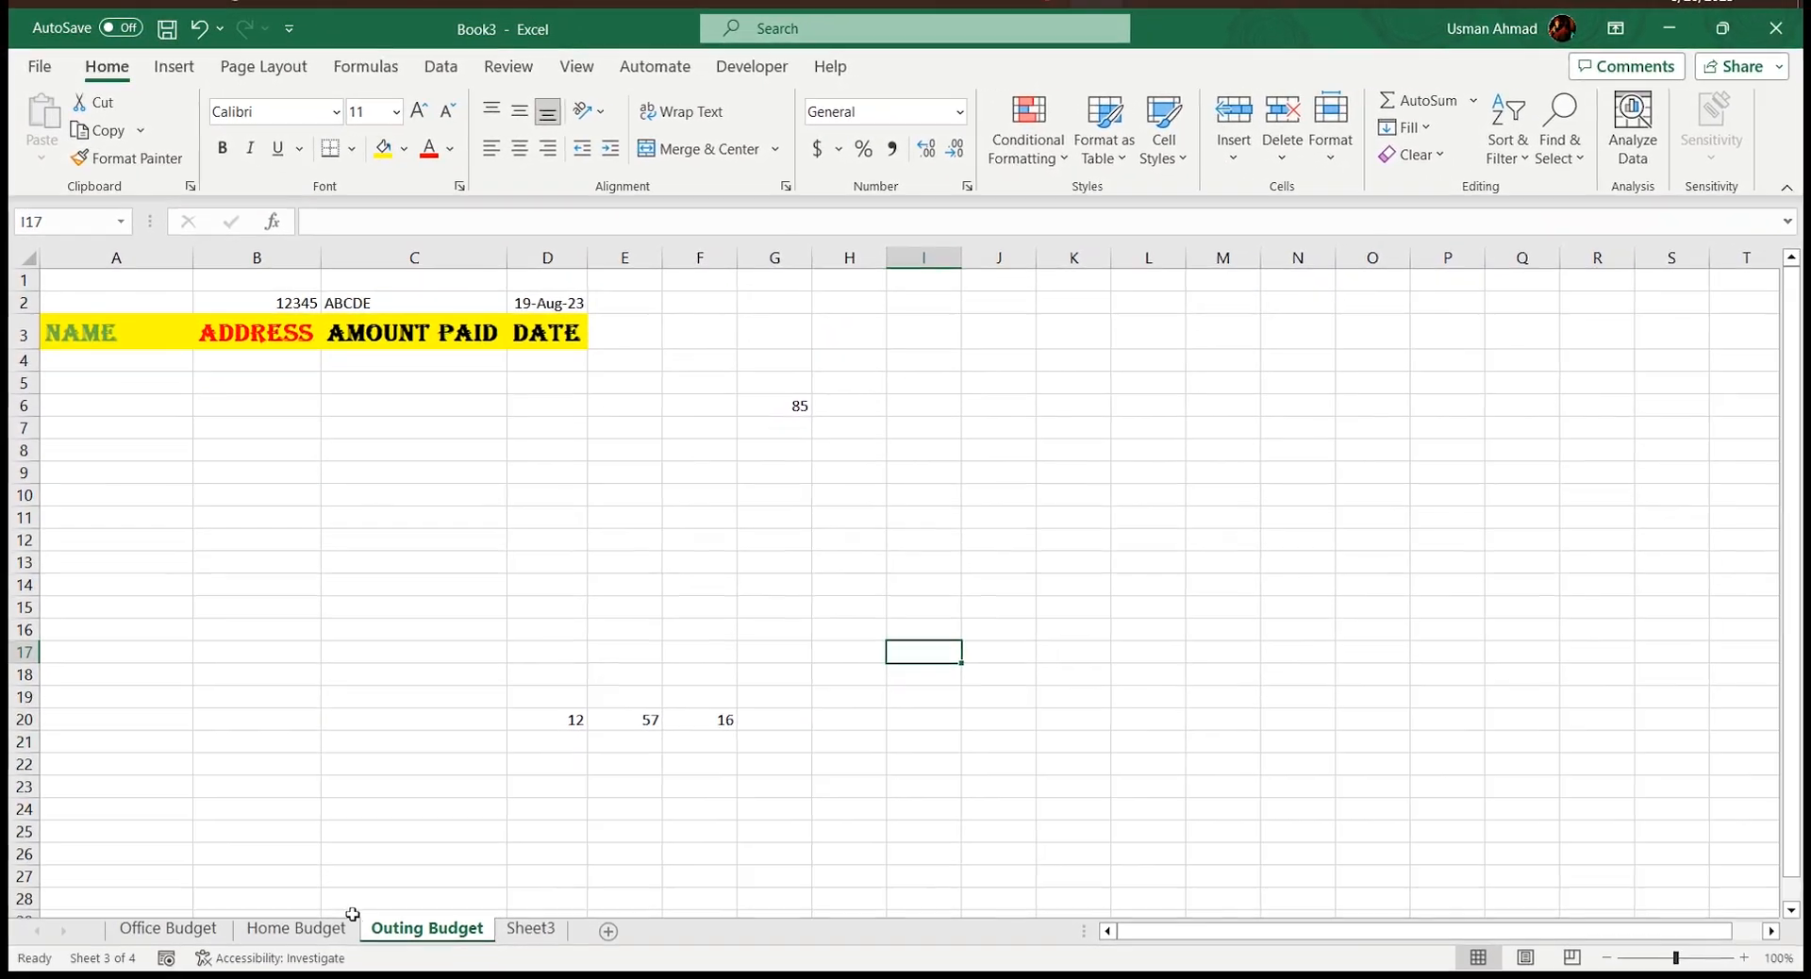
# Switch to the Office Budget worksheet
pyautogui.click(163, 927)
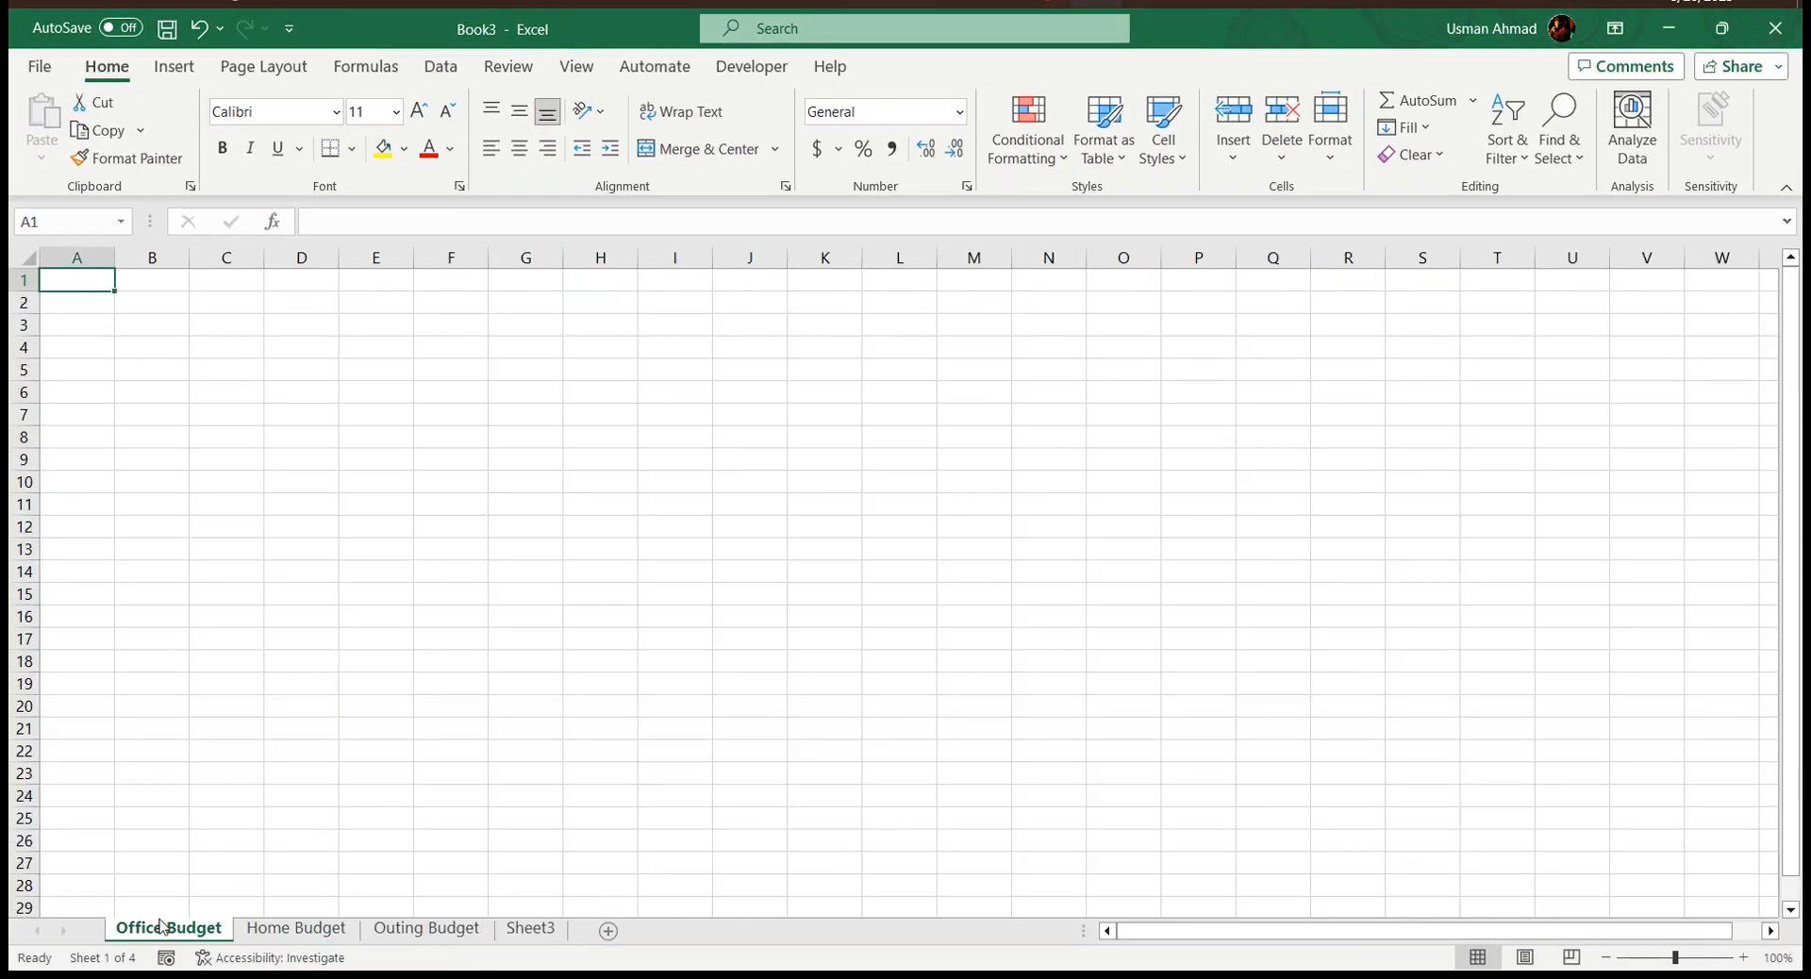